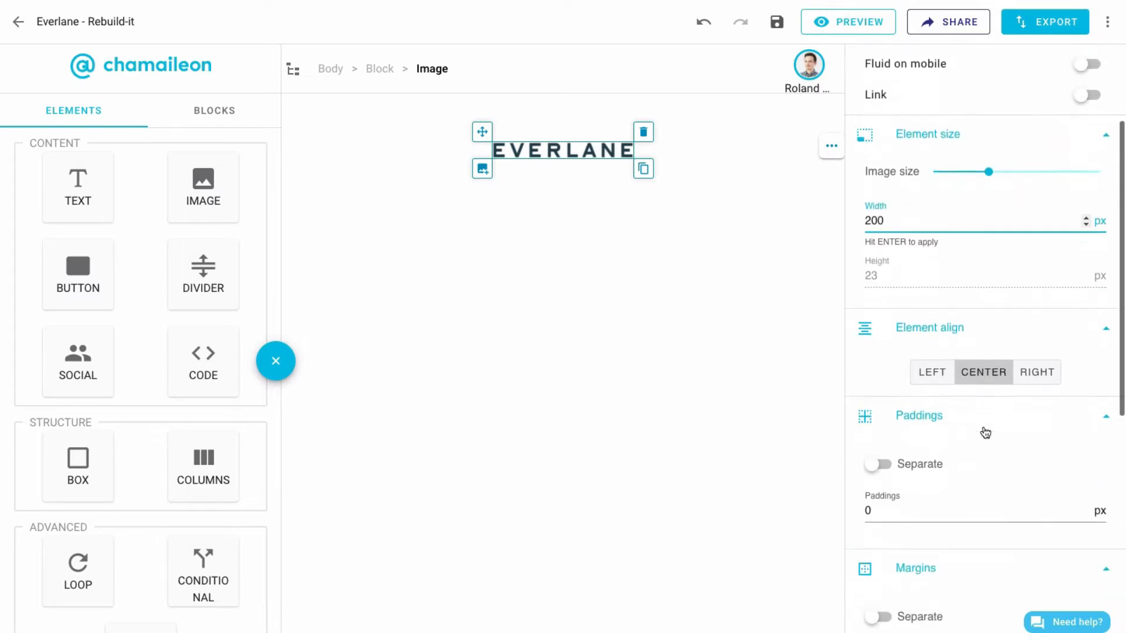
Set the logo image's margins to 50 px.
{"action": "double_click", "coordinate": [862, 486]}
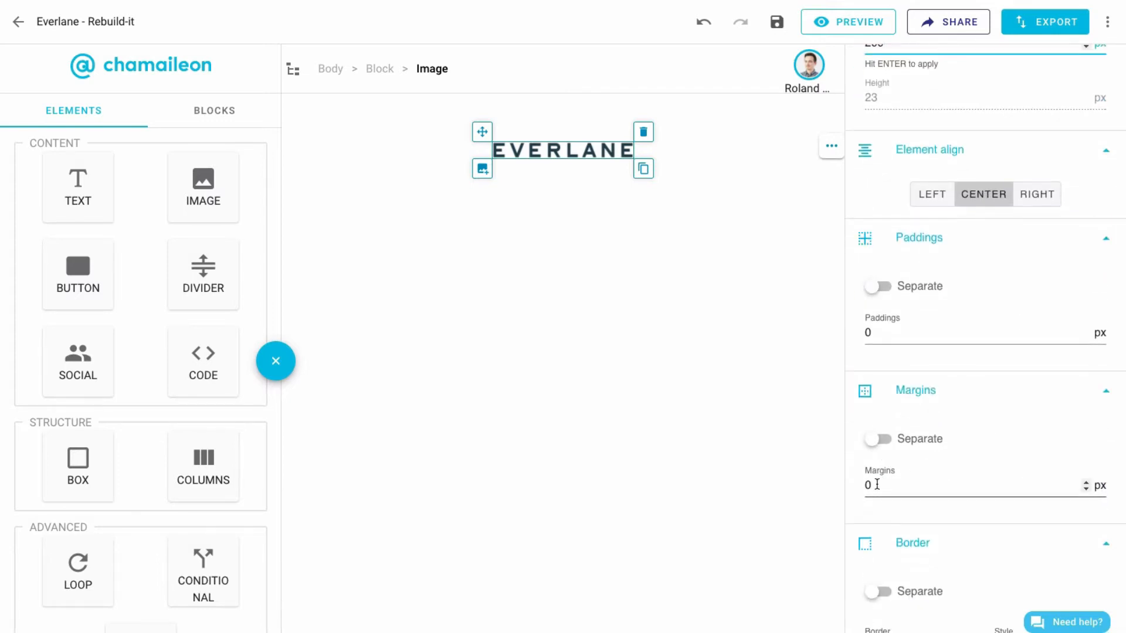
{"action": "type", "text": "50"}
{"action": "key", "text": "Return"}
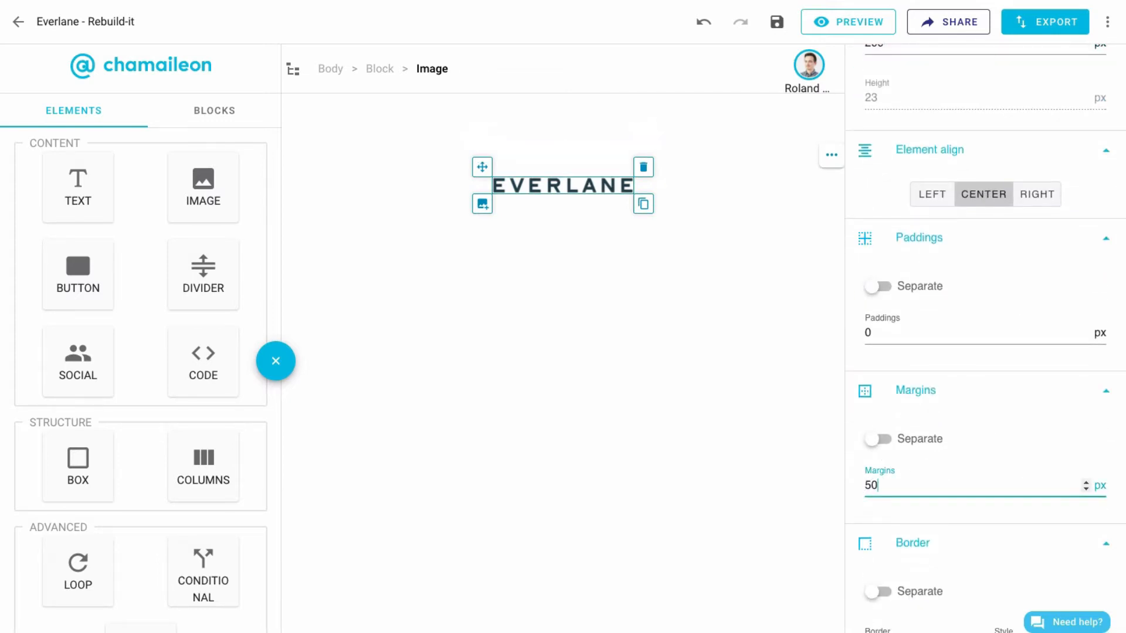
Give the content area of the logo's block the background color #D8CFC4.
{"action": "left_click", "coordinate": [380, 69]}
{"action": "scroll", "coordinate": [1000, 144], "scroll_direction": "up", "scroll_amount": 2}
{"action": "left_click", "coordinate": [1038, 69]}
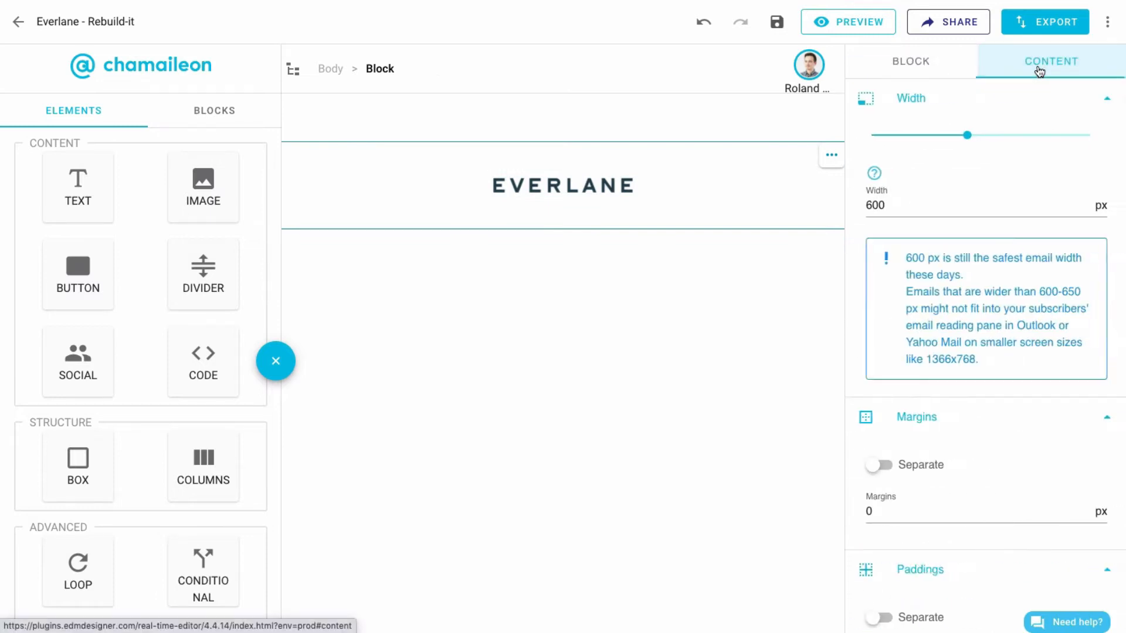
{"action": "scroll", "coordinate": [948, 478], "scroll_direction": "down", "scroll_amount": 8}
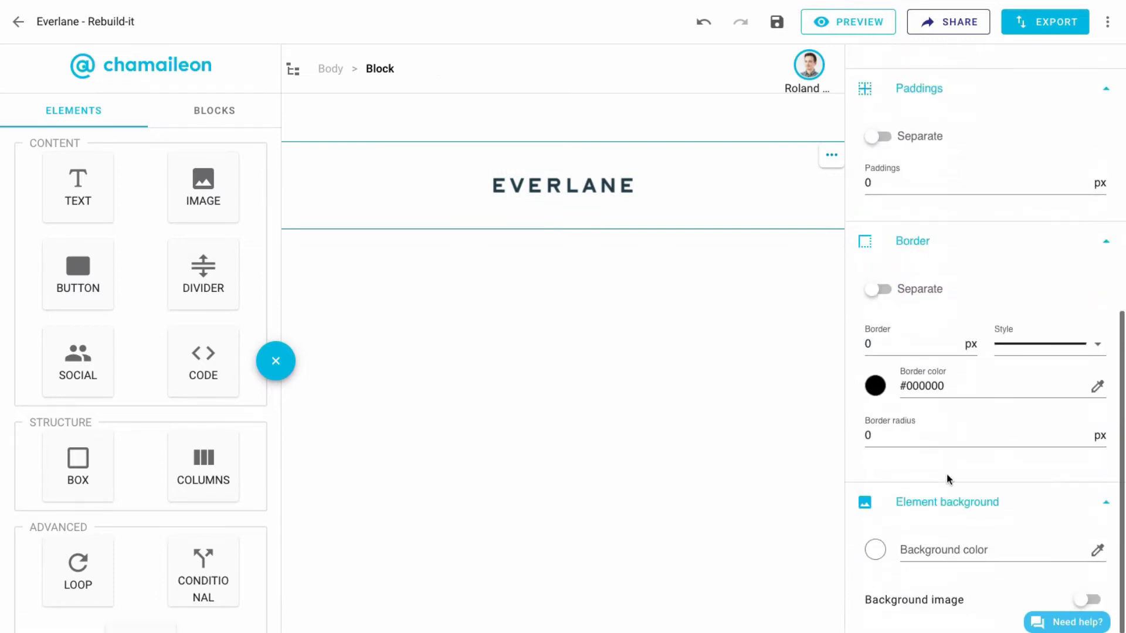
{"action": "left_click", "coordinate": [876, 550]}
{"action": "left_click", "coordinate": [897, 599]}
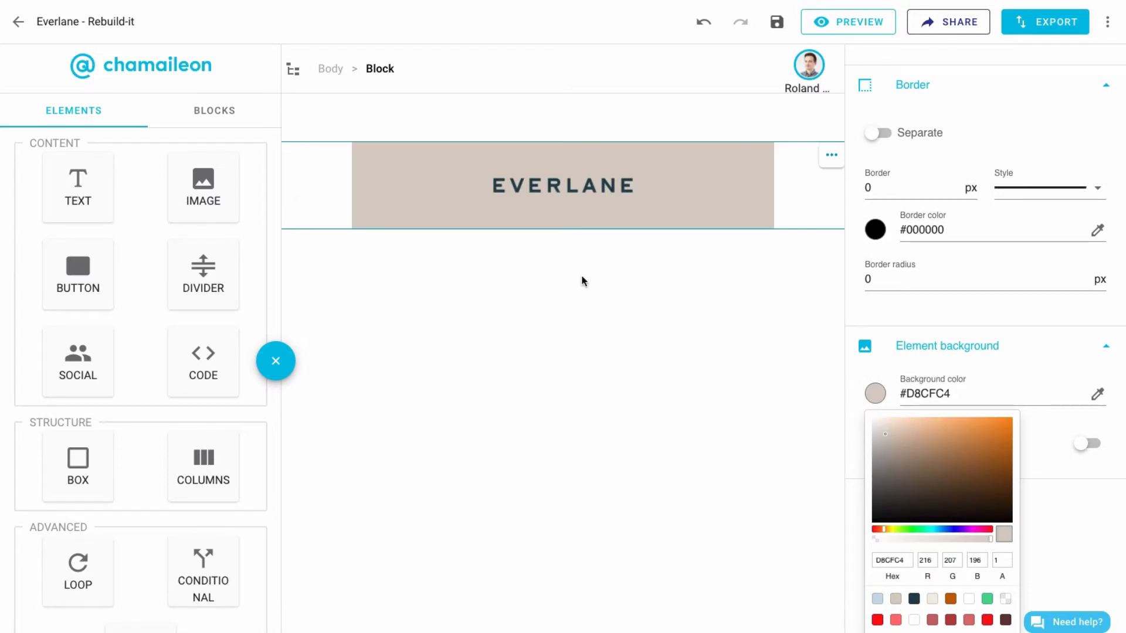
Add a divider under the logo with line color #23414D and a line height of 1 px.
{"action": "left_click_drag", "start_coordinate": [196, 264], "coordinate": [531, 235]}
{"action": "left_click", "coordinate": [931, 315]}
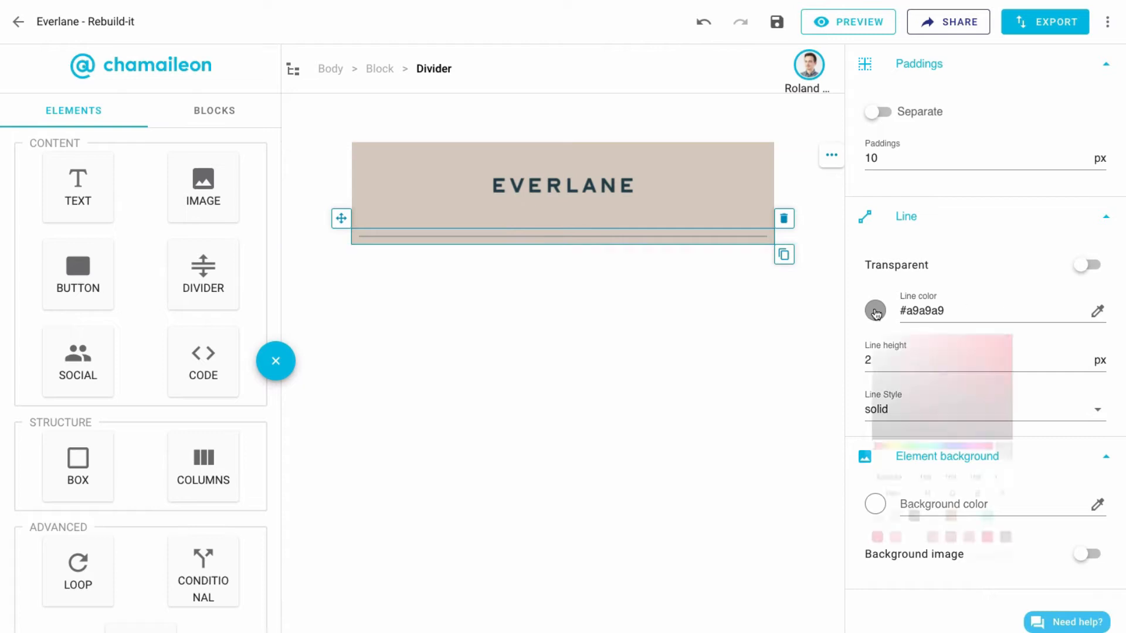
{"action": "left_click", "coordinate": [914, 516]}
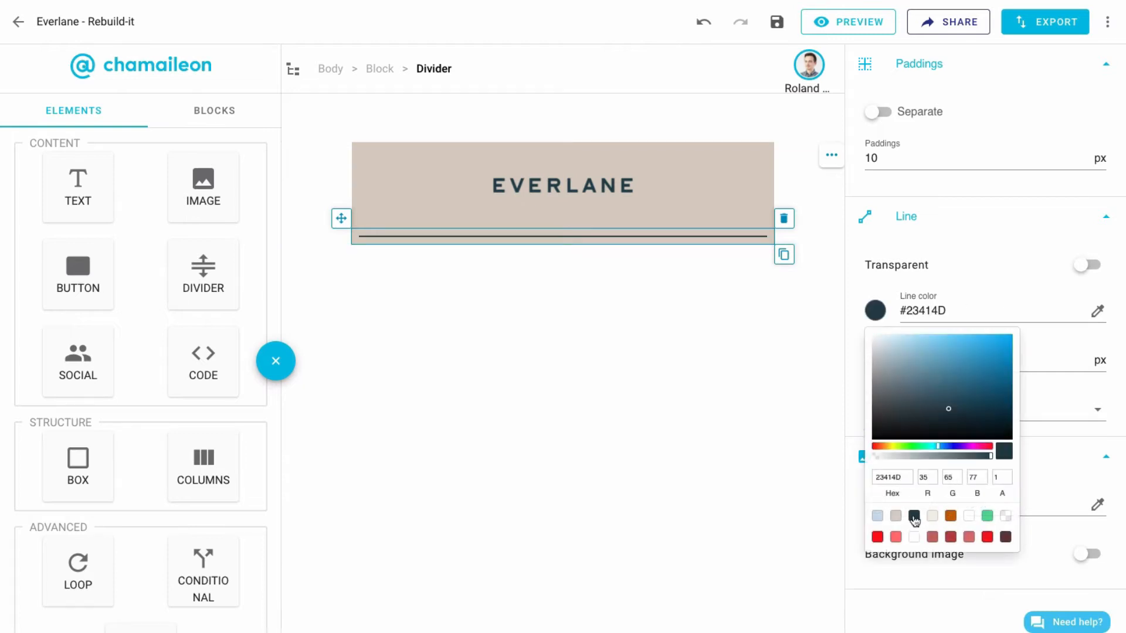
{"action": "left_click", "coordinate": [1025, 287]}
{"action": "double_click", "coordinate": [873, 361]}
{"action": "type", "text": "1"}
Set the divider's paddings separately, with 30 px on the left and right and 0 at the top and bottom.
{"action": "left_click", "coordinate": [878, 111]}
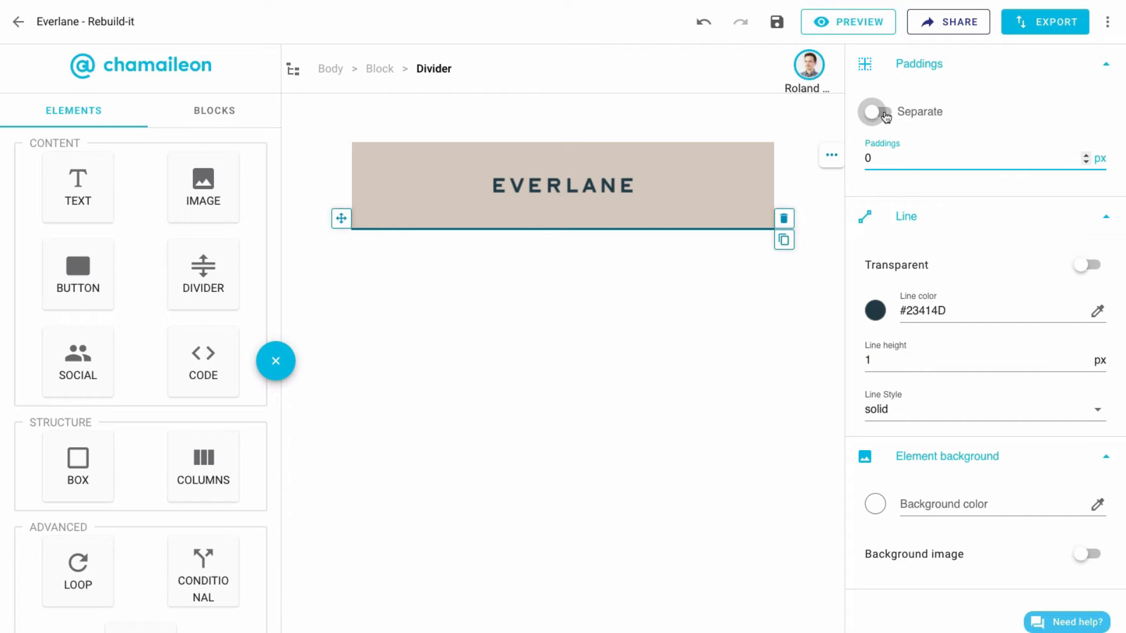
{"action": "double_click", "coordinate": [997, 217]}
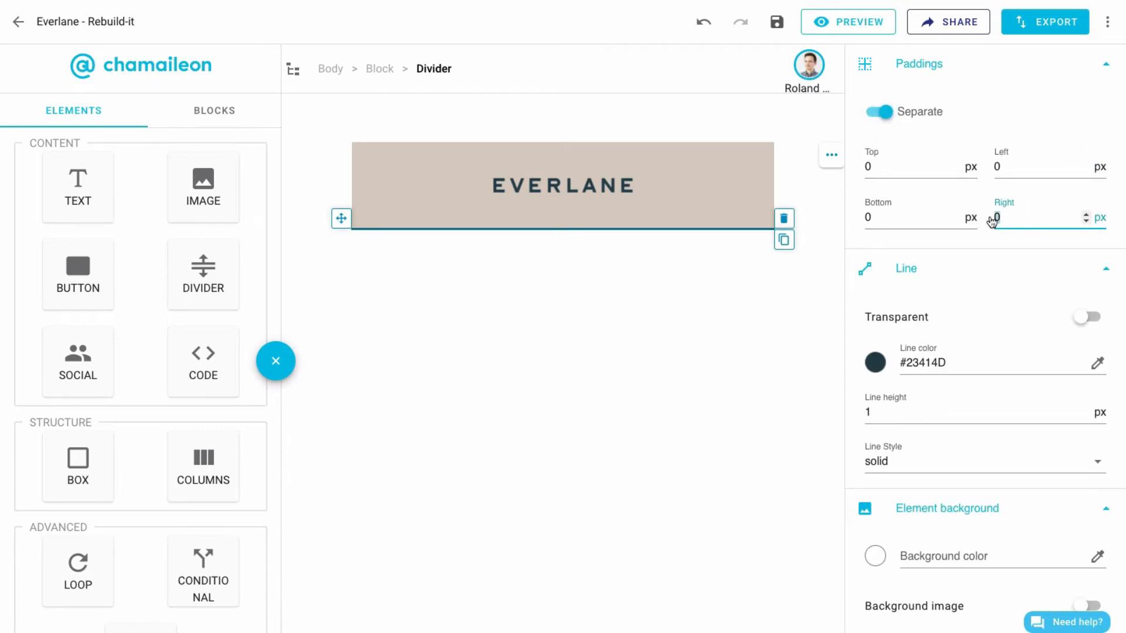
{"action": "left_click_drag", "start_coordinate": [1012, 168], "coordinate": [990, 169]}
{"action": "type", "text": "30"}
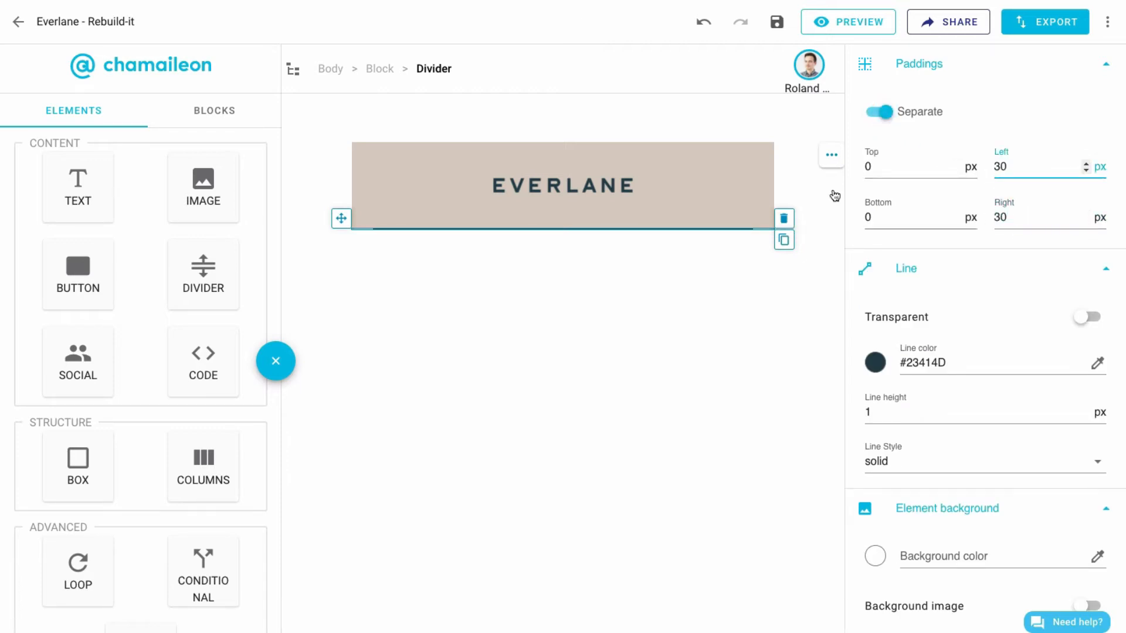
Add a text element beneath the logo reading "Have You Seen The Gift Shop?" and center it.
{"action": "left_click_drag", "start_coordinate": [70, 188], "coordinate": [521, 234]}
{"action": "double_click", "coordinate": [519, 245]}
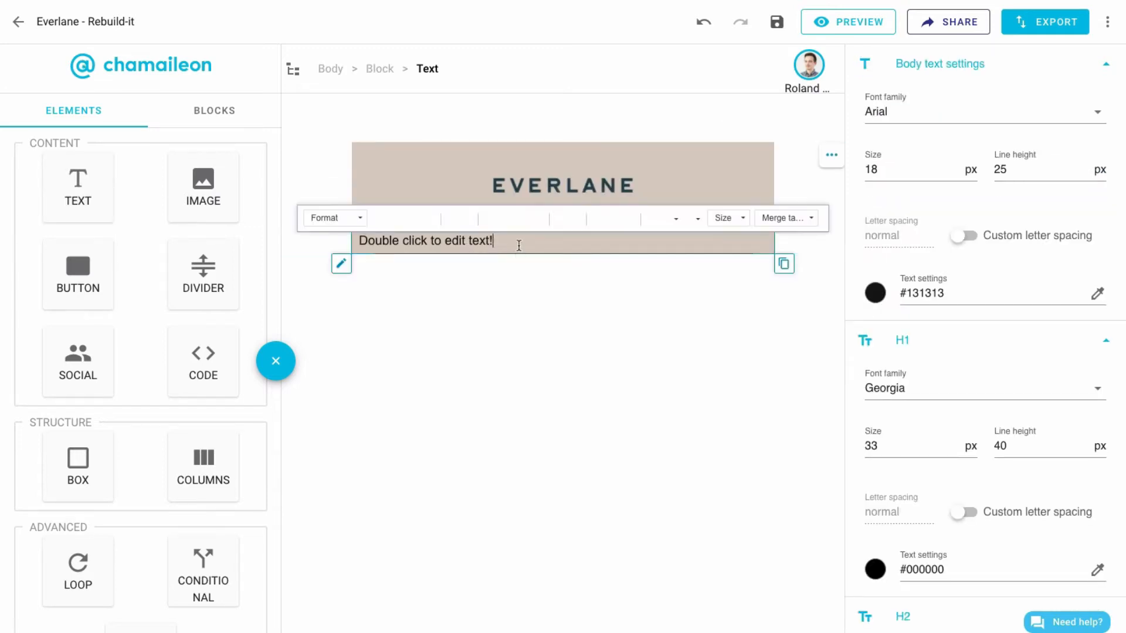
{"action": "type", "text": "Have You Seen The Gift Shop?"}
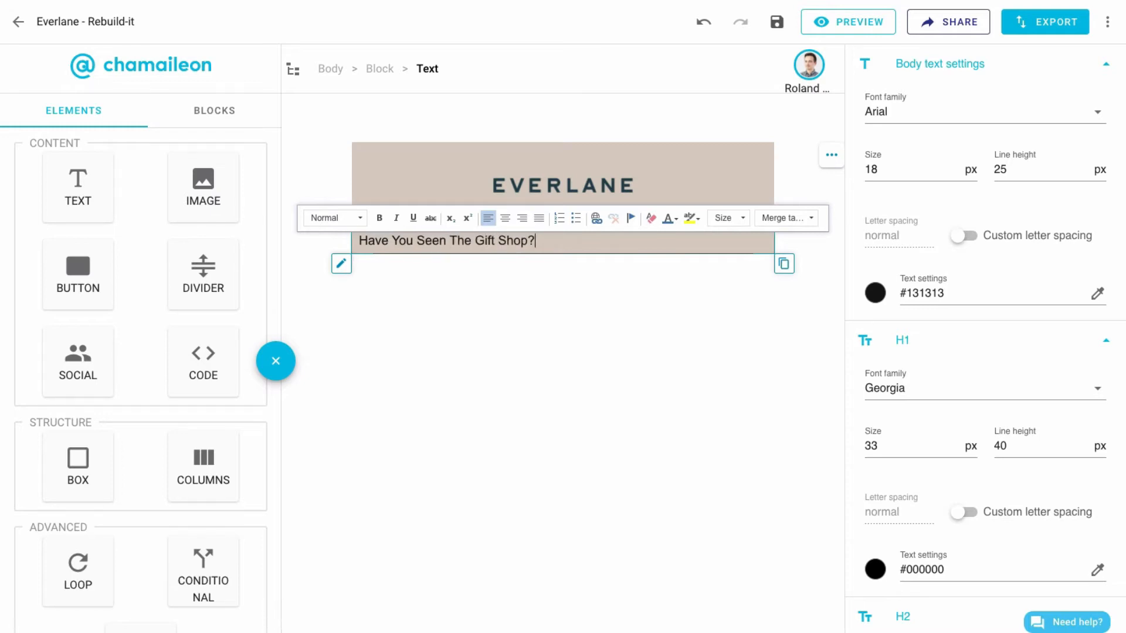
{"action": "key", "text": "ctrl+a"}
{"action": "left_click", "coordinate": [505, 218]}
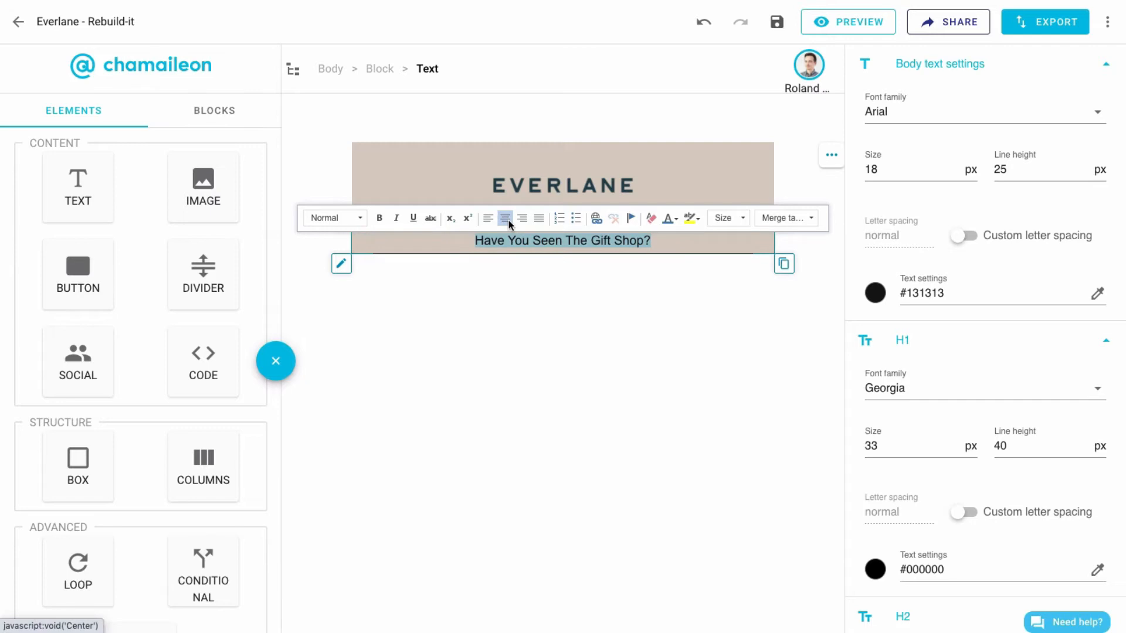
Style the gift shop body text as Helvetica Neue, size 14 px, line height 25 px, color #23414D.
{"action": "left_click", "coordinate": [891, 115]}
{"action": "type", "text": "helv"}
{"action": "left_click", "coordinate": [885, 153]}
{"action": "double_click", "coordinate": [870, 168]}
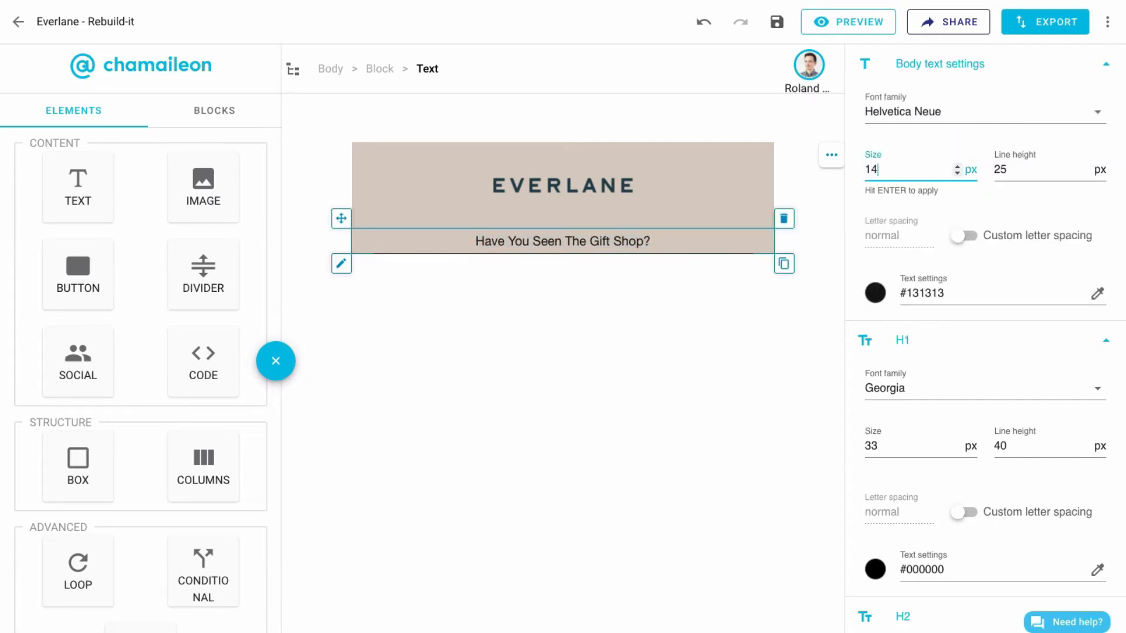
{"action": "key", "text": "Tab"}
{"action": "type", "text": "2"}
{"action": "left_click", "coordinate": [876, 291]}
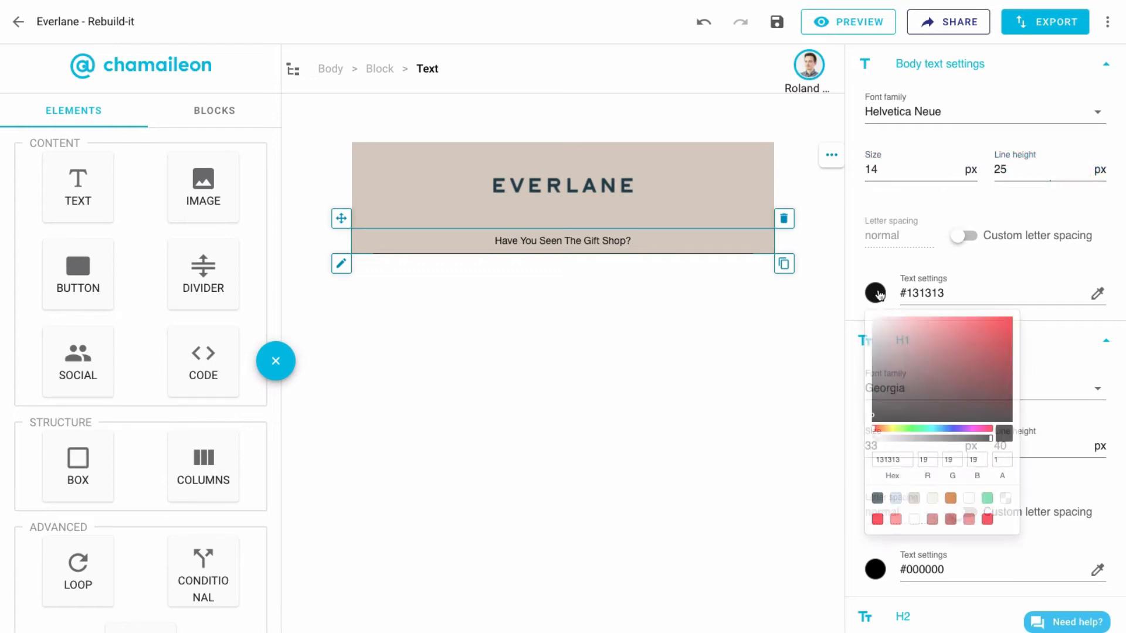
{"action": "left_click", "coordinate": [876, 499]}
Give the gift shop text a uniform padding of 20 px on all sides.
{"action": "scroll", "coordinate": [900, 410], "scroll_direction": "down", "scroll_amount": 3}
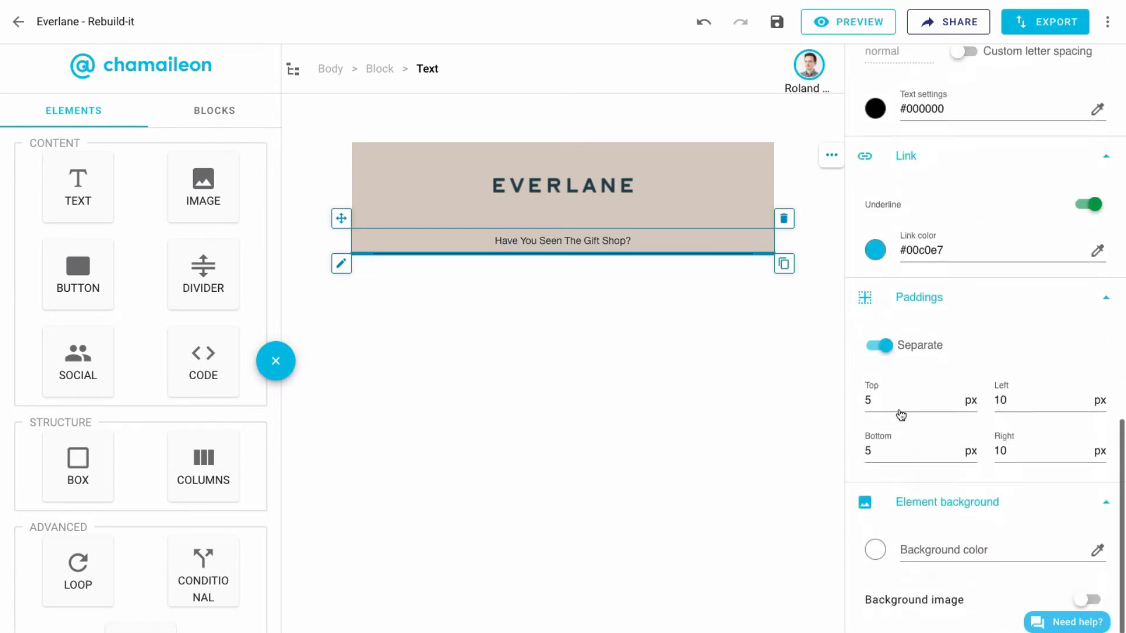
{"action": "left_click", "coordinate": [874, 346]}
{"action": "double_click", "coordinate": [880, 442]}
{"action": "type", "text": "20"}
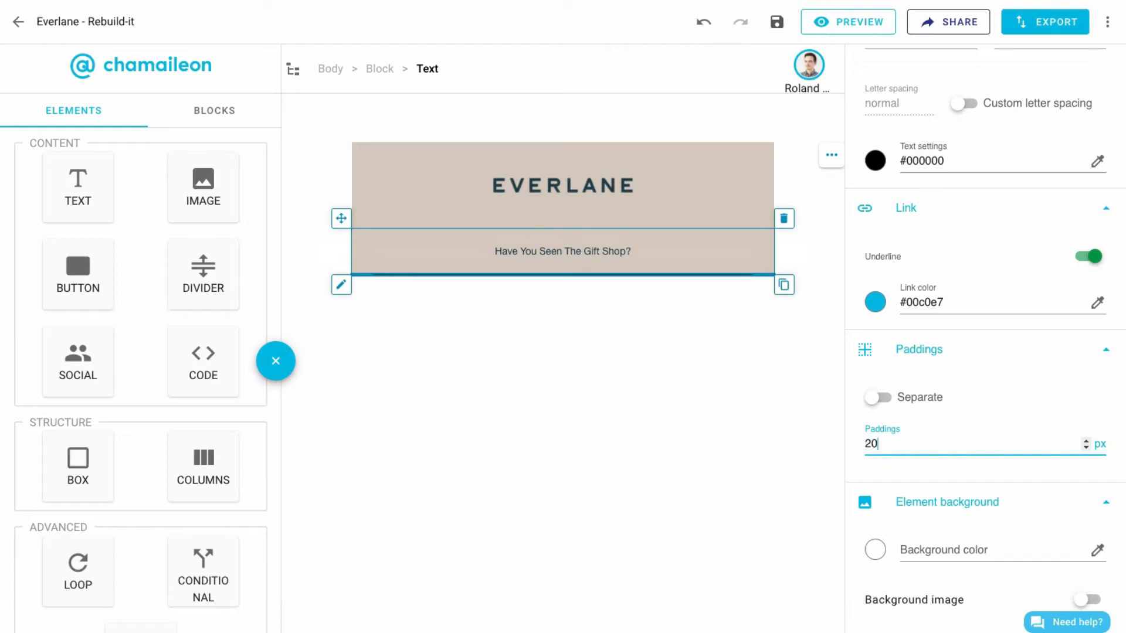
Move the divider above the gift shop text so it sits directly under the logo.
{"action": "left_click", "coordinate": [509, 275]}
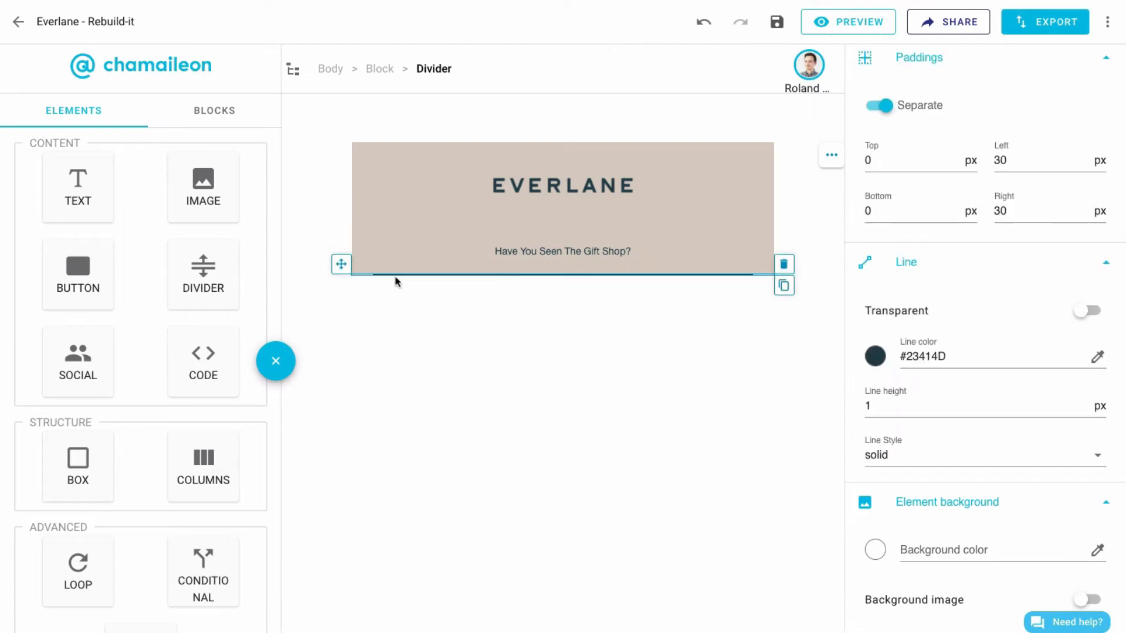
{"action": "left_click_drag", "start_coordinate": [341, 264], "coordinate": [495, 242]}
{"action": "left_click", "coordinate": [586, 250]}
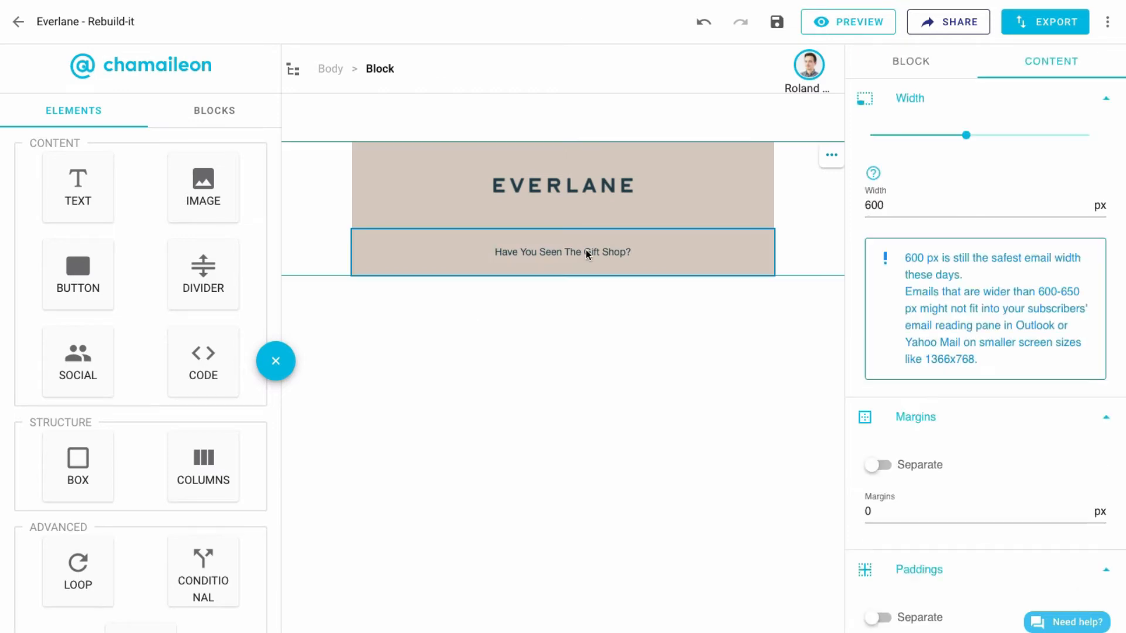
Duplicate the gift shop text element and replace the lower copy's text with "There's no time like the present.".
{"action": "left_click", "coordinate": [587, 254]}
{"action": "left_click", "coordinate": [784, 286]}
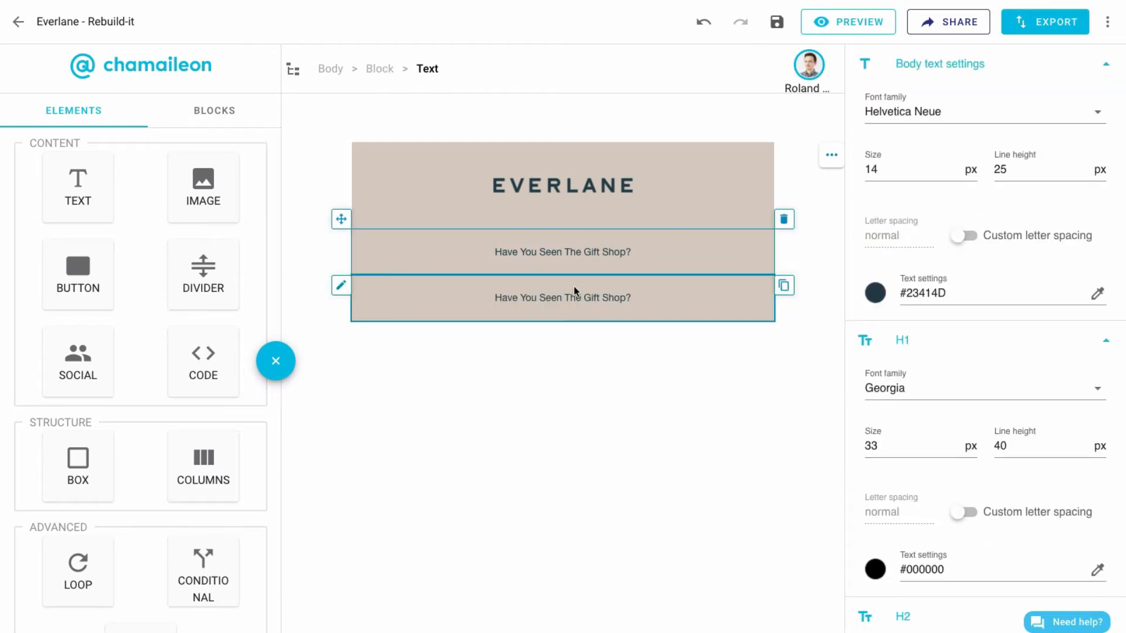
{"action": "triple_click", "coordinate": [553, 301]}
{"action": "type", "text": "There"}
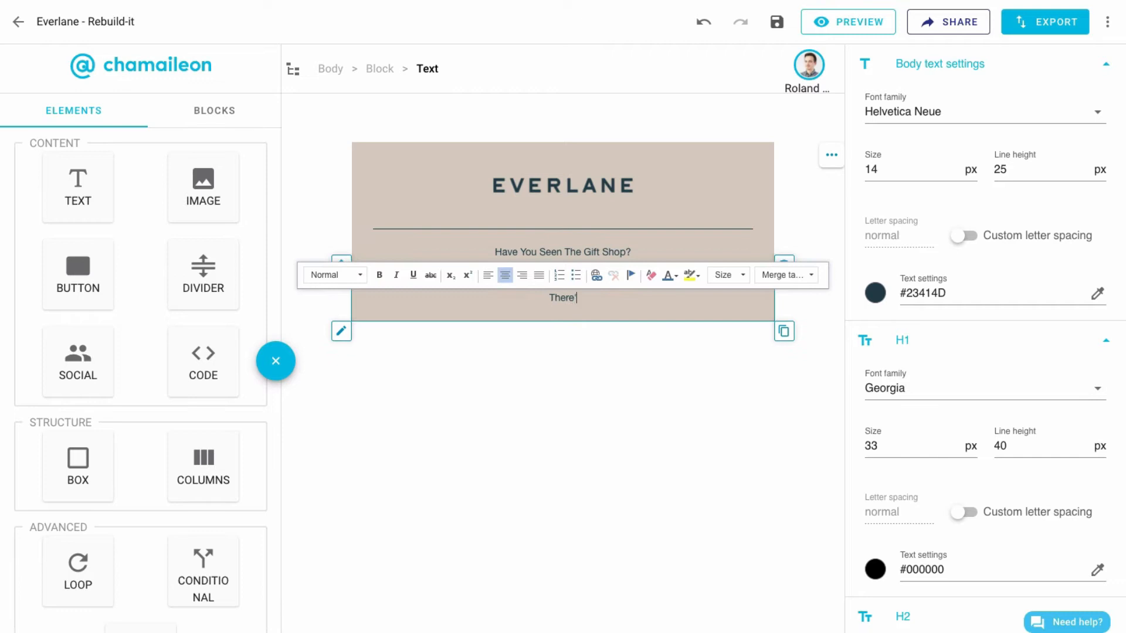
{"action": "type", "text": "'s no time like the present."}
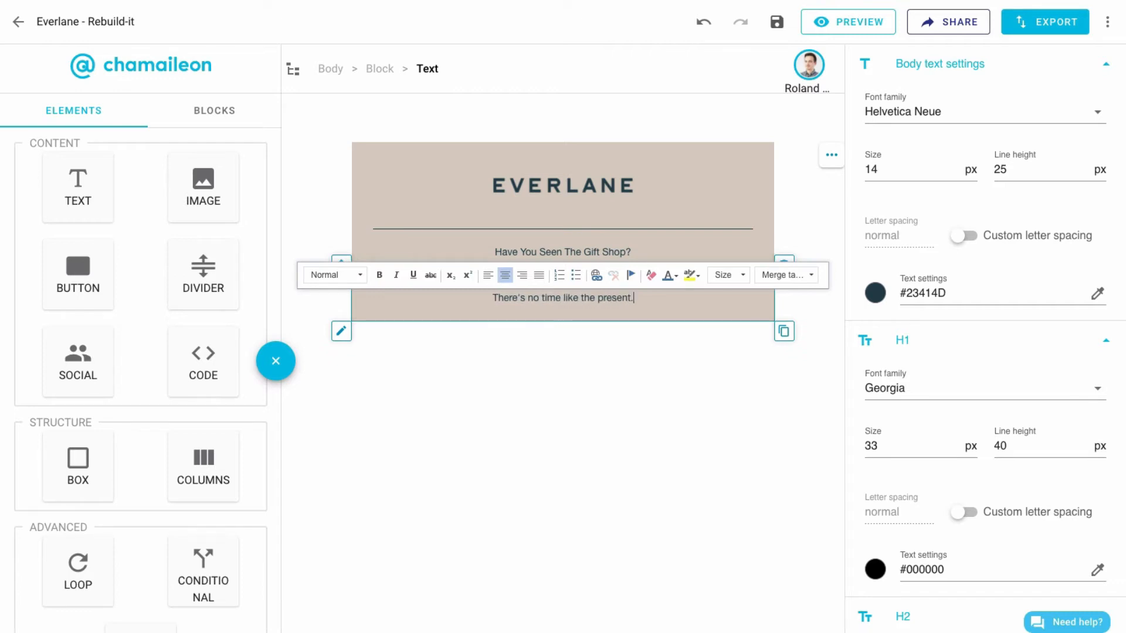
Format the "There's no time like the present." text as Heading 1 and set H1 to size 60 px, line height 63 px.
{"action": "key", "text": "ctrl+a"}
{"action": "left_click", "coordinate": [360, 276]}
{"action": "left_click", "coordinate": [352, 333]}
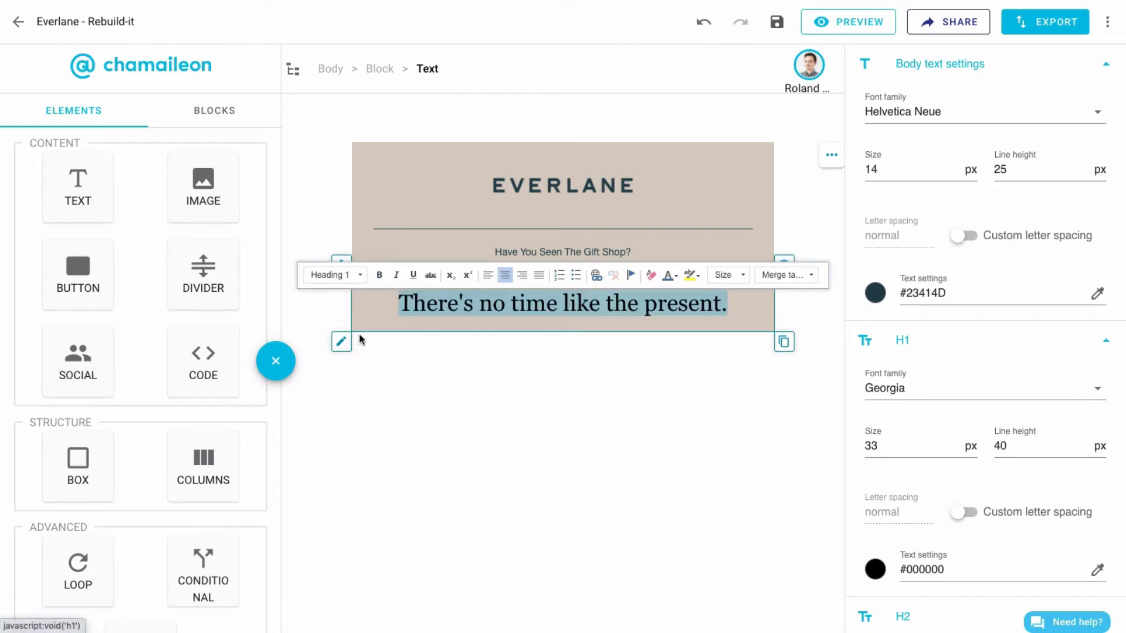
{"action": "double_click", "coordinate": [869, 447]}
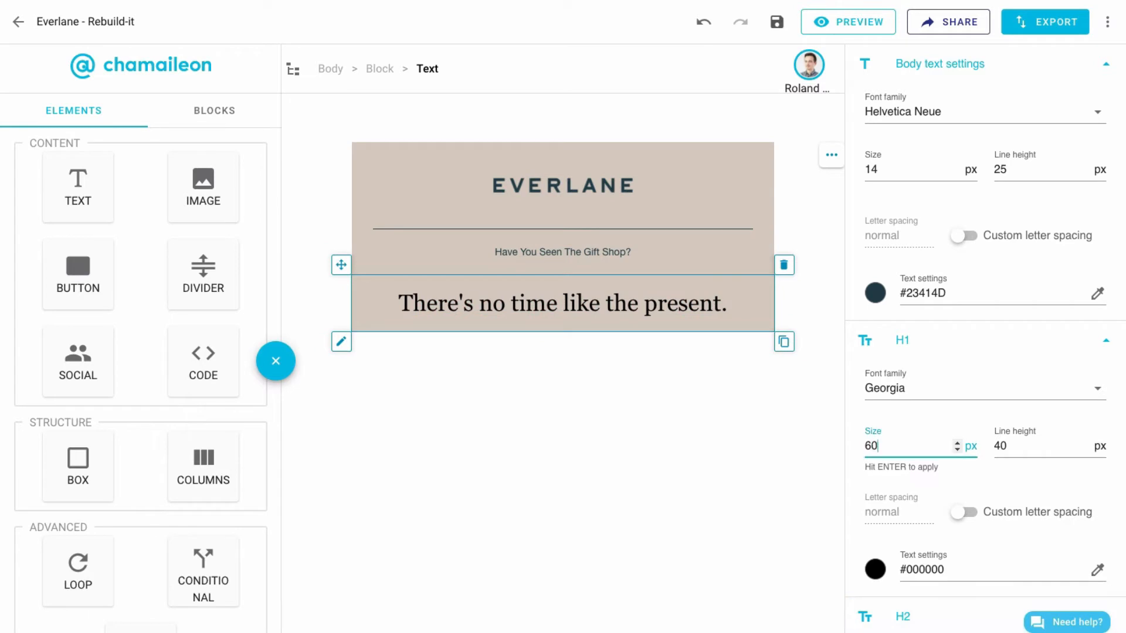
{"action": "key", "text": "Return"}
{"action": "key", "text": "Tab"}
{"action": "key", "text": "Return"}
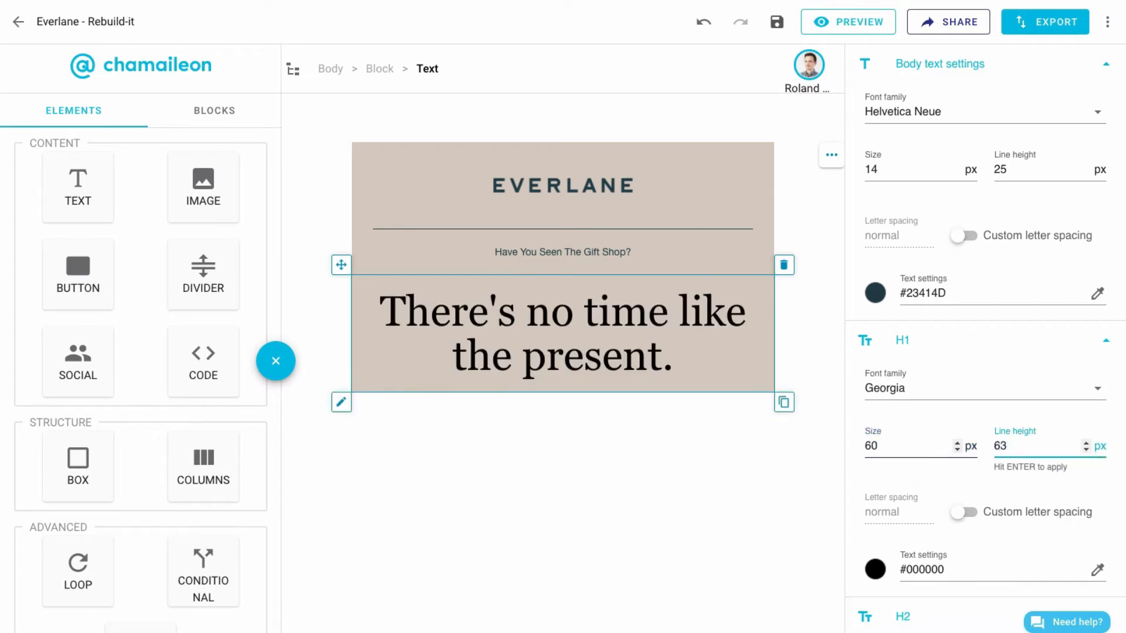
{"action": "left_click", "coordinate": [1125, 485]}
Set the headline's H1 text color to #23414D.
{"action": "left_click", "coordinate": [874, 564]}
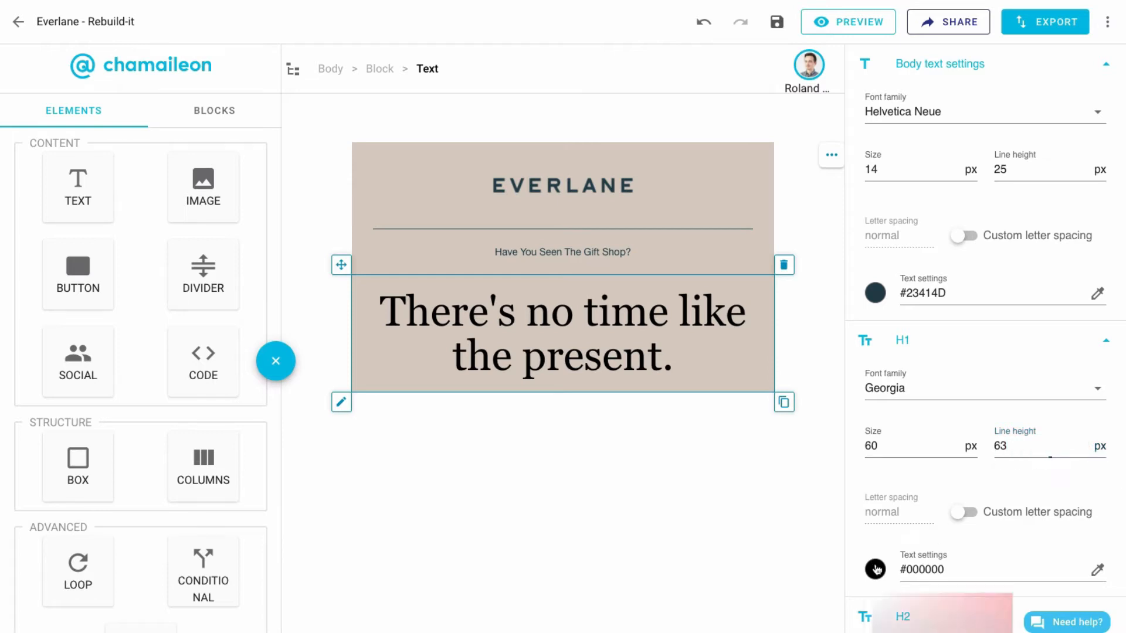
{"action": "left_click", "coordinate": [878, 599]}
{"action": "left_click", "coordinate": [860, 498]}
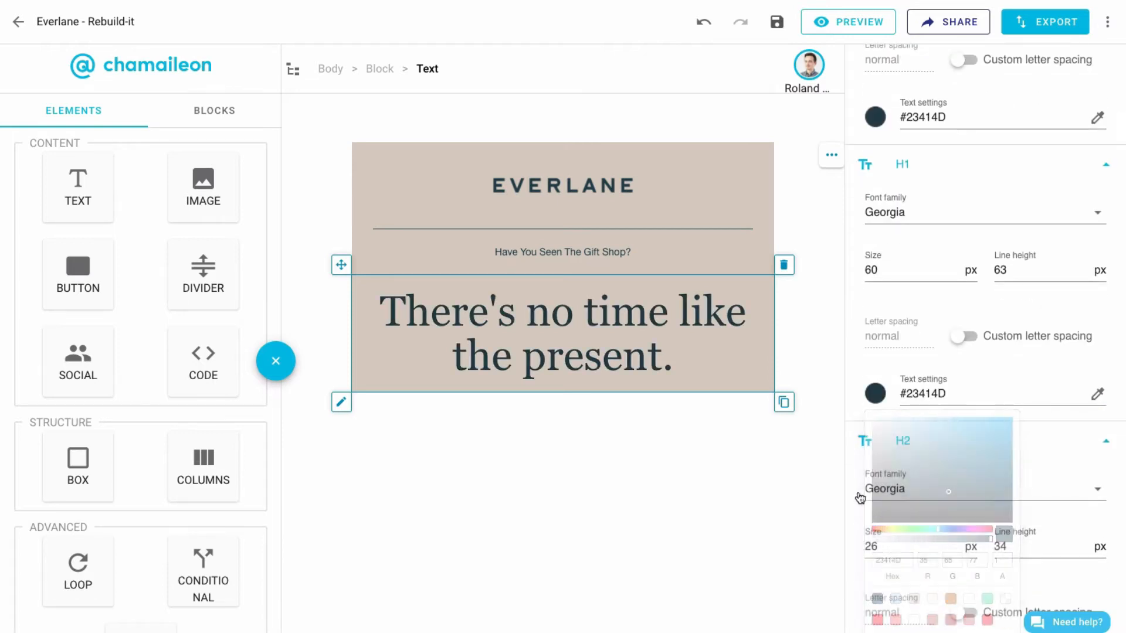
Set the headline's paddings separately to 0 at the top and 30 px left and right, and break its line before "like".
{"action": "scroll", "coordinate": [886, 463], "scroll_direction": "down", "scroll_amount": 12}
{"action": "left_click", "coordinate": [883, 399]}
{"action": "key", "text": "Tab"}
{"action": "type", "text": "0"}
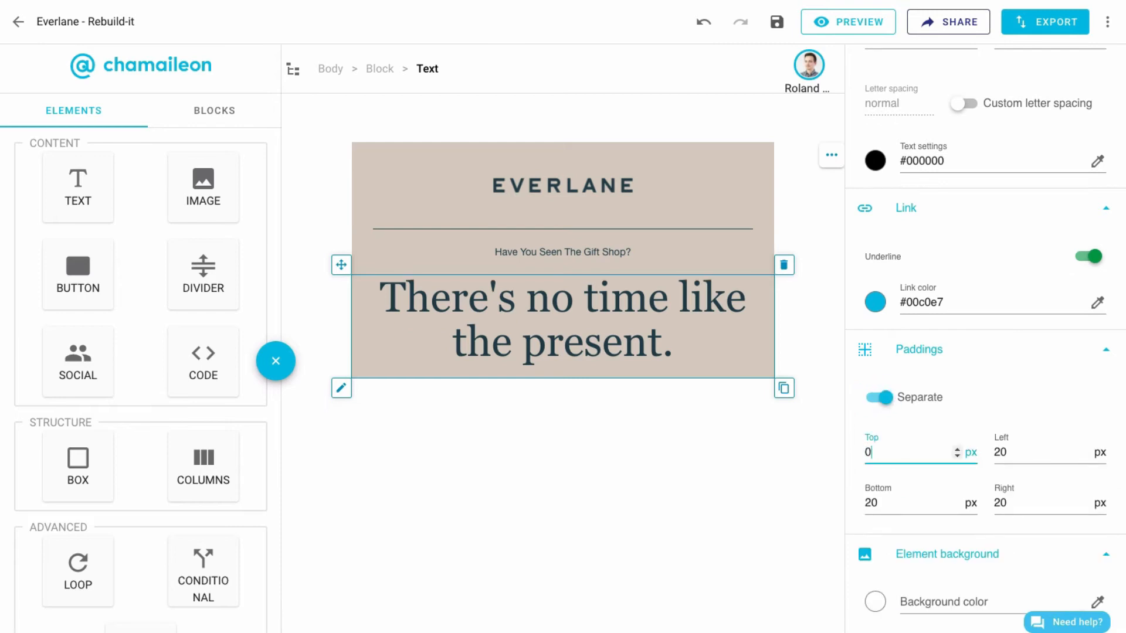
{"action": "key", "text": "Tab"}
{"action": "type", "text": "30"}
{"action": "key", "text": "Tab"}
{"action": "type", "text": "30"}
{"action": "left_click", "coordinate": [505, 288]}
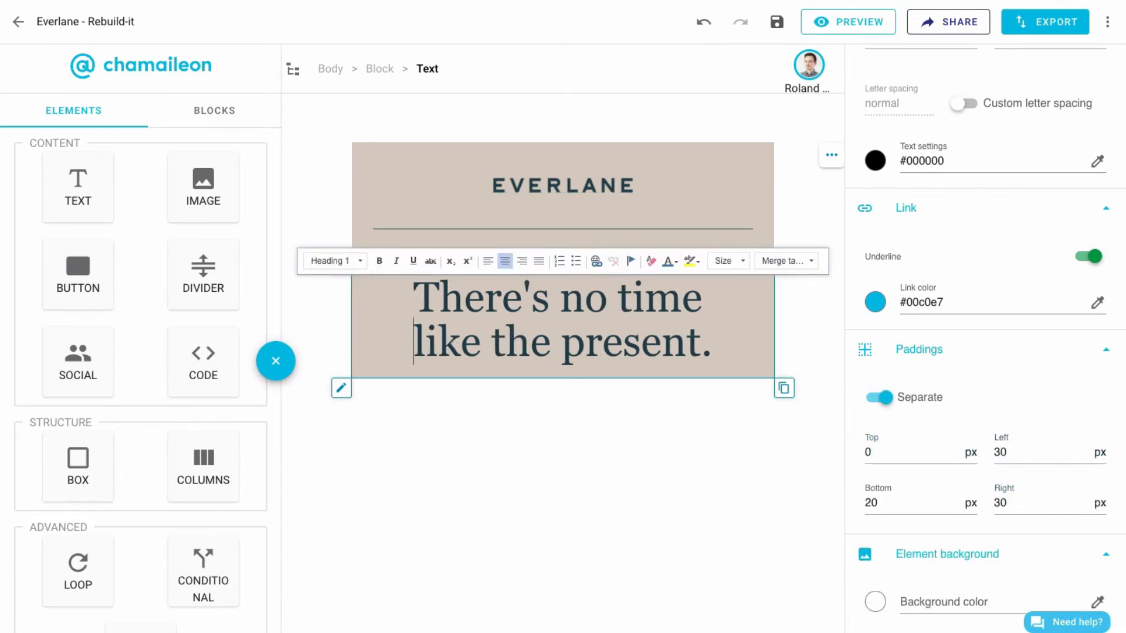
{"action": "left_click", "coordinate": [354, 346]}
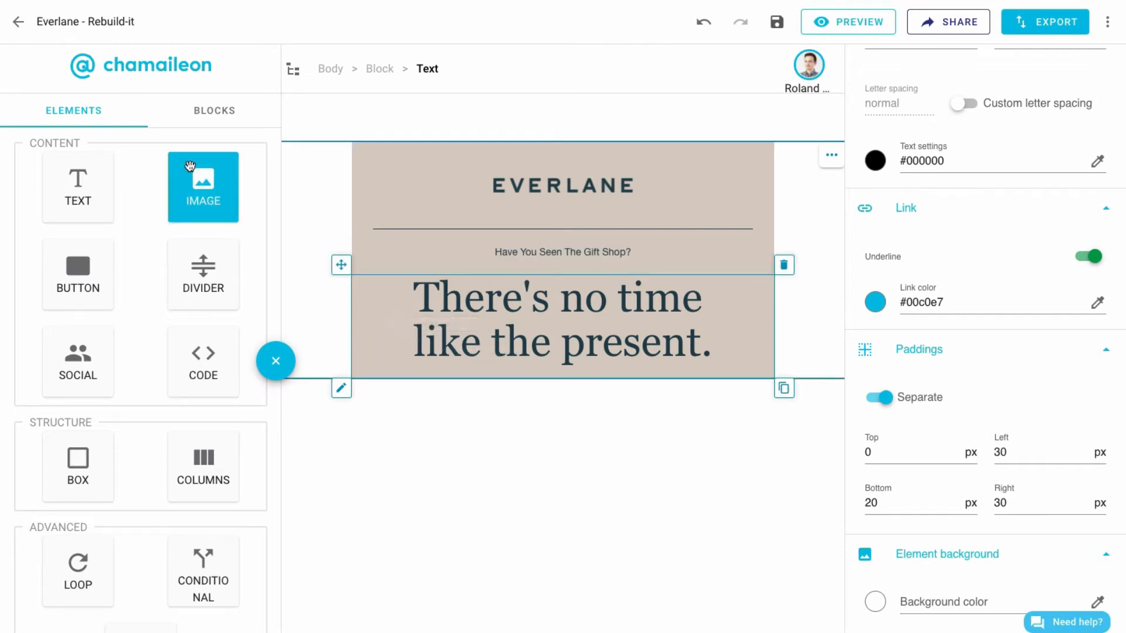
Add an image element below the headline block and fill it with hero-image.jpg from the Everlane gallery folder.
{"action": "left_click_drag", "start_coordinate": [312, 204], "coordinate": [774, 384]}
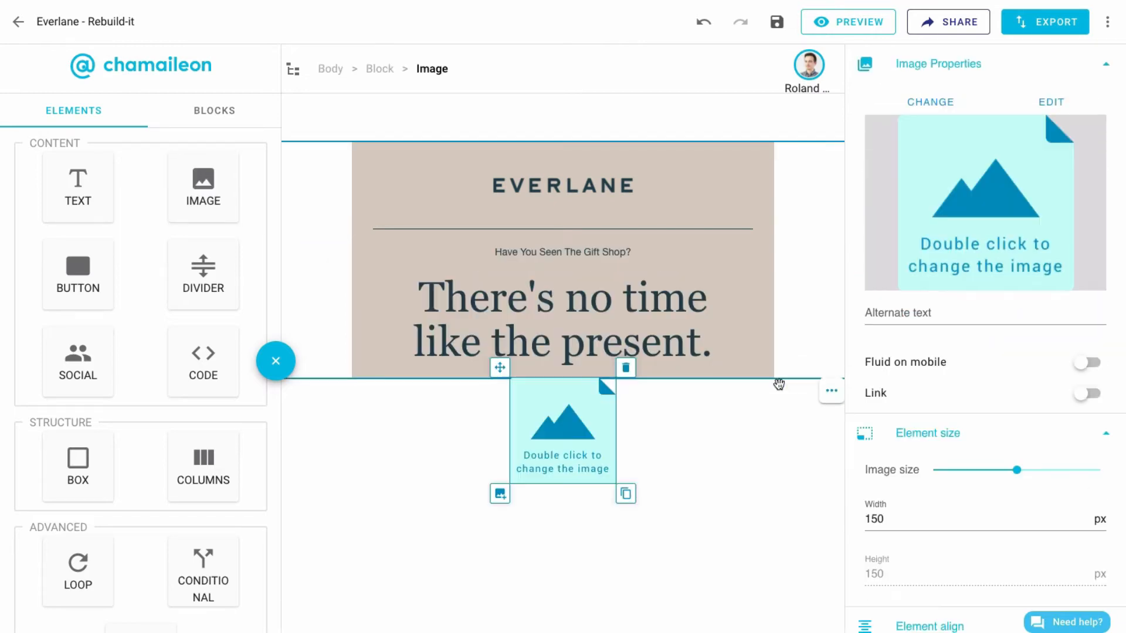
{"action": "double_click", "coordinate": [570, 440]}
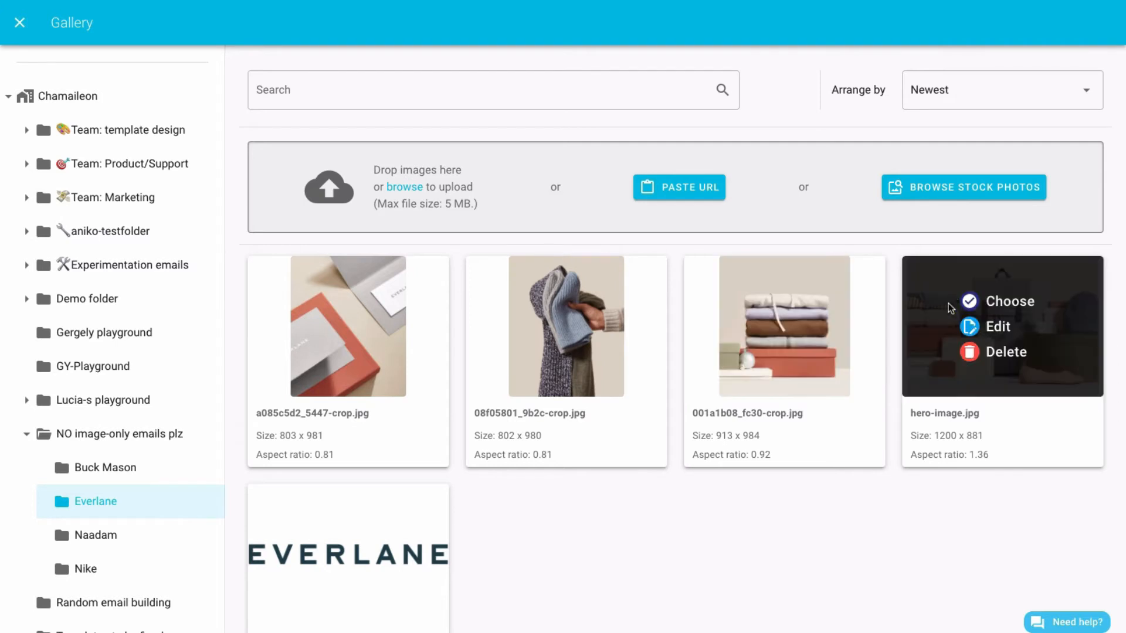
{"action": "left_click", "coordinate": [977, 302]}
{"action": "scroll", "coordinate": [637, 403], "scroll_direction": "down", "scroll_amount": 1}
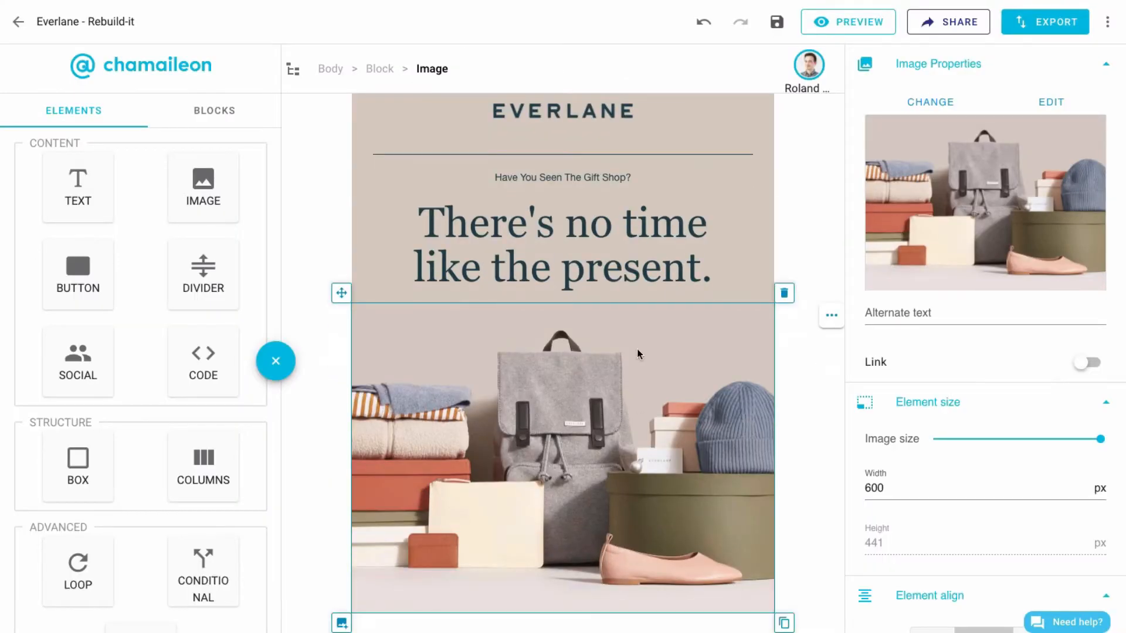
Duplicate the "Have You Seen The Gift Shop?" text and move the copy below the hero image.
{"action": "left_click", "coordinate": [586, 183]}
{"action": "left_click", "coordinate": [783, 214]}
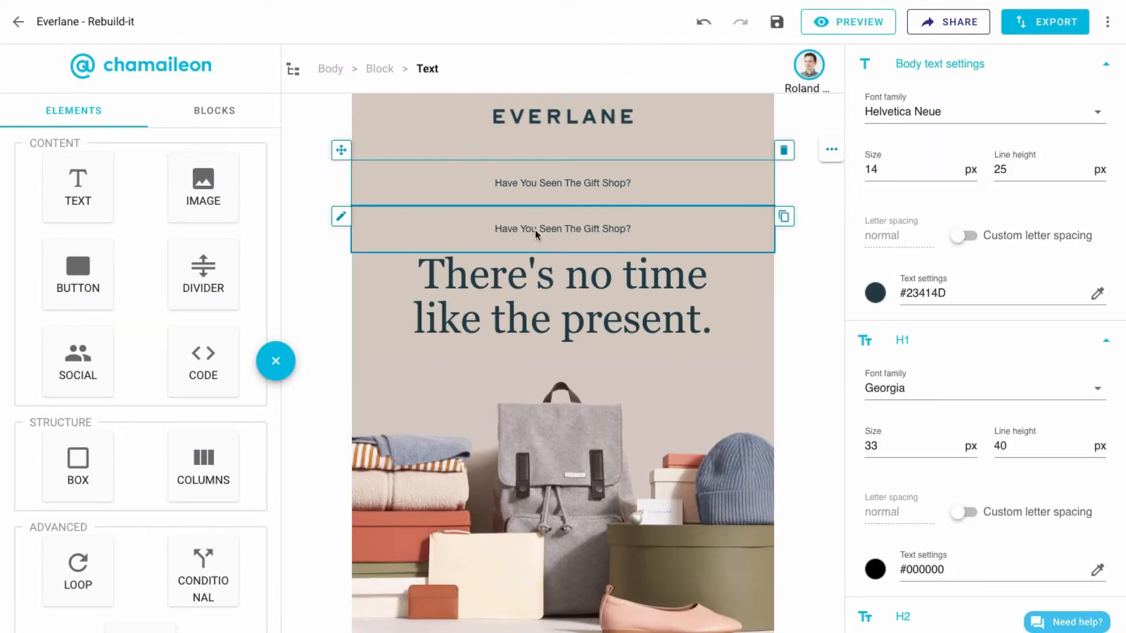
{"action": "left_click_drag", "start_coordinate": [381, 264], "coordinate": [557, 616]}
{"action": "scroll", "coordinate": [516, 453], "scroll_direction": "down", "scroll_amount": 1}
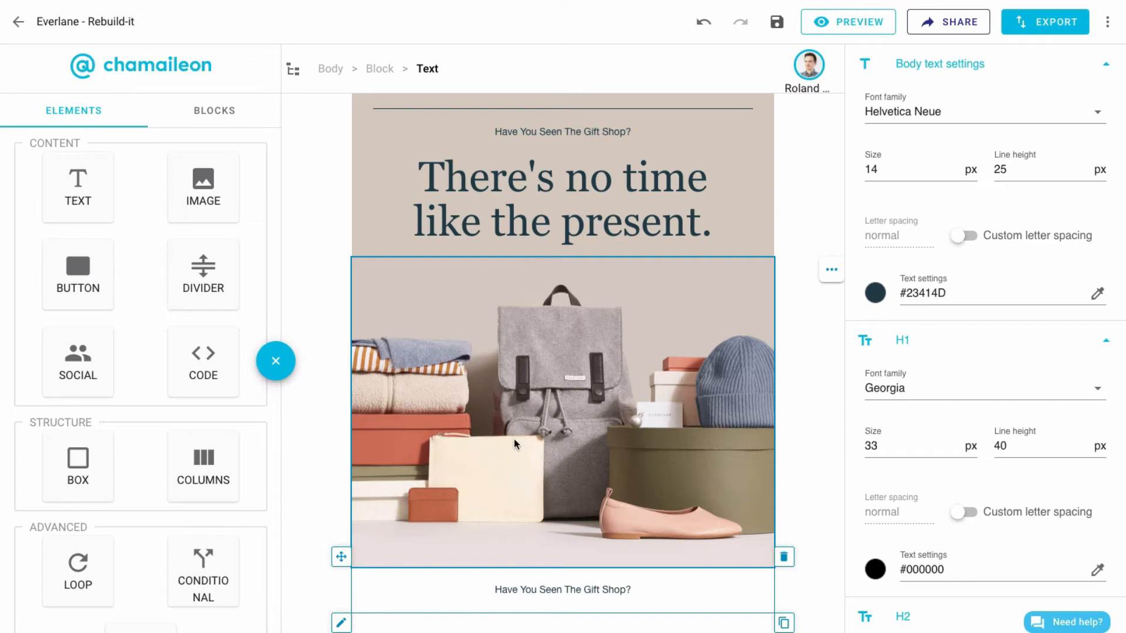
Set the background color of the block containing the hero image to #EBE5E4.
{"action": "left_click", "coordinate": [815, 394]}
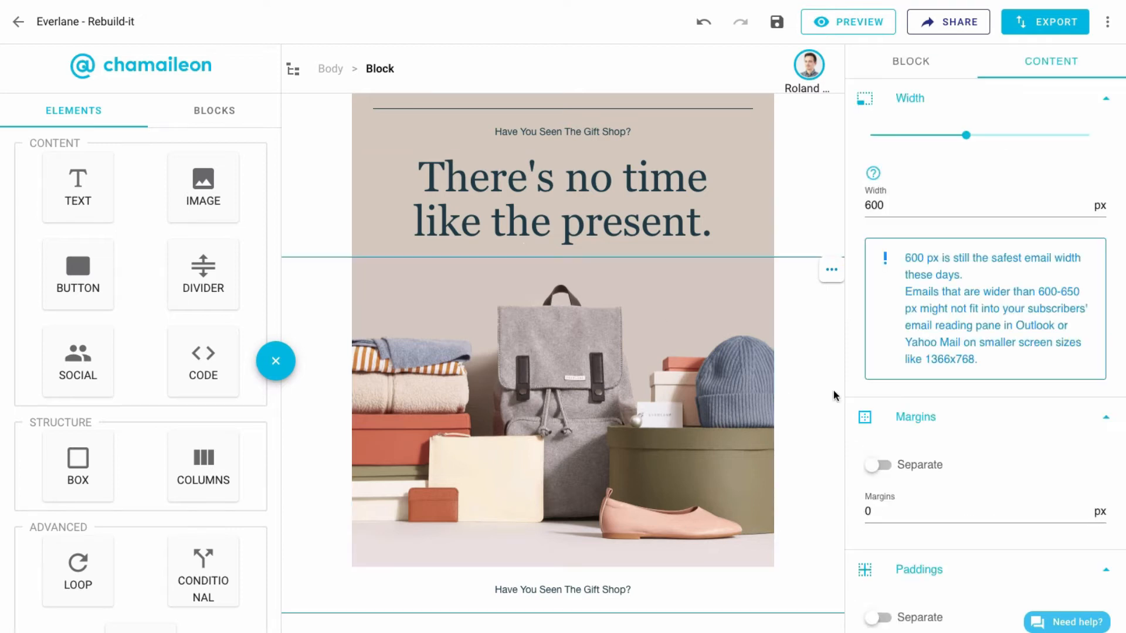
{"action": "scroll", "coordinate": [940, 424], "scroll_direction": "down", "scroll_amount": 8}
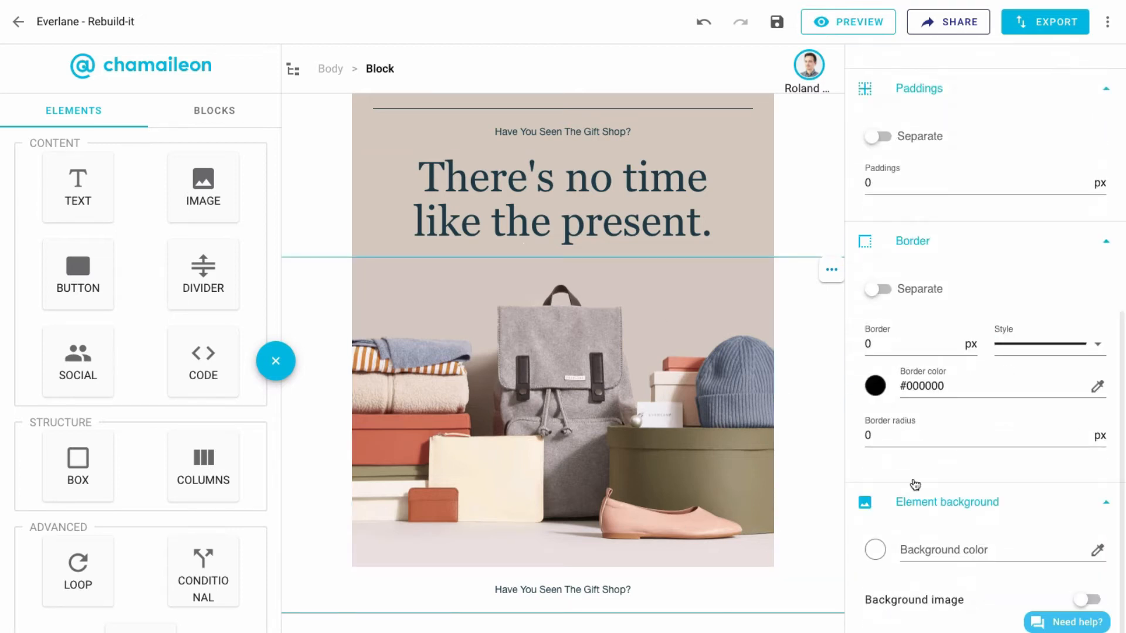
{"action": "left_click", "coordinate": [874, 553]}
{"action": "scroll", "coordinate": [961, 514], "scroll_direction": "down", "scroll_amount": 3}
{"action": "left_click", "coordinate": [932, 596]}
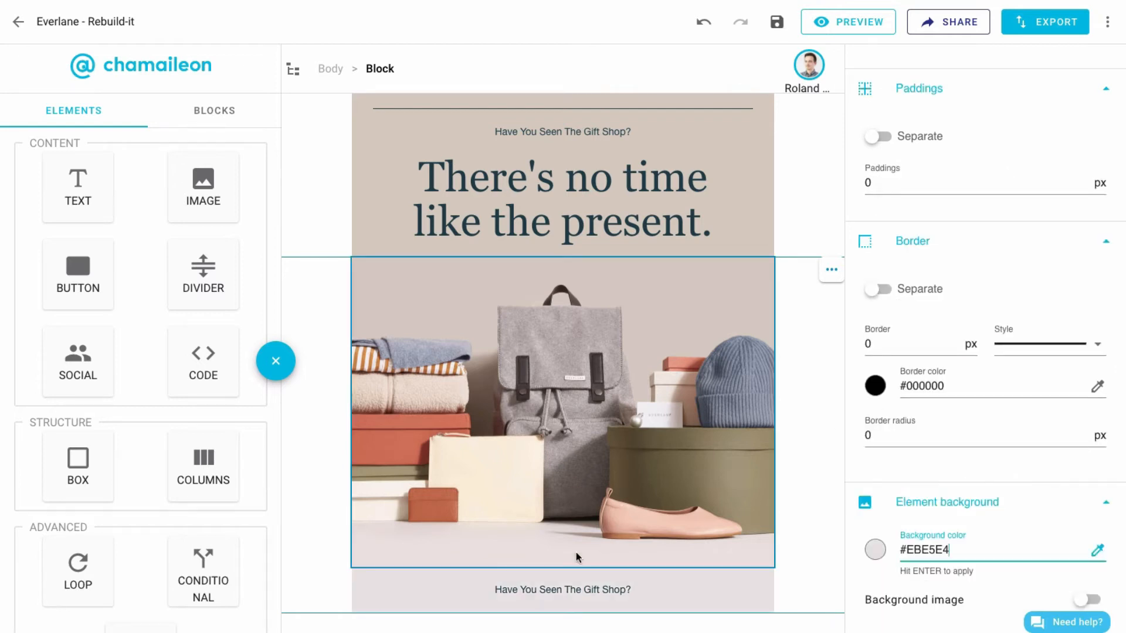
Replace the text below the hero image with "Ethically made. Exceptional quality." and "We've made it easy to gift better - so why wait?" on two lines.
{"action": "triple_click", "coordinate": [590, 590]}
{"action": "type", "text": "Ethically made. Exceptional quality. We've made it easy to gift better - so why wait?"}
{"action": "left_click_drag", "start_coordinate": [480, 587], "coordinate": [826, 632]}
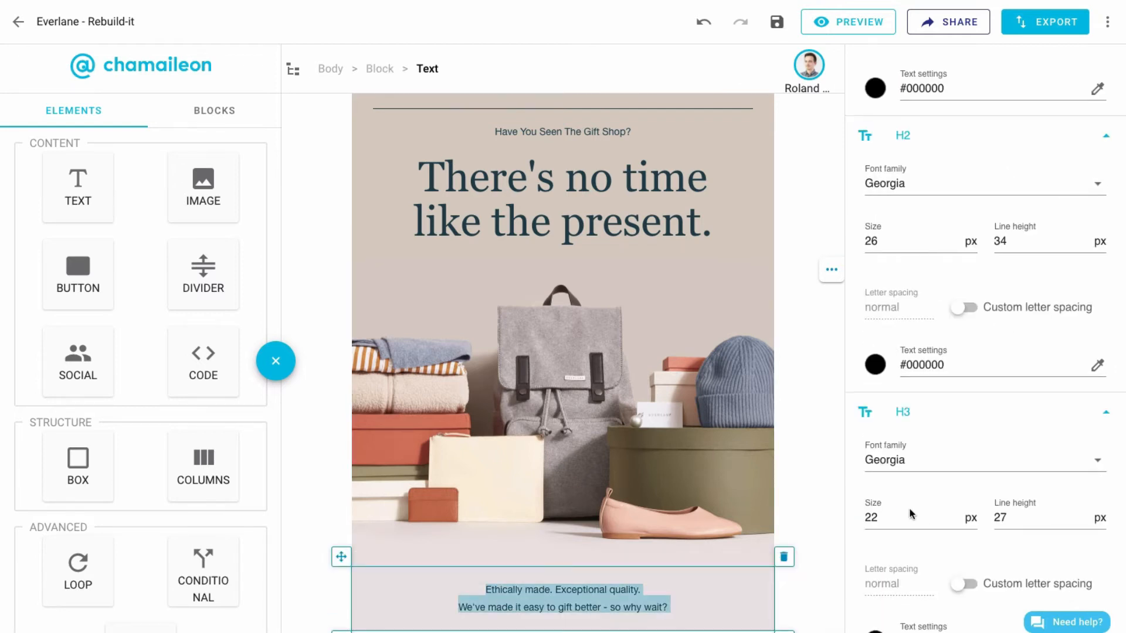
Set separate paddings for the text below the hero image, with 10 px at the bottom.
{"action": "scroll", "coordinate": [912, 514], "scroll_direction": "down", "scroll_amount": 8}
{"action": "left_click", "coordinate": [880, 398]}
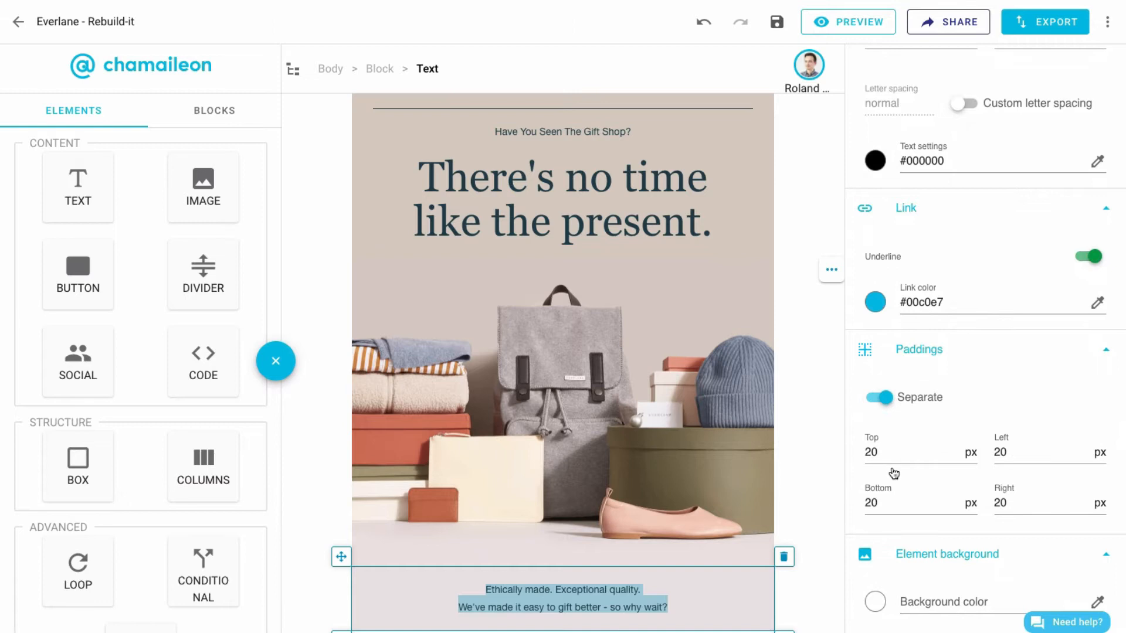
{"action": "scroll", "coordinate": [894, 473], "scroll_direction": "down", "scroll_amount": 1}
{"action": "double_click", "coordinate": [886, 465]}
{"action": "type", "text": "10"}
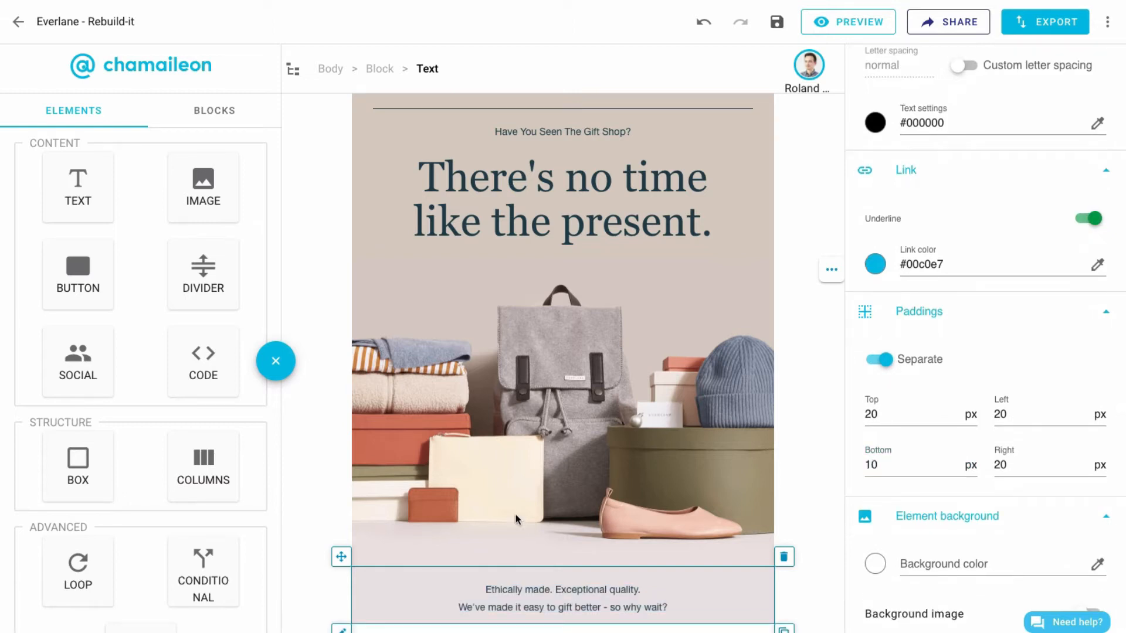
Add a two-column structure below the "Ethically made" text with desktop spacings of 45 px left, 10 px in-between and 45 px right.
{"action": "left_click_drag", "start_coordinate": [205, 459], "coordinate": [554, 587]}
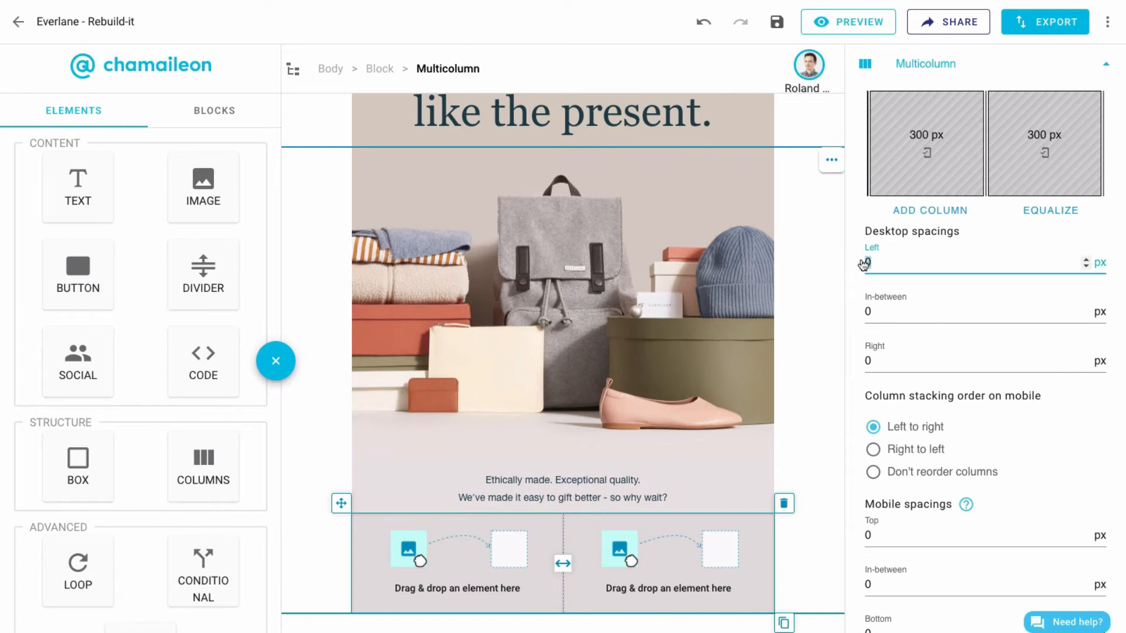
{"action": "type", "text": "45"}
{"action": "key", "text": "Tab"}
{"action": "type", "text": "10"}
{"action": "key", "text": "Tab"}
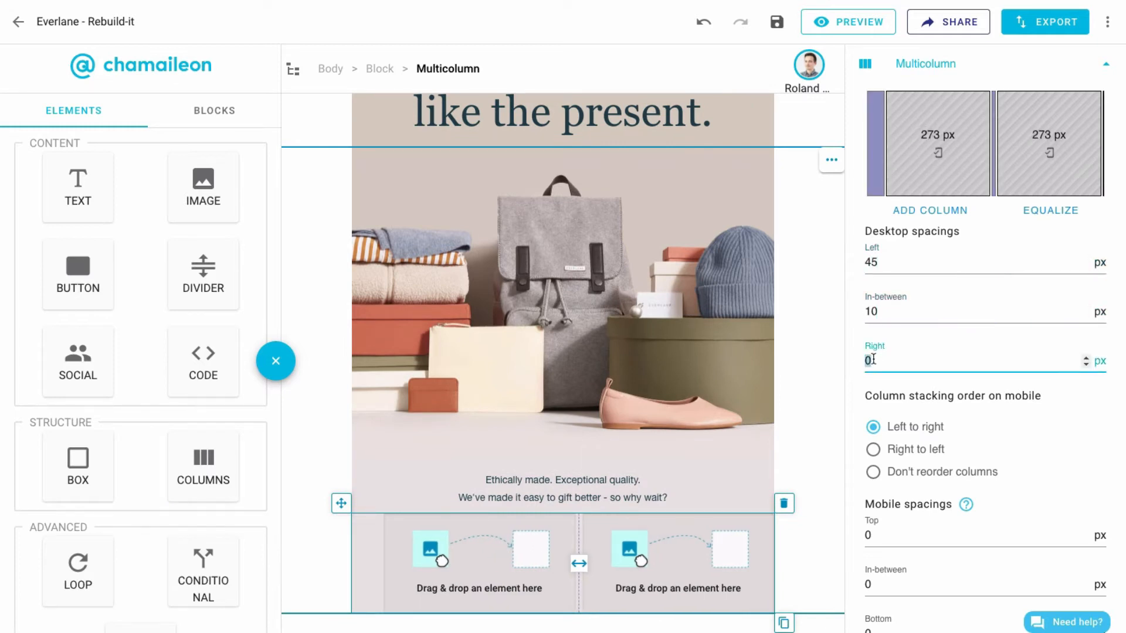
{"action": "type", "text": "45"}
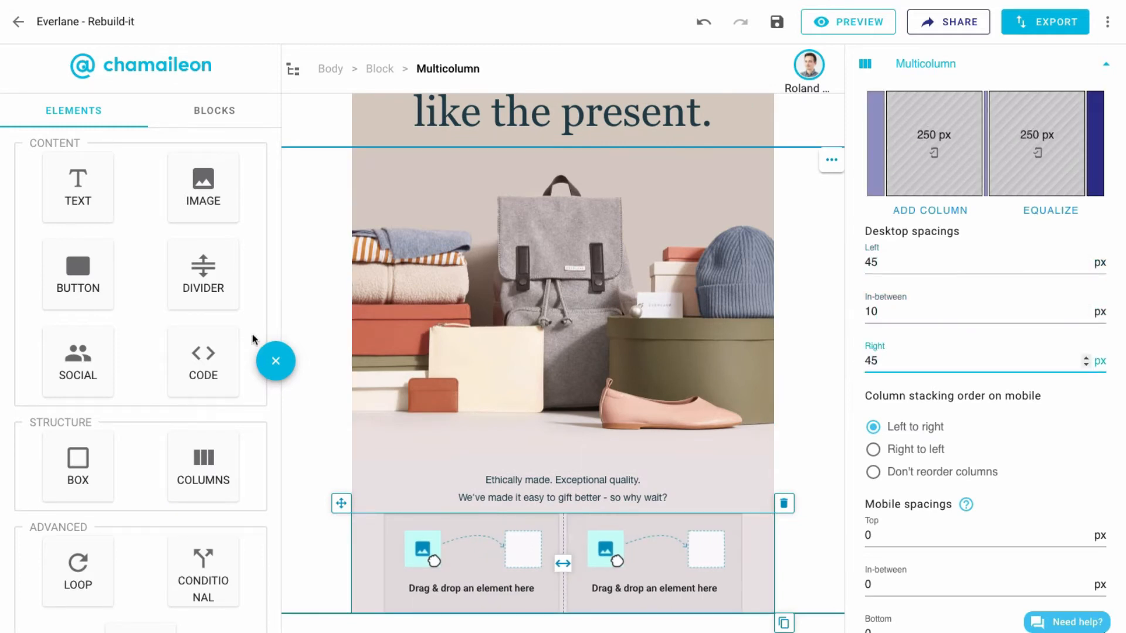
Add a button in the first column labelled "GIFTS FOR HER" and give it a fixed width of 250 px.
{"action": "left_click_drag", "start_coordinate": [74, 282], "coordinate": [464, 545]}
{"action": "left_click", "coordinate": [458, 547]}
{"action": "type", "text": "GIFTS FOR HER"}
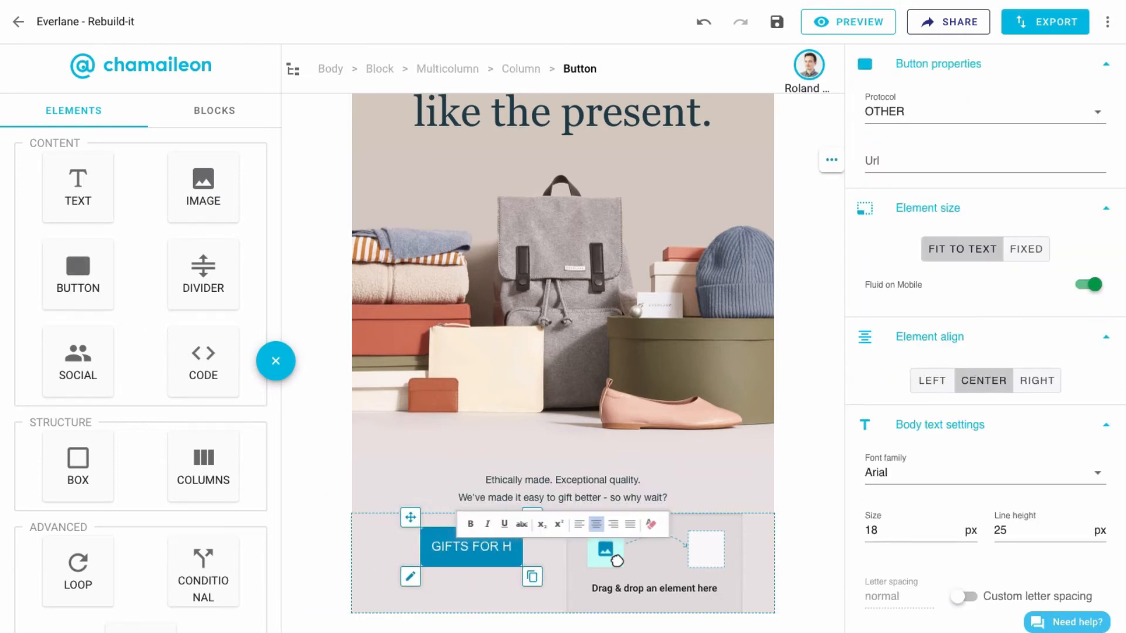
{"action": "key", "text": "Escape"}
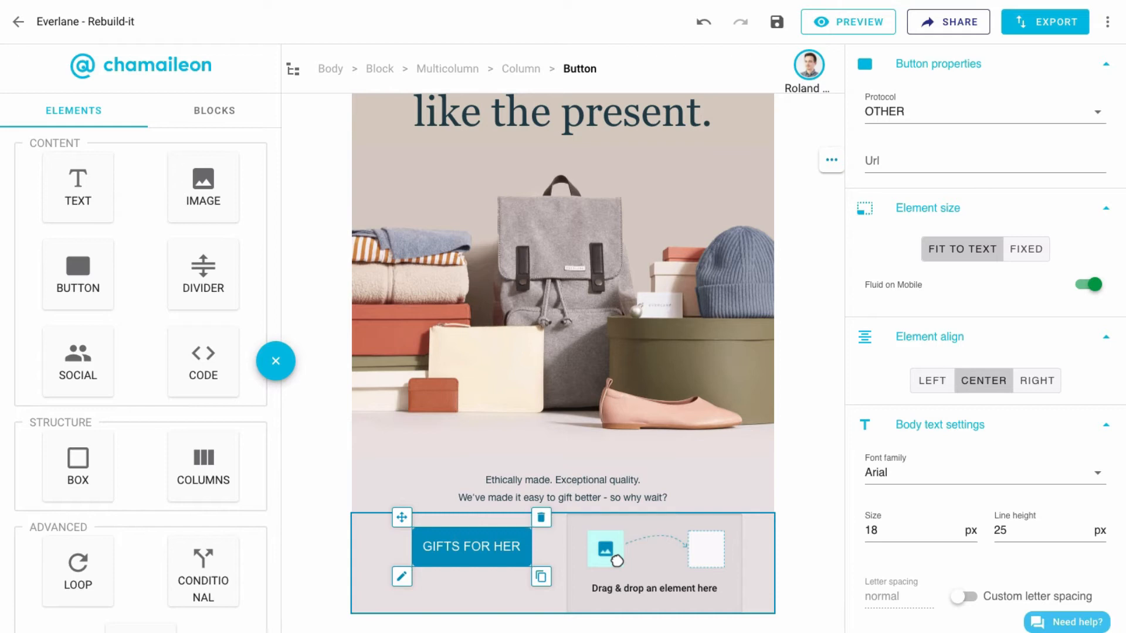
{"action": "left_click", "coordinate": [1038, 253]}
{"action": "type", "text": "250"}
Set the button's font to Helvetica Neue with a size of 14 px and a line height of 14 px.
{"action": "left_click", "coordinate": [887, 370]}
{"action": "type", "text": "hlv"}
{"action": "key", "text": "BackSpace"}
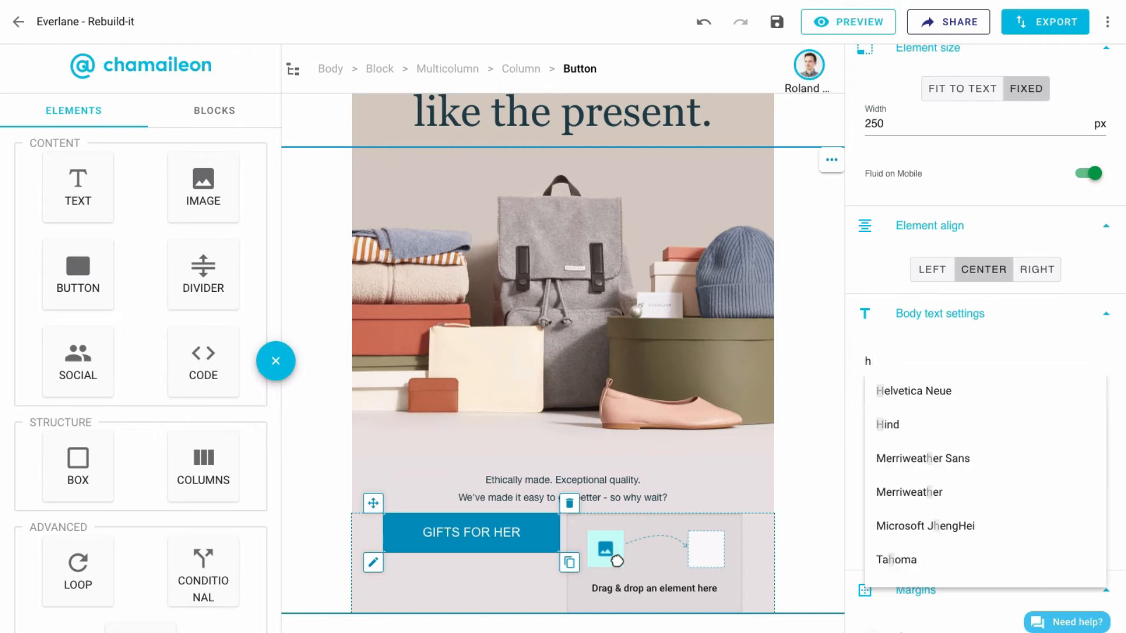
{"action": "type", "text": "e"}
{"action": "key", "text": "Down"}
{"action": "key", "text": "Return"}
{"action": "key", "text": "Tab"}
{"action": "type", "text": "14"}
{"action": "key", "text": "Tab"}
{"action": "key", "text": "Return"}
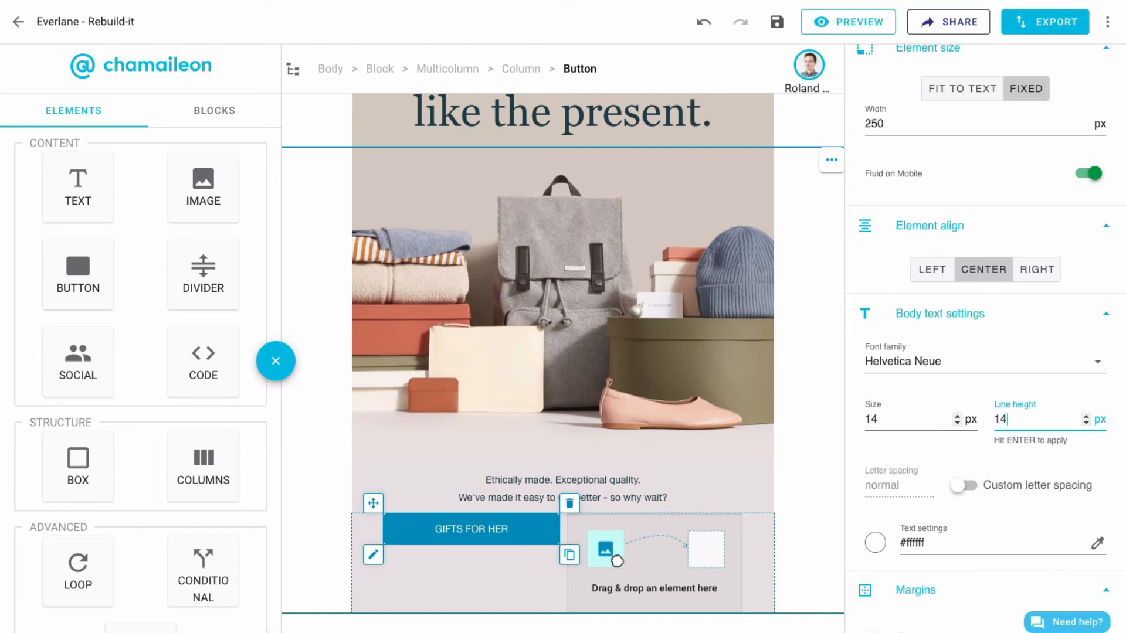
Set the "GIFTS FOR HER" button's text color to #23414D.
{"action": "left_click", "coordinate": [875, 554]}
{"action": "left_click", "coordinate": [913, 599]}
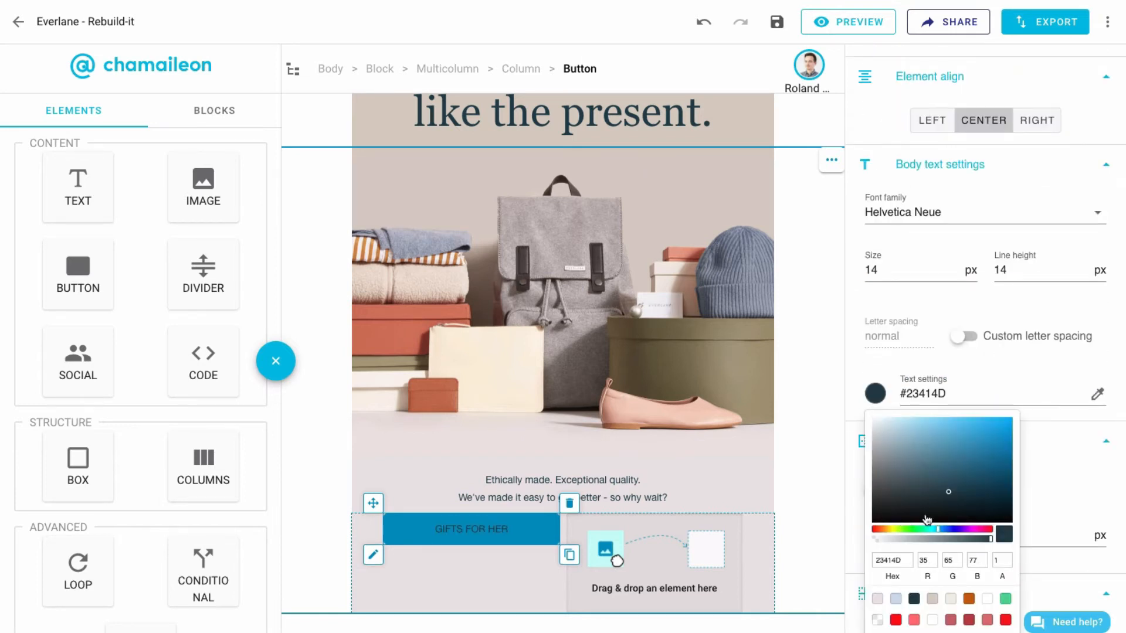
{"action": "left_click", "coordinate": [1048, 421]}
Set the button's border radius to 0 and its background color to #CCDBEC.
{"action": "scroll", "coordinate": [955, 472], "scroll_direction": "down", "scroll_amount": 9}
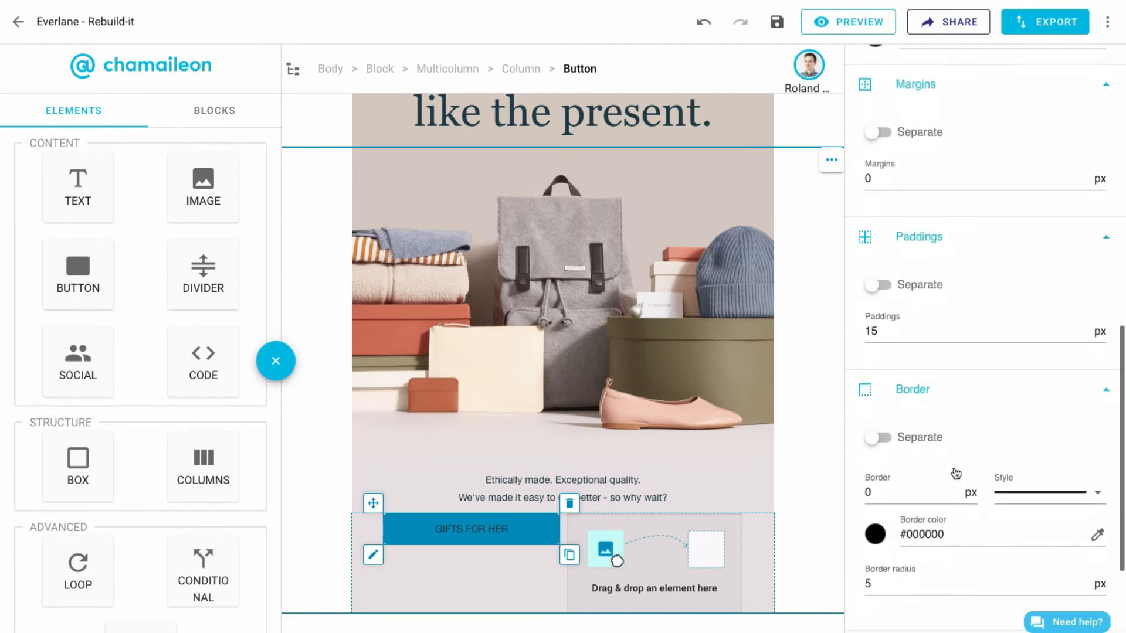
{"action": "left_click_drag", "start_coordinate": [880, 438], "coordinate": [850, 444]}
{"action": "type", "text": "0"}
{"action": "left_click", "coordinate": [876, 555]}
{"action": "left_click", "coordinate": [914, 599]}
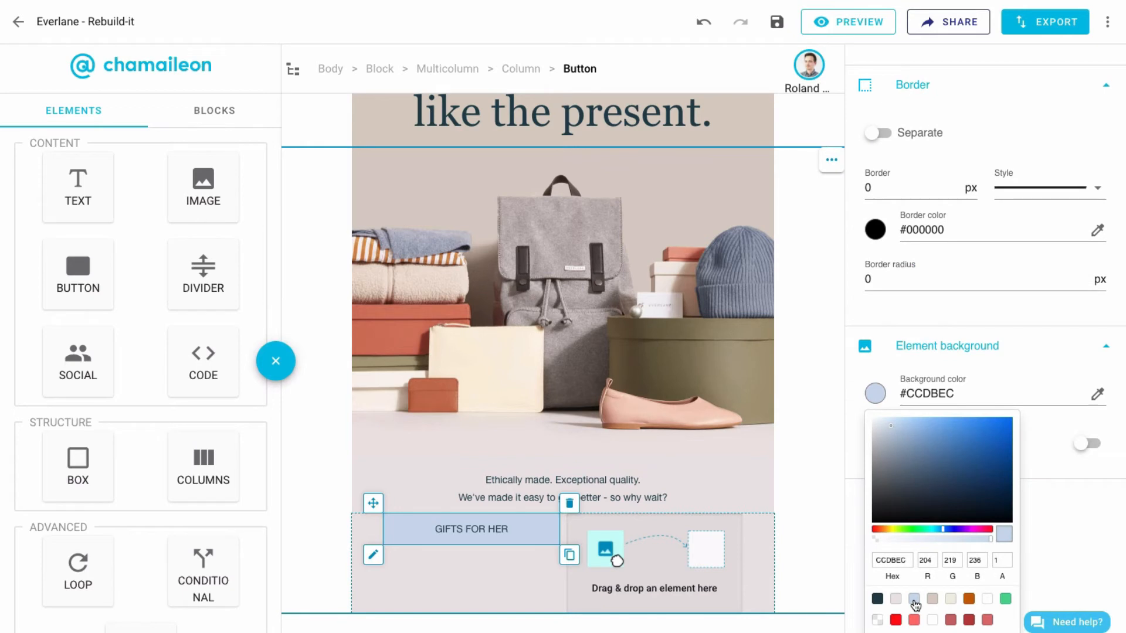
Make the "GIFTS FOR HER" button label bold.
{"action": "triple_click", "coordinate": [458, 528]}
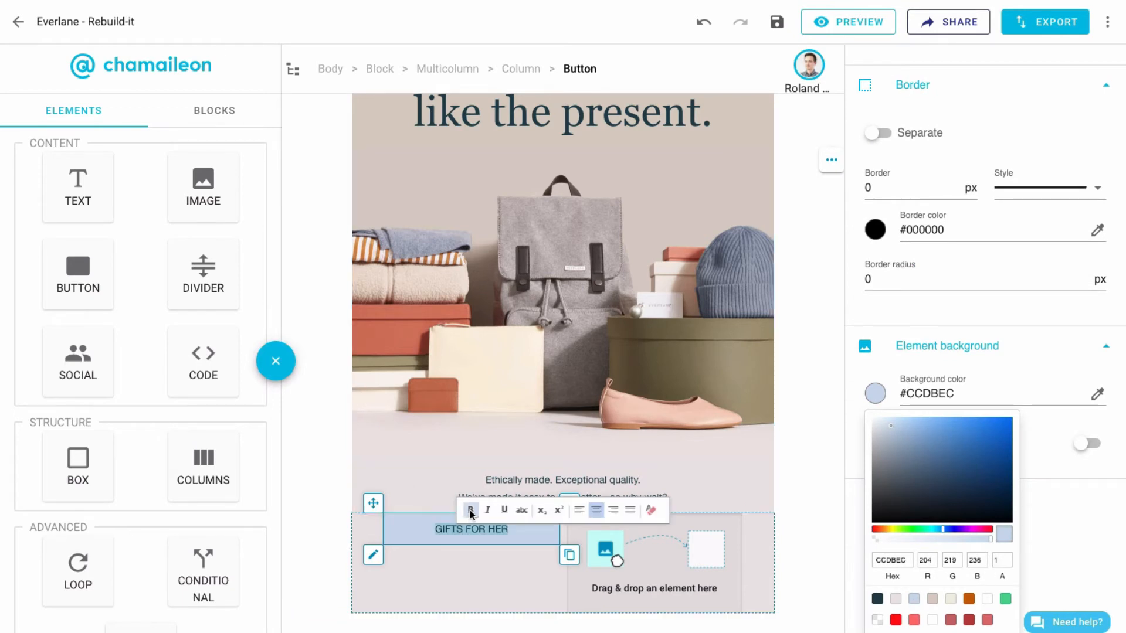
{"action": "left_click", "coordinate": [470, 510]}
{"action": "left_click", "coordinate": [495, 558]}
Set separate margins for the "GIFTS FOR HER" button, with 10 px at the top and 10 px at the bottom.
{"action": "scroll", "coordinate": [966, 474], "scroll_direction": "down", "scroll_amount": 5}
{"action": "scroll", "coordinate": [966, 474], "scroll_direction": "down", "scroll_amount": 3}
{"action": "left_click", "coordinate": [879, 203]}
{"action": "left_click", "coordinate": [876, 260]}
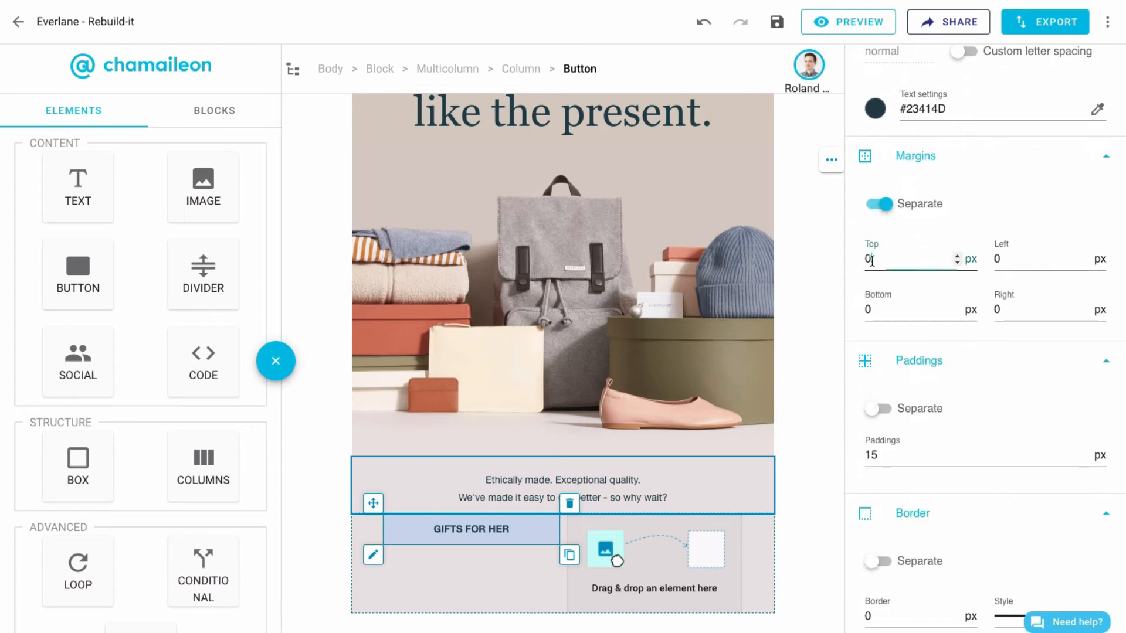
{"action": "type", "text": "10"}
{"action": "left_click", "coordinate": [864, 314]}
{"action": "type", "text": "10"}
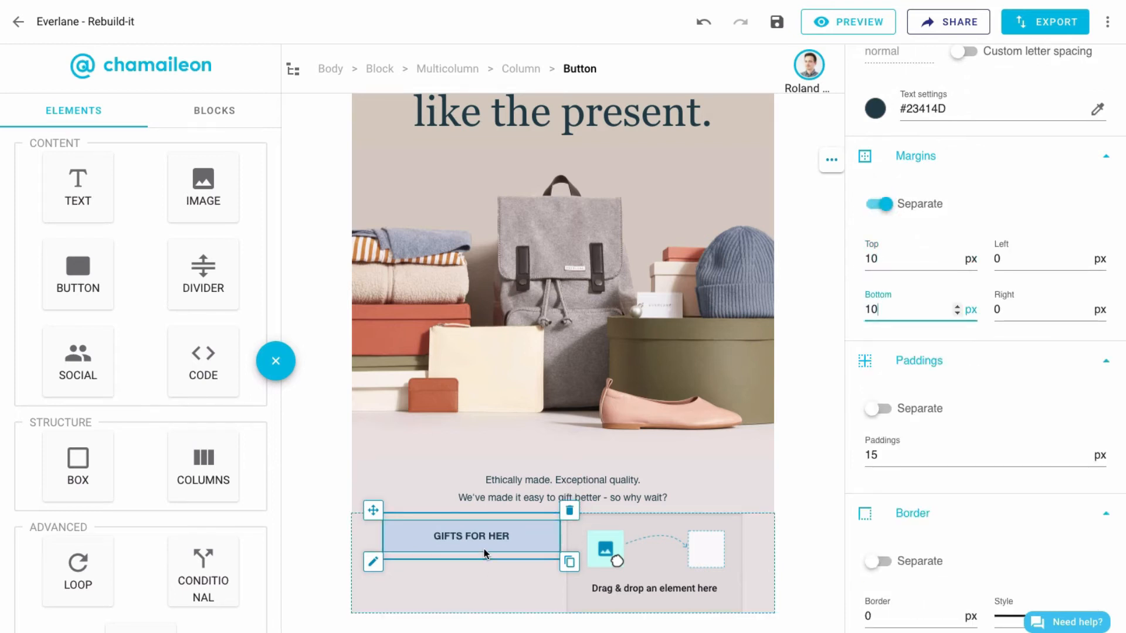
{"action": "left_click", "coordinate": [510, 538]}
{"action": "left_click", "coordinate": [536, 560]}
{"action": "left_click", "coordinate": [534, 546]}
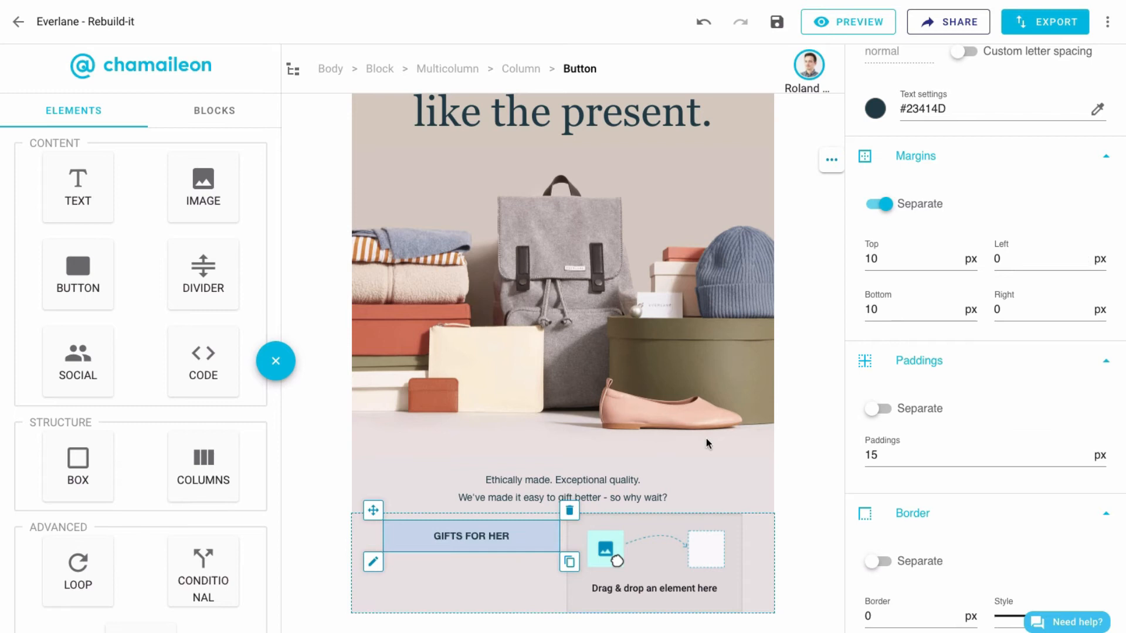
Turn off Fluid on Mobile for the "GIFTS FOR HER" button.
{"action": "scroll", "coordinate": [1027, 264], "scroll_direction": "up", "scroll_amount": 10}
{"action": "scroll", "coordinate": [1026, 265], "scroll_direction": "up", "scroll_amount": 1}
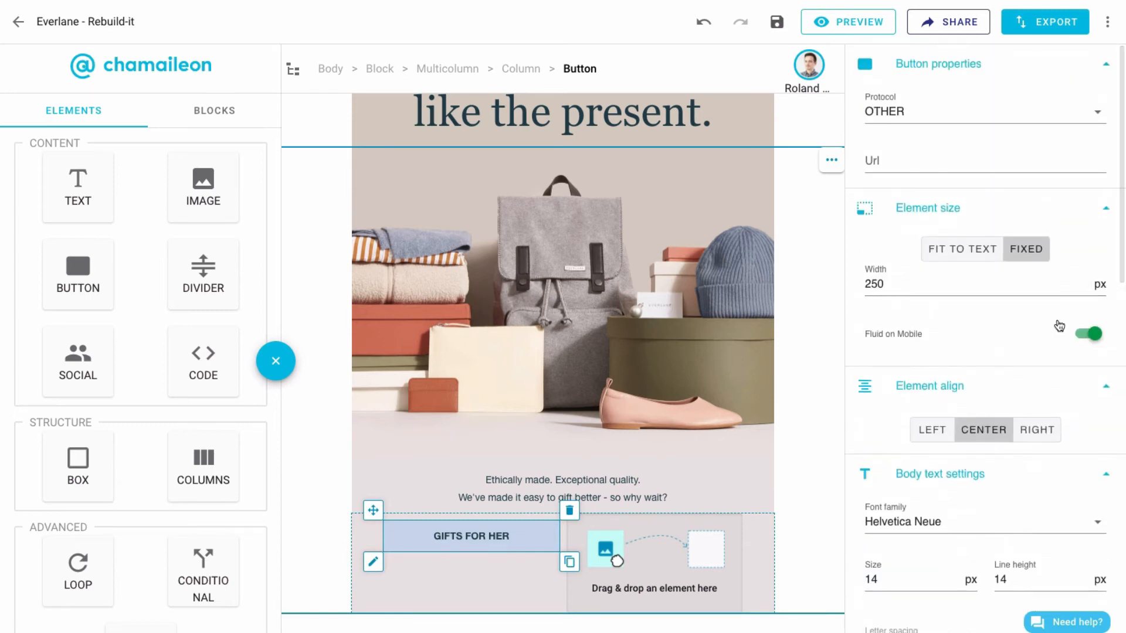
{"action": "left_click", "coordinate": [1086, 337]}
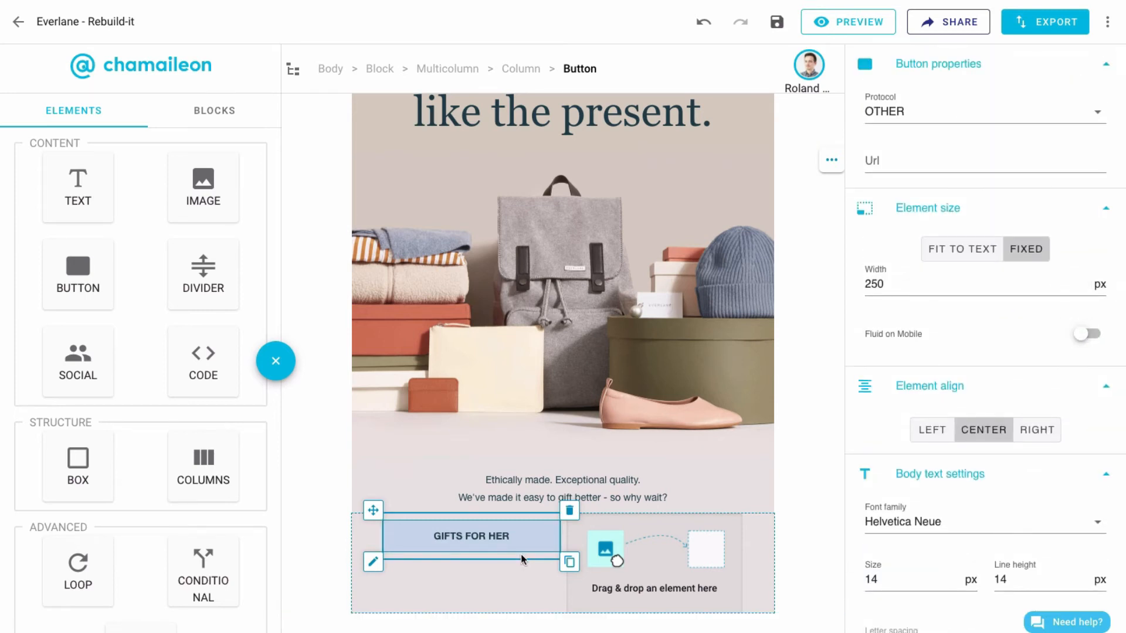
Duplicate the button, move the copy into the second column and relabel it "GIFTS FOR HIM".
{"action": "left_click", "coordinate": [569, 562]}
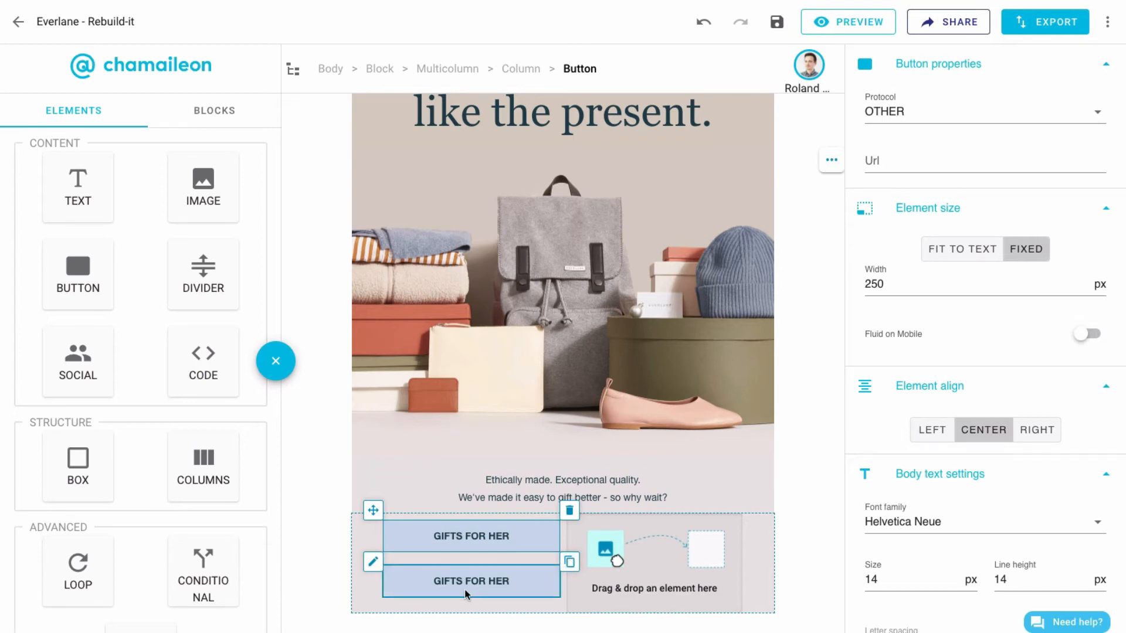
{"action": "left_click", "coordinate": [471, 583]}
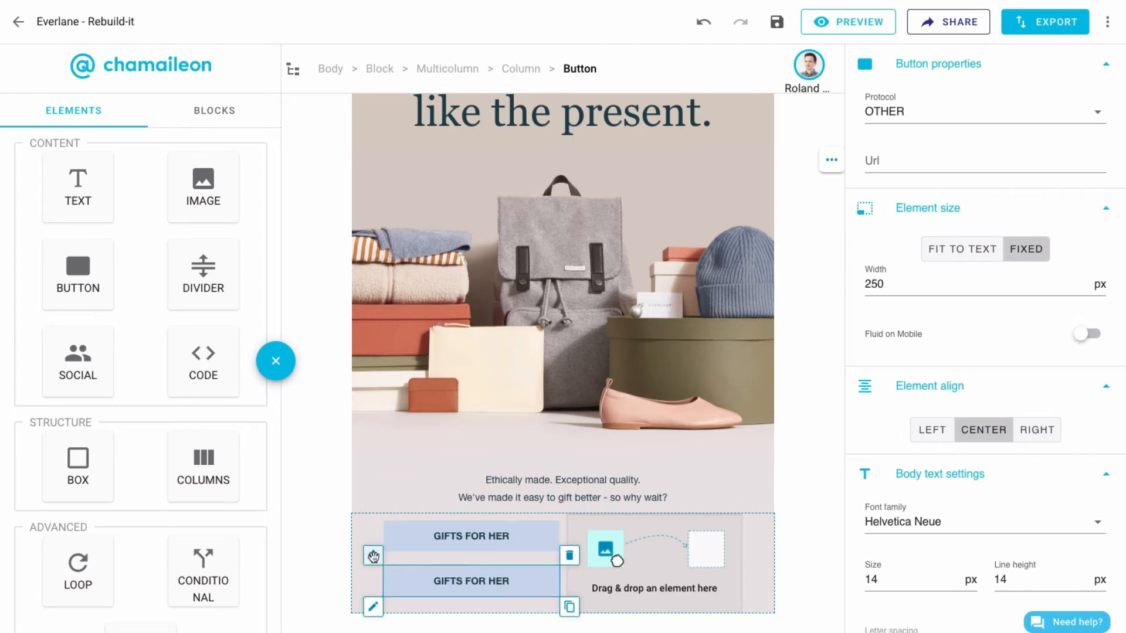
{"action": "left_click_drag", "start_coordinate": [413, 557], "coordinate": [663, 587]}
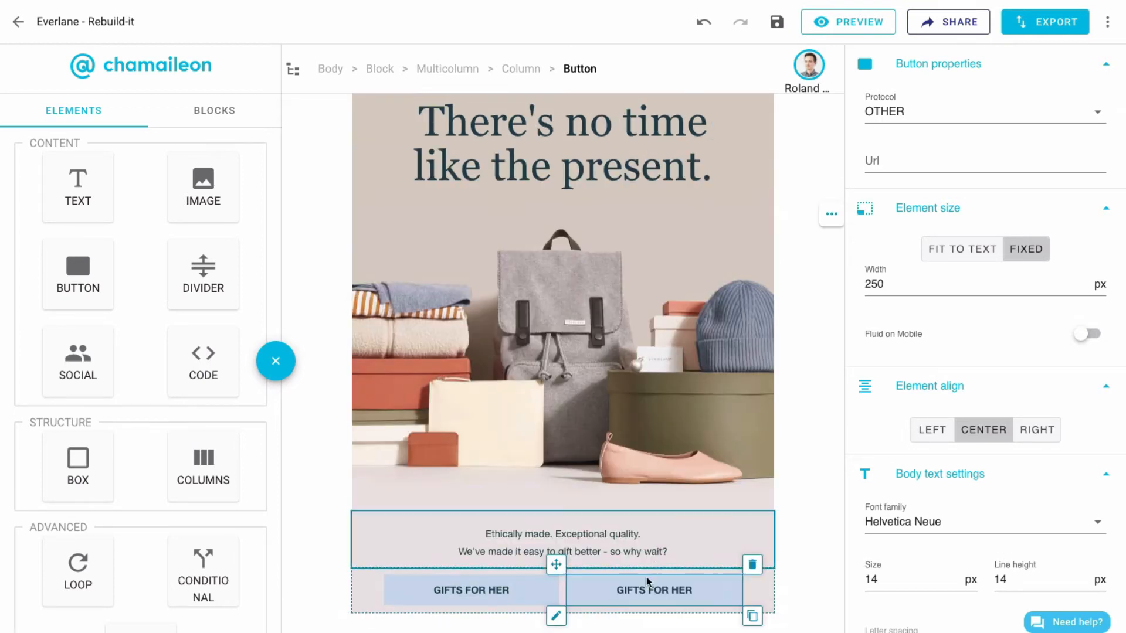
{"action": "double_click", "coordinate": [677, 591]}
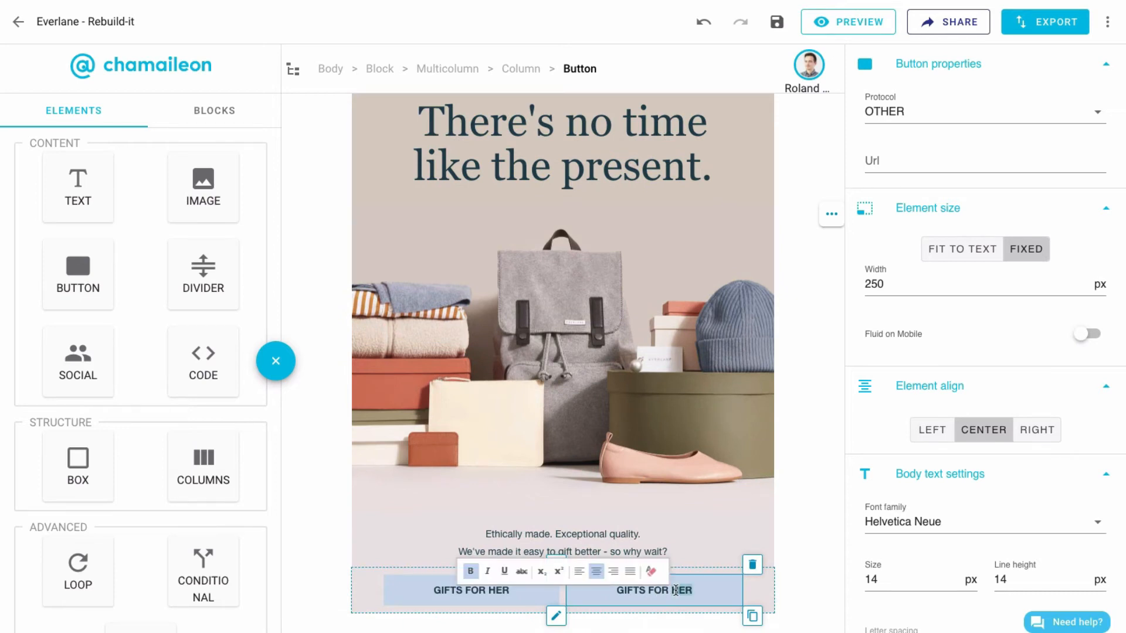
{"action": "type", "text": "H"}
{"action": "left_click", "coordinate": [785, 500]}
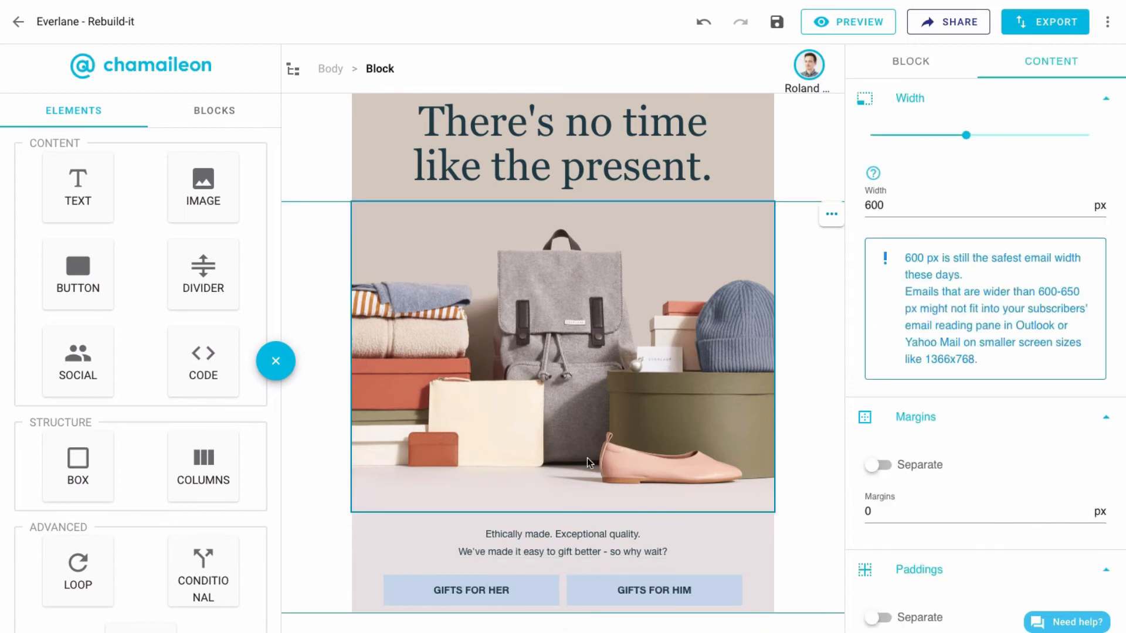
Duplicate the "Ethically made" text and move the copy into a new block below the two buttons.
{"action": "left_click", "coordinate": [580, 535]}
{"action": "left_click", "coordinate": [784, 579]}
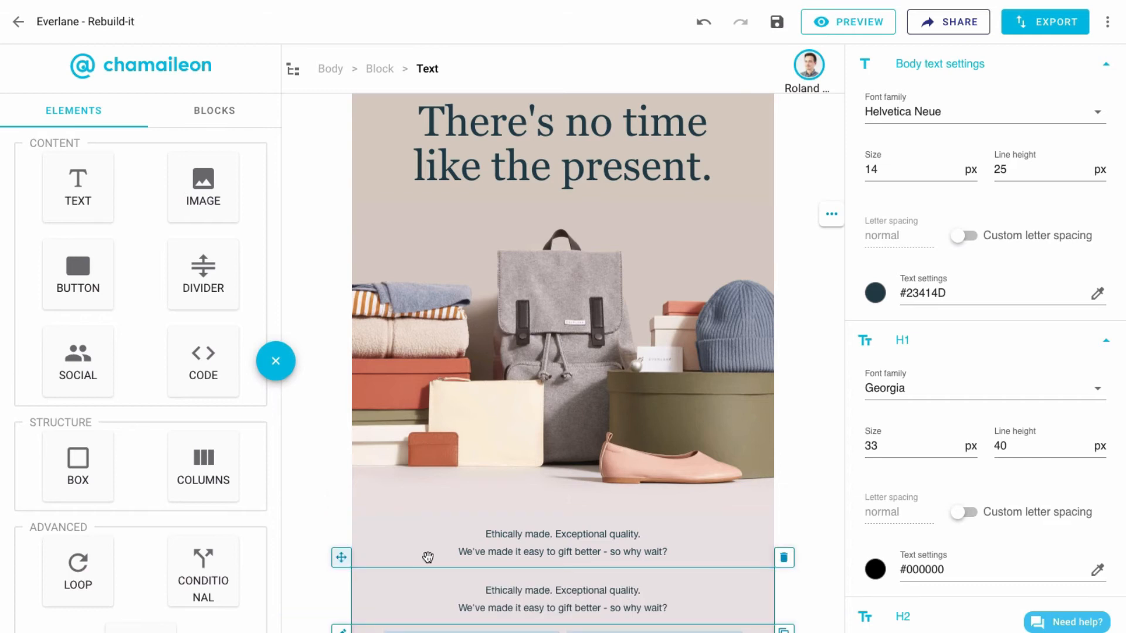
{"action": "scroll", "coordinate": [729, 614], "scroll_direction": "down", "scroll_amount": 1}
{"action": "left_click_drag", "start_coordinate": [729, 614], "coordinate": [730, 613]}
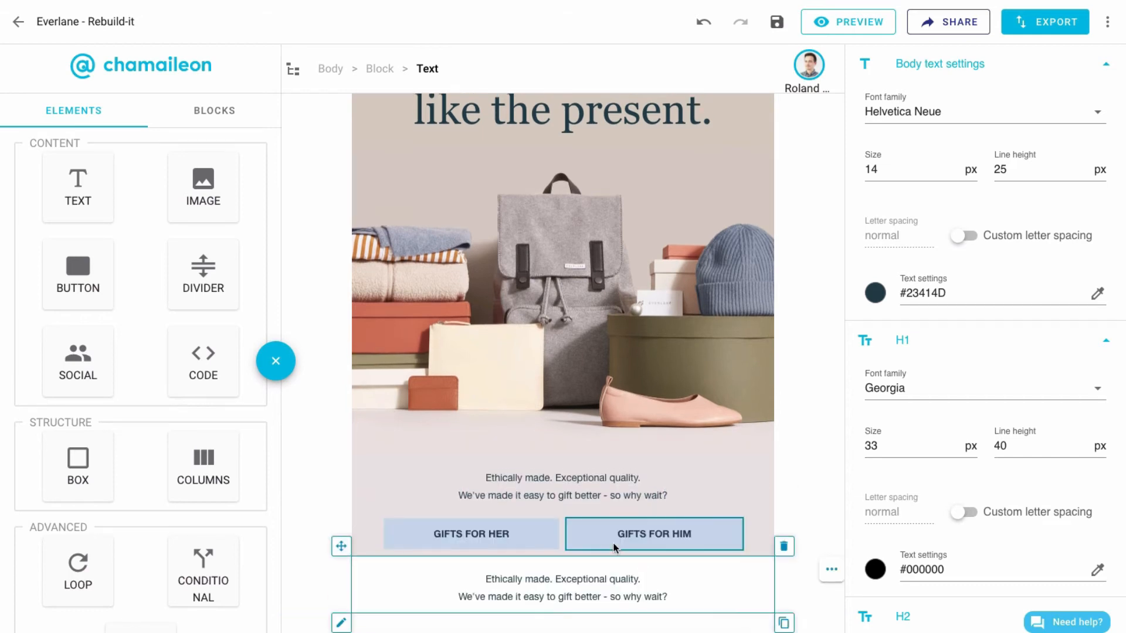
Replace the copied text below the buttons with "GIFTS UNDER $50" in bold.
{"action": "triple_click", "coordinate": [622, 579]}
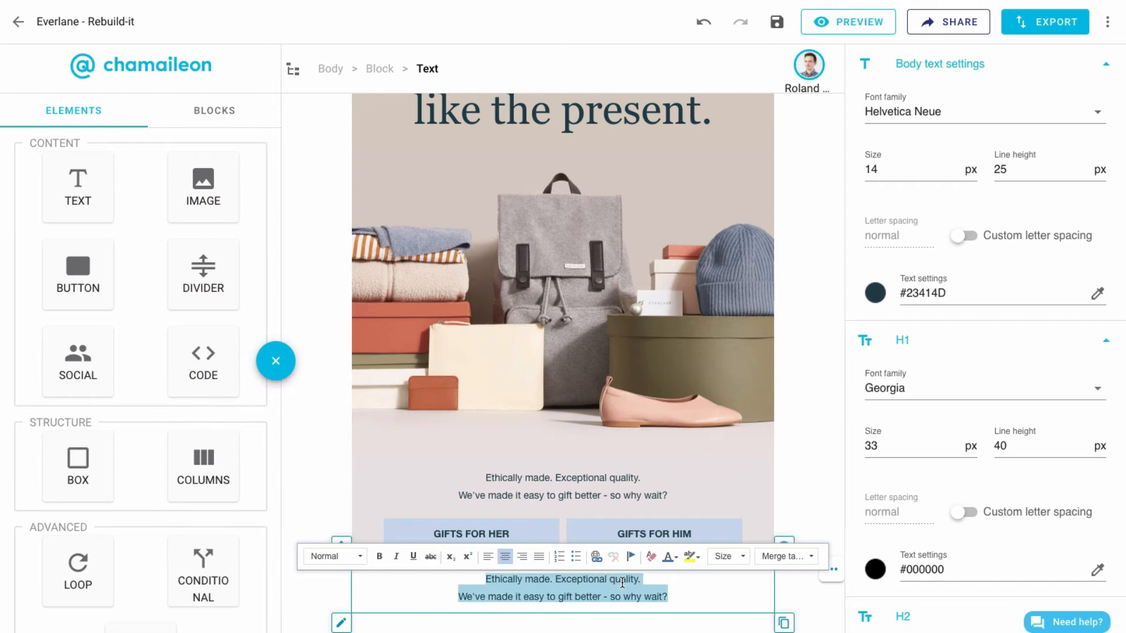
{"action": "type", "text": "GIFTS UNDER $50"}
{"action": "left_click_drag", "start_coordinate": [606, 596], "coordinate": [523, 597]}
{"action": "left_click", "coordinate": [379, 574]}
Set the "GIFTS UNDER $50" body text size to 18 px and adjust its line height.
{"action": "double_click", "coordinate": [871, 170]}
{"action": "type", "text": "18"}
{"action": "key", "text": "Tab"}
{"action": "type", "text": "2"}
{"action": "key", "text": "Return"}
Set the background color of the "GIFTS UNDER $50" block to #F1EEE3.
{"action": "scroll", "coordinate": [1025, 429], "scroll_direction": "down", "scroll_amount": 17}
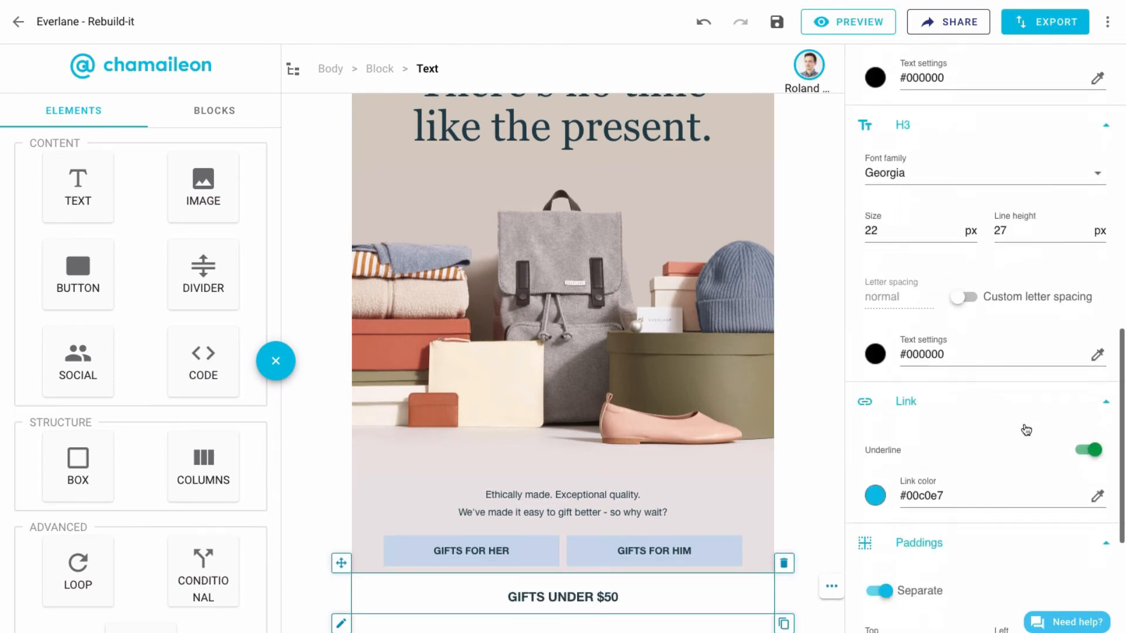
{"action": "left_click", "coordinate": [811, 595]}
{"action": "left_click", "coordinate": [875, 550]}
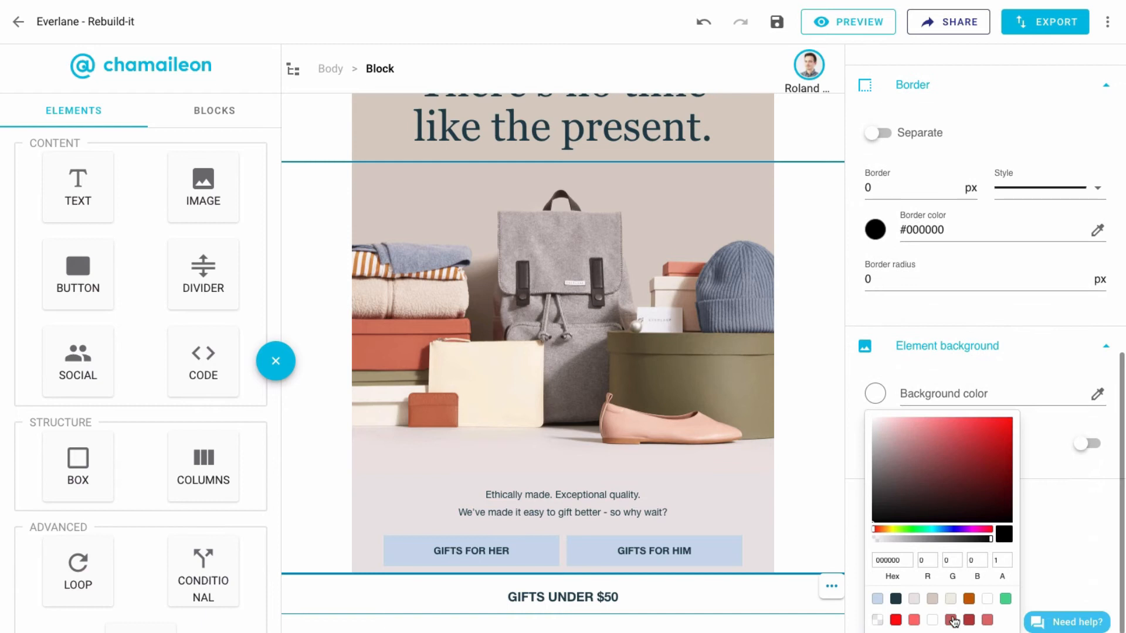
{"action": "left_click", "coordinate": [950, 598]}
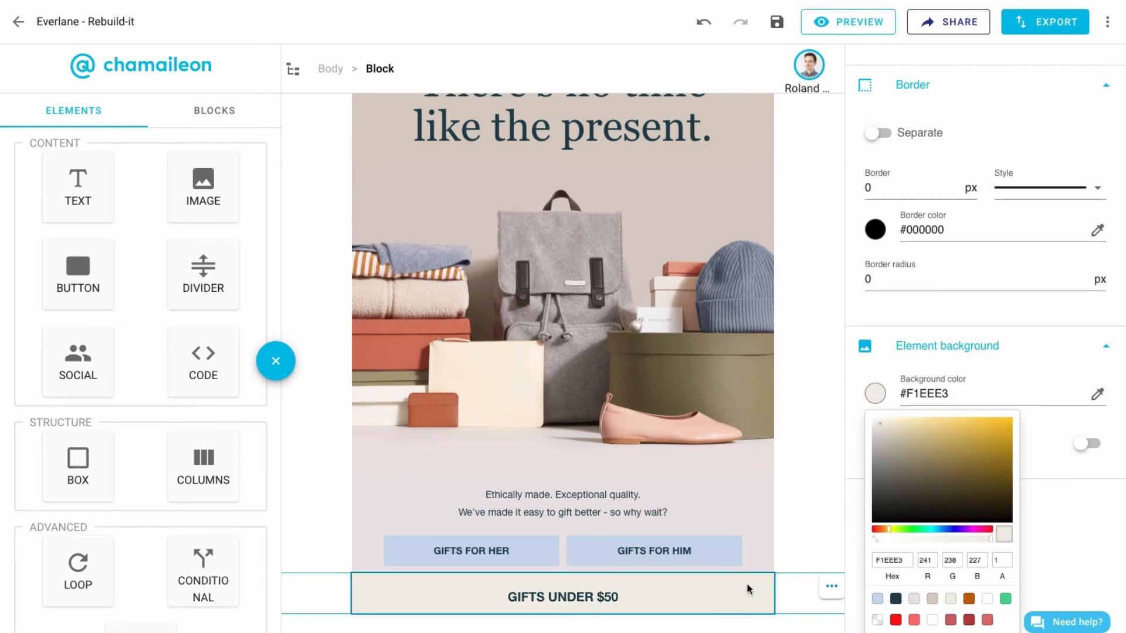
Insert the folded sweaters image 001a1b08_fc30-crop.jpg from the gallery below the "GIFTS UNDER $50" heading.
{"action": "left_click_drag", "start_coordinate": [203, 186], "coordinate": [577, 620]}
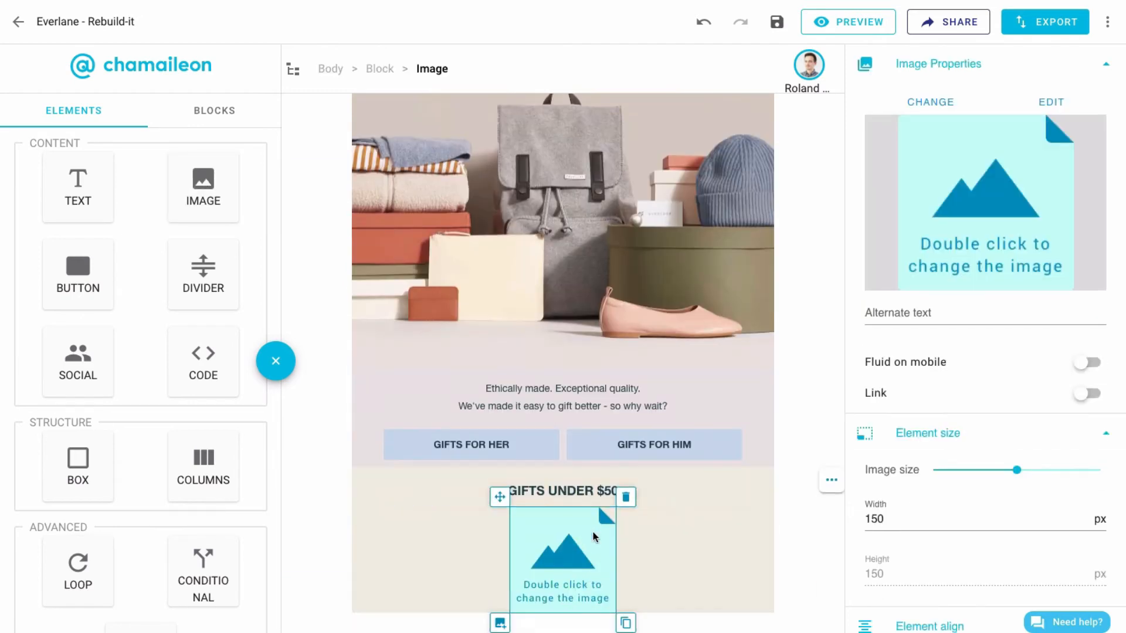
{"action": "double_click", "coordinate": [571, 536]}
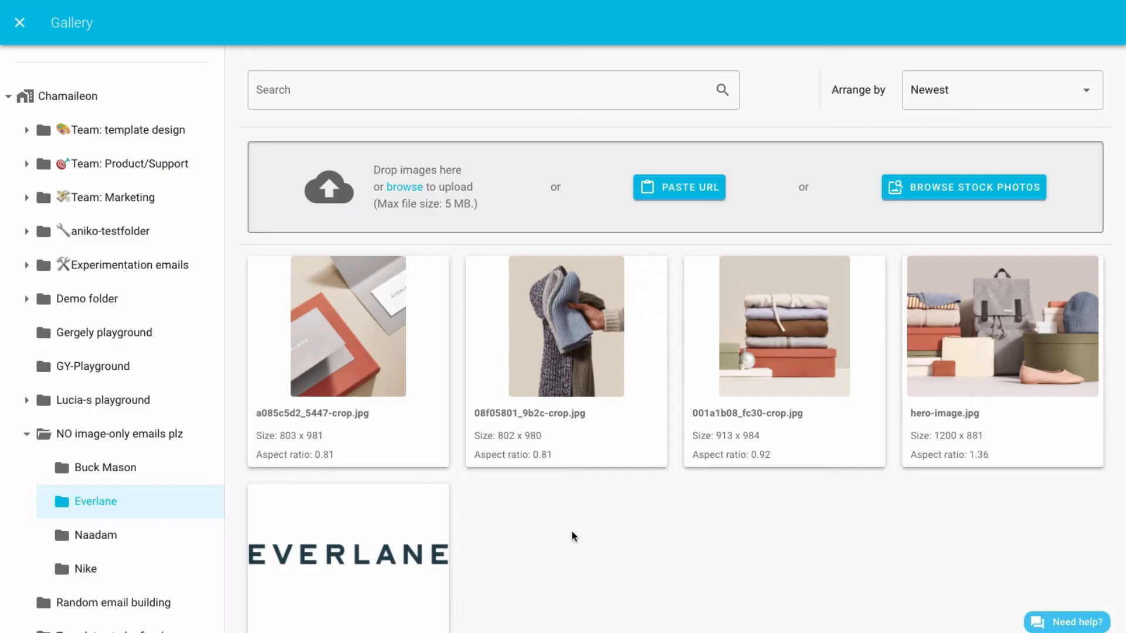
{"action": "mouse_move", "coordinate": [786, 329]}
{"action": "left_click", "coordinate": [765, 301]}
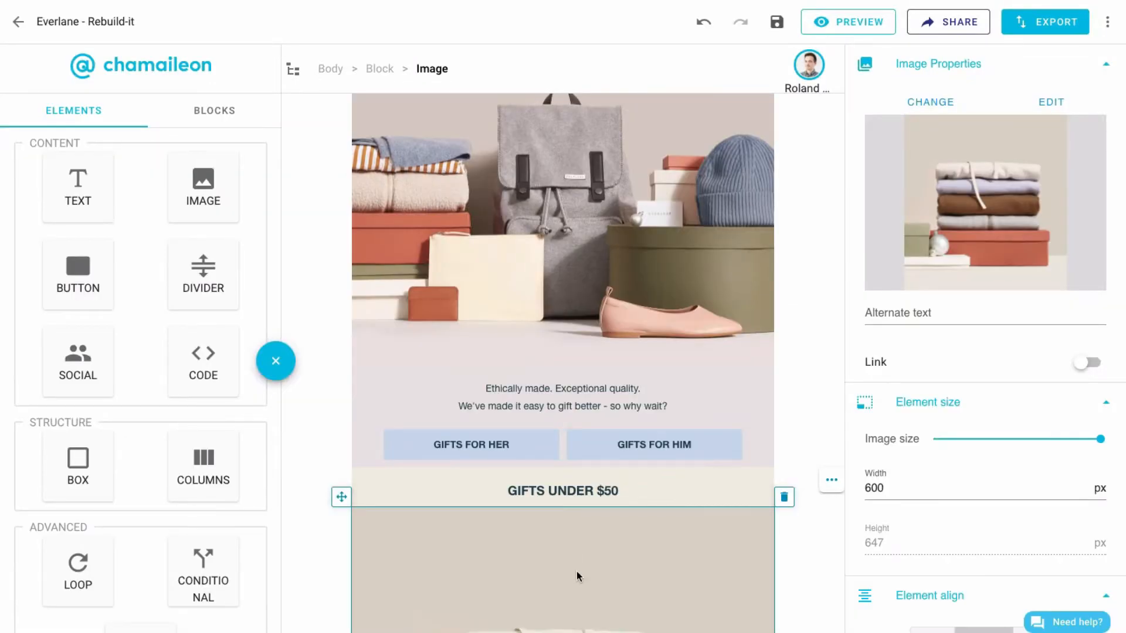
Set the sweaters image's width to 510 px and its paddings to 20 px.
{"action": "scroll", "coordinate": [576, 571], "scroll_direction": "down", "scroll_amount": 4}
{"action": "double_click", "coordinate": [871, 489]}
{"action": "type", "text": "510"}
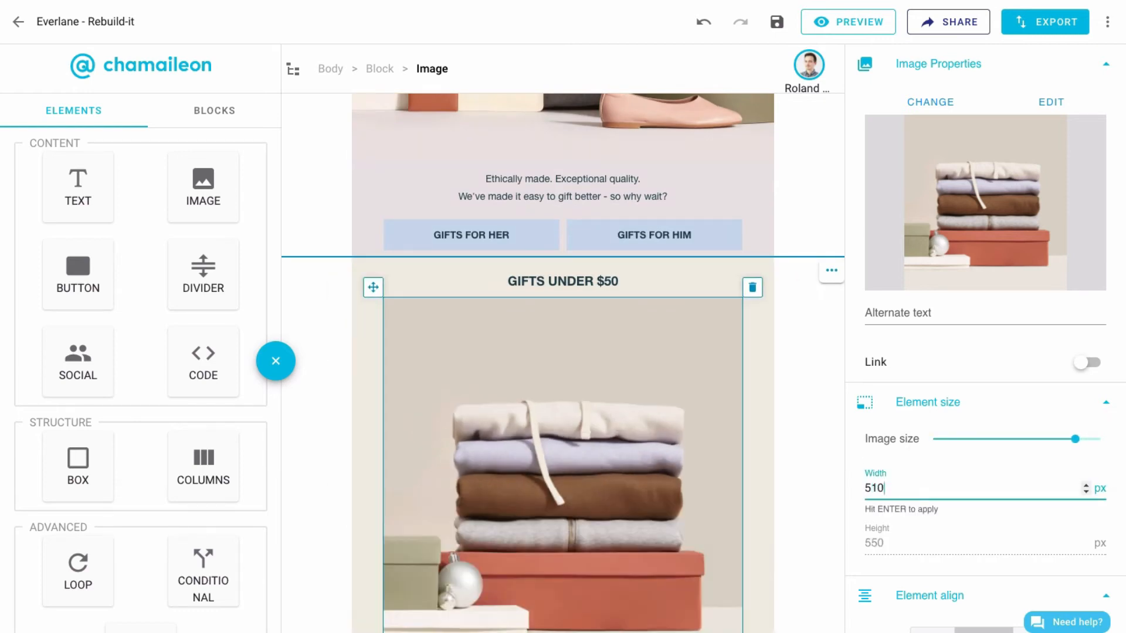
{"action": "scroll", "coordinate": [915, 545], "scroll_direction": "down", "scroll_amount": 4}
{"action": "type", "text": "20"}
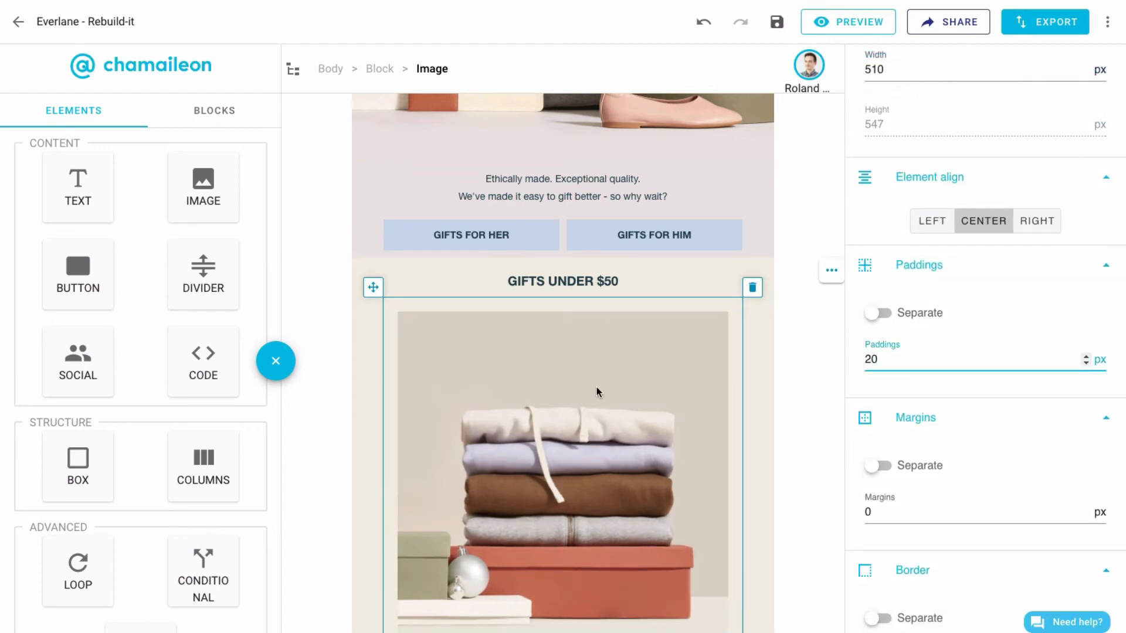
{"action": "scroll", "coordinate": [596, 390], "scroll_direction": "down", "scroll_amount": 1}
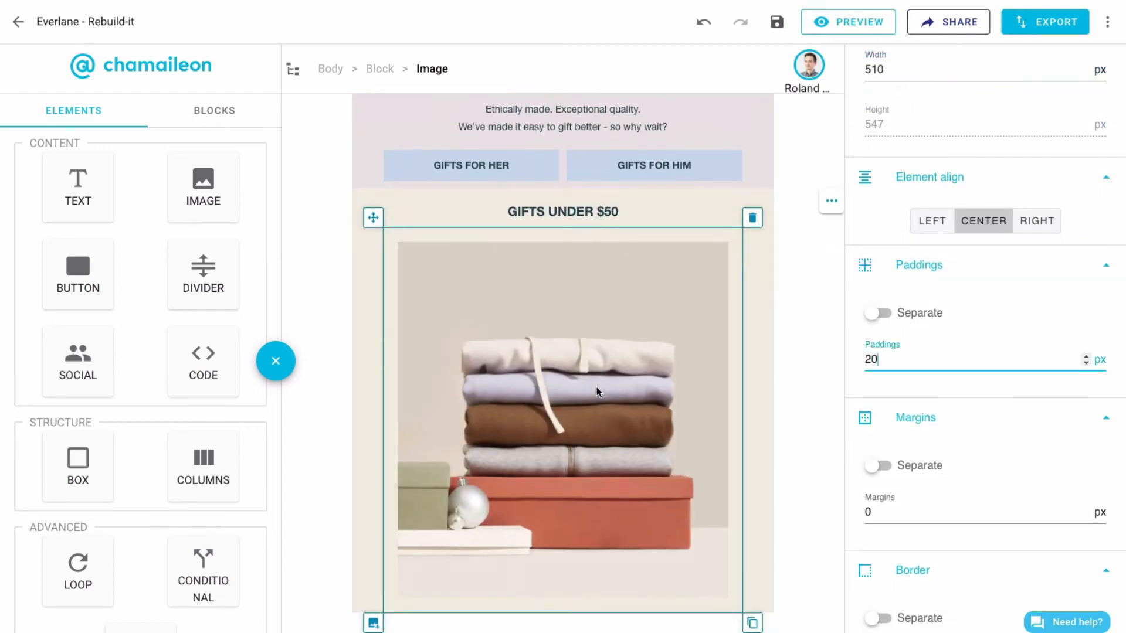
Give the "GIFTS UNDER $50" block separate paddings of 20 px top, 45 px left and 45 px right.
{"action": "left_click", "coordinate": [811, 302]}
{"action": "scroll", "coordinate": [962, 312], "scroll_direction": "up", "scroll_amount": 1}
{"action": "left_click", "coordinate": [874, 267]}
{"action": "left_click", "coordinate": [860, 327]}
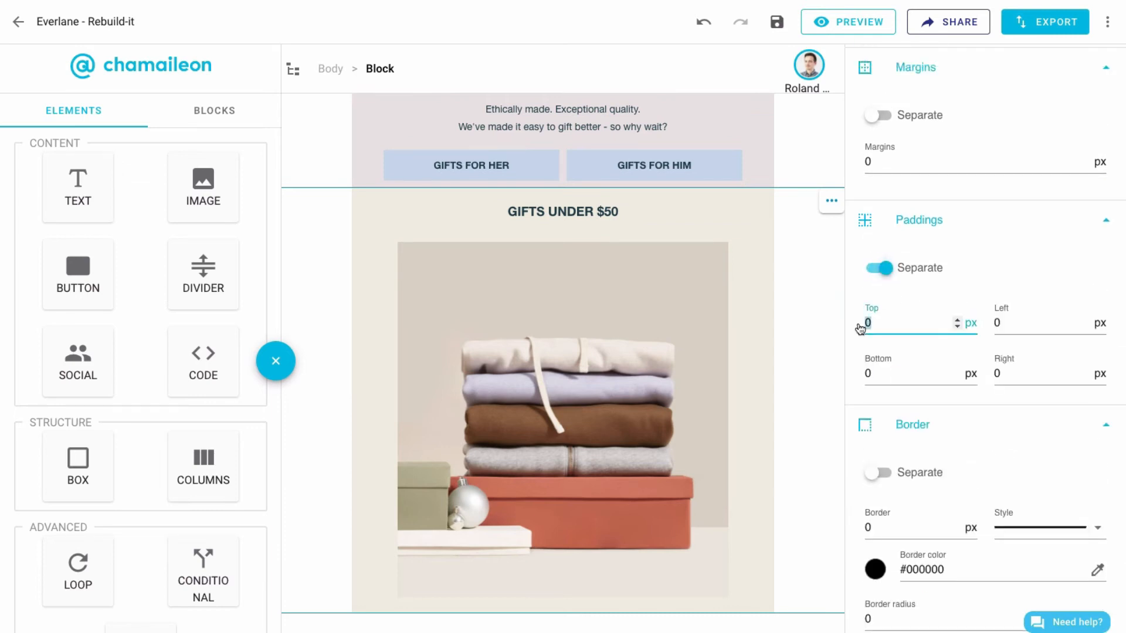
{"action": "type", "text": "20"}
{"action": "left_click_drag", "start_coordinate": [1005, 324], "coordinate": [989, 326]}
{"action": "type", "text": "45"}
{"action": "left_click_drag", "start_coordinate": [1005, 375], "coordinate": [989, 376]}
{"action": "type", "text": "45"}
{"action": "scroll", "coordinate": [901, 383], "scroll_direction": "down", "scroll_amount": 3}
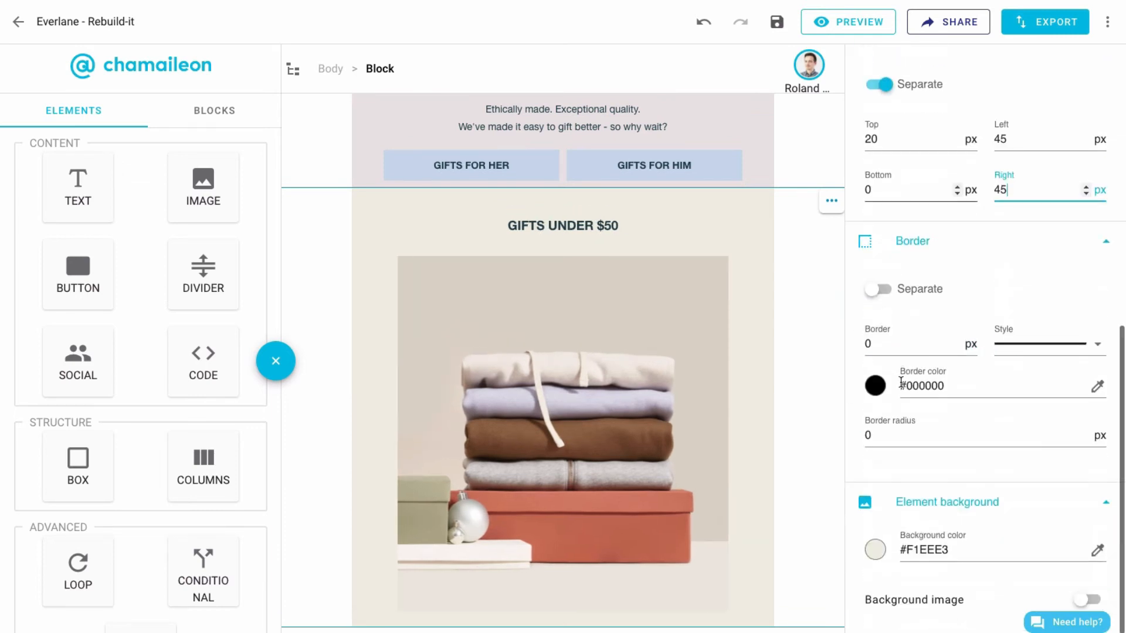
Insert a columns element below the sweaters image and add a third column to it.
{"action": "left_click_drag", "start_coordinate": [203, 466], "coordinate": [555, 570]}
{"action": "left_click", "coordinate": [930, 210]}
{"action": "left_click", "coordinate": [977, 163]}
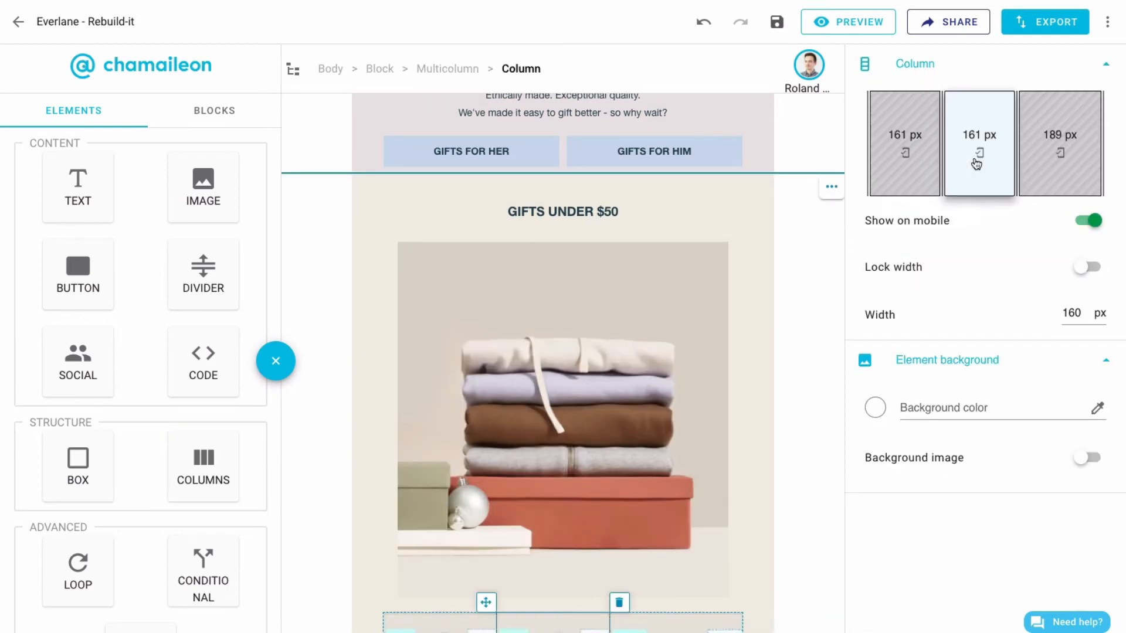
Set the first column's width to 153 px, hide the column on mobile and lock its width.
{"action": "left_click", "coordinate": [913, 162]}
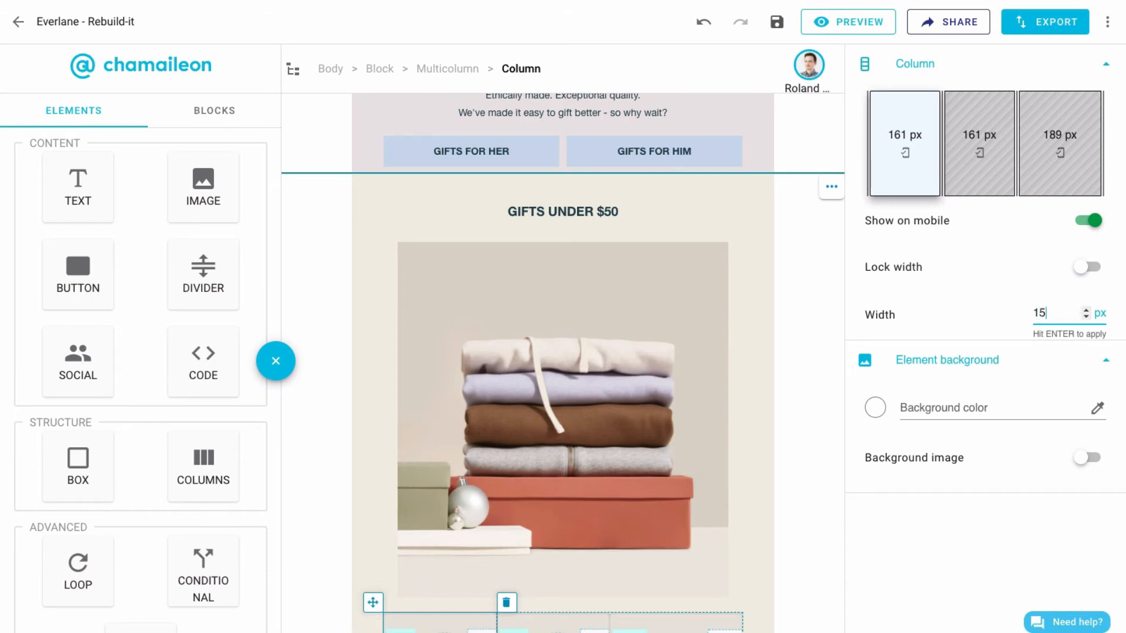
{"action": "type", "text": "153"}
{"action": "key", "text": "Return"}
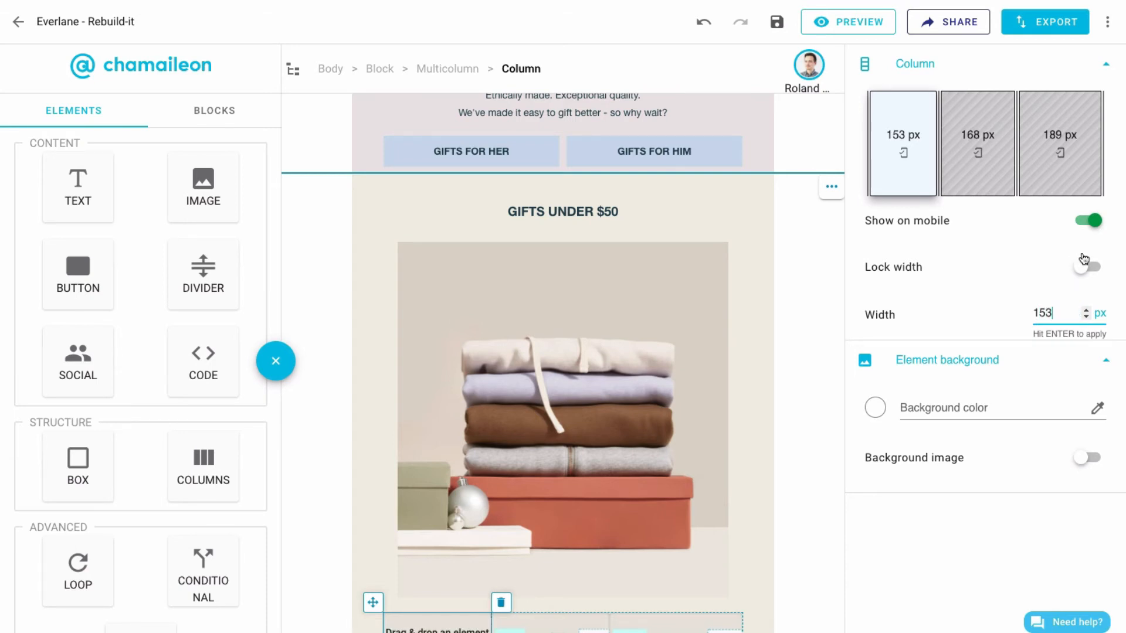
{"action": "left_click", "coordinate": [1082, 223]}
{"action": "left_click", "coordinate": [1081, 265]}
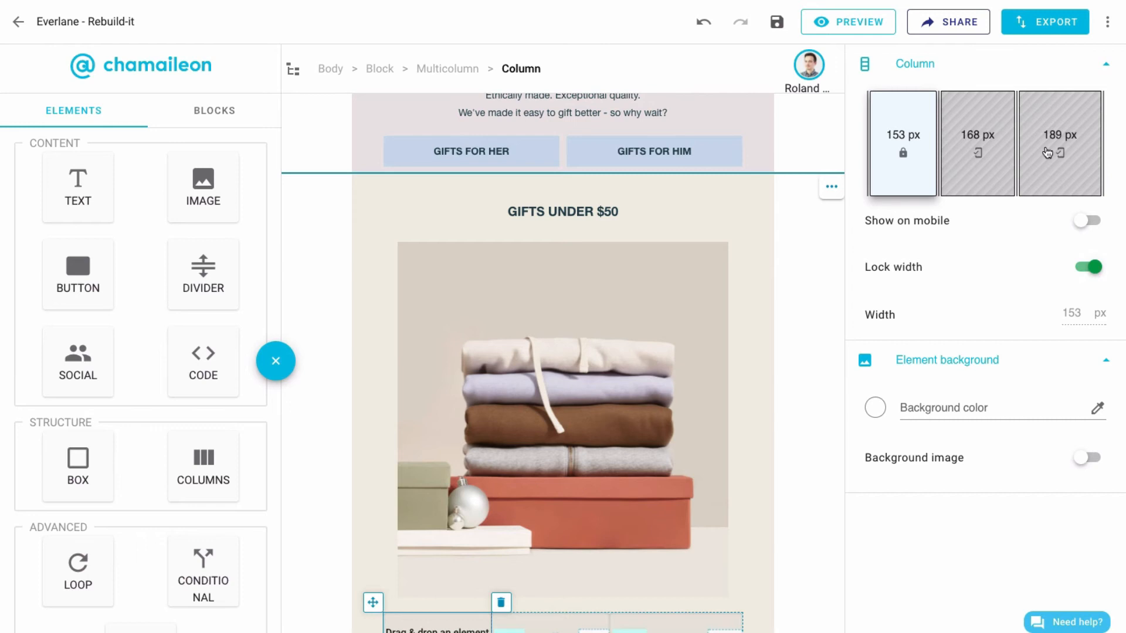
Match the third column's width to the first column, lock it and hide the column on mobile.
{"action": "left_click", "coordinate": [1047, 154]}
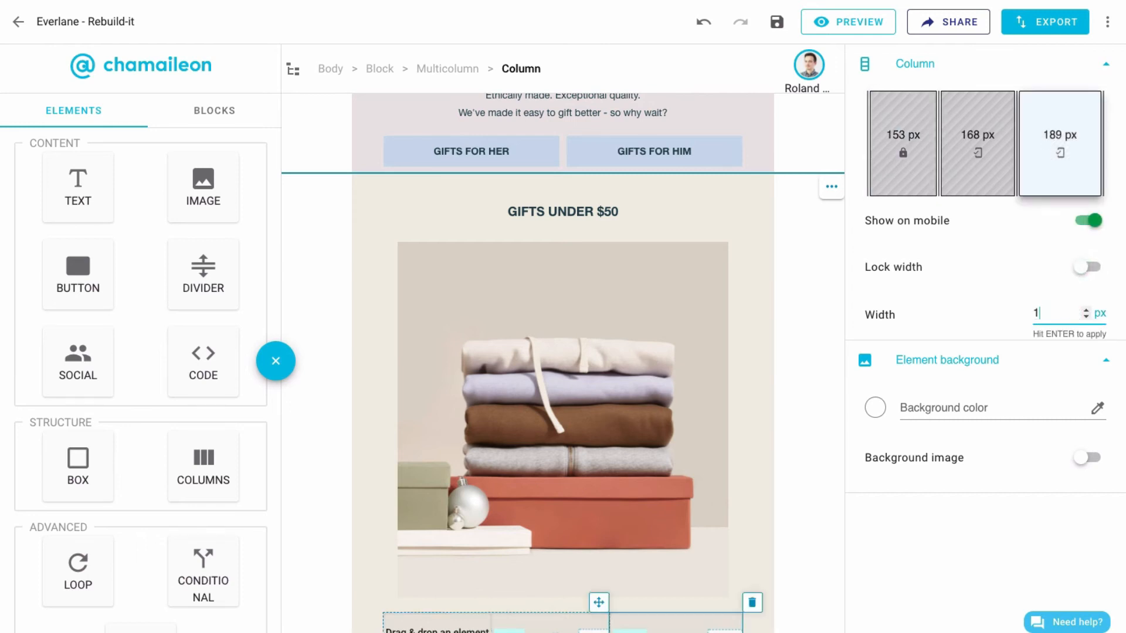
{"action": "left_click", "coordinate": [1093, 270]}
{"action": "left_click", "coordinate": [1089, 221]}
Place a transparent divider in the first column and put a copy of it in the third column.
{"action": "scroll", "coordinate": [287, 397], "scroll_direction": "down", "scroll_amount": 2}
{"action": "left_click_drag", "start_coordinate": [203, 273], "coordinate": [437, 531]}
{"action": "left_click", "coordinate": [1086, 264]}
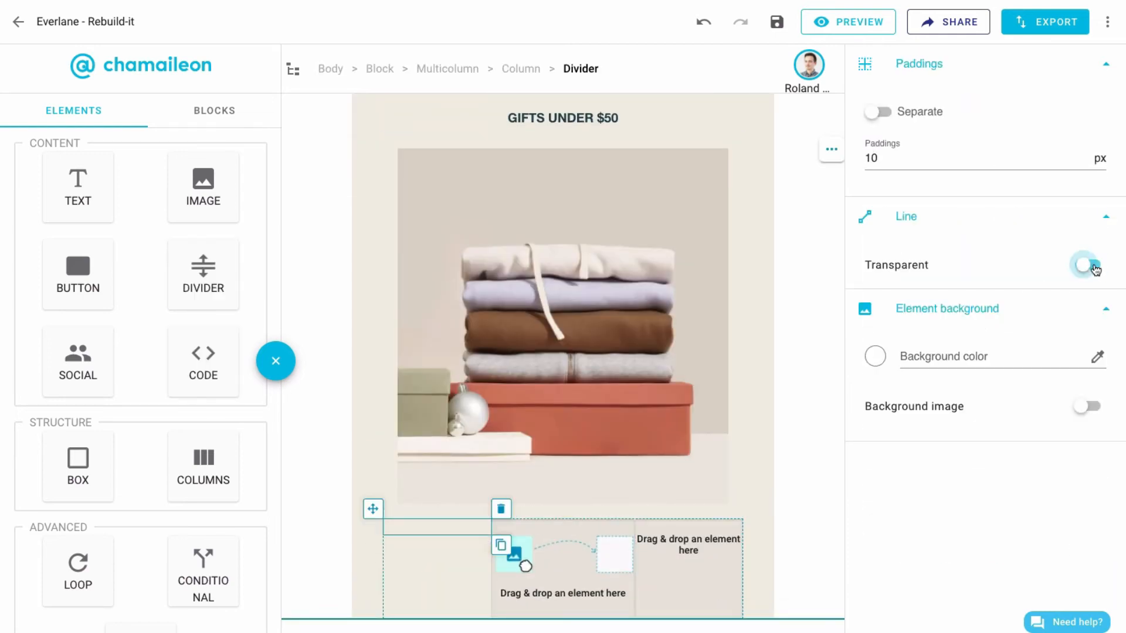
{"action": "left_click_drag", "start_coordinate": [373, 508], "coordinate": [689, 537]}
Duplicate the "Ethically made" text and move the copy into the middle column below the sweaters image.
{"action": "scroll", "coordinate": [565, 255], "scroll_direction": "up", "scroll_amount": 5}
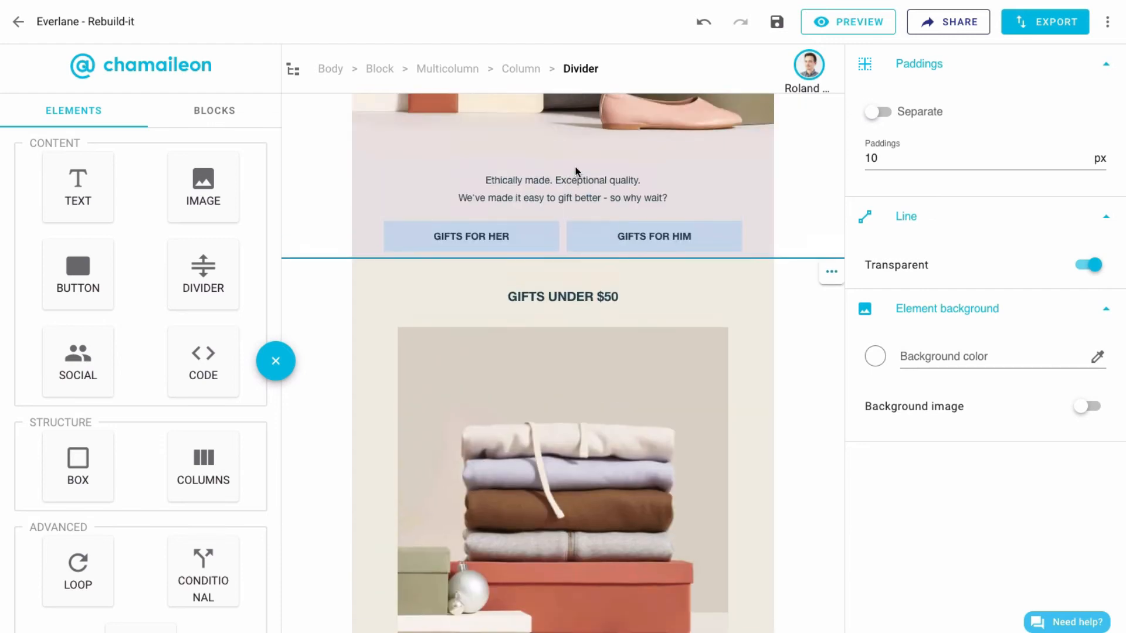
{"action": "left_click", "coordinate": [577, 179]}
{"action": "left_click", "coordinate": [784, 225]}
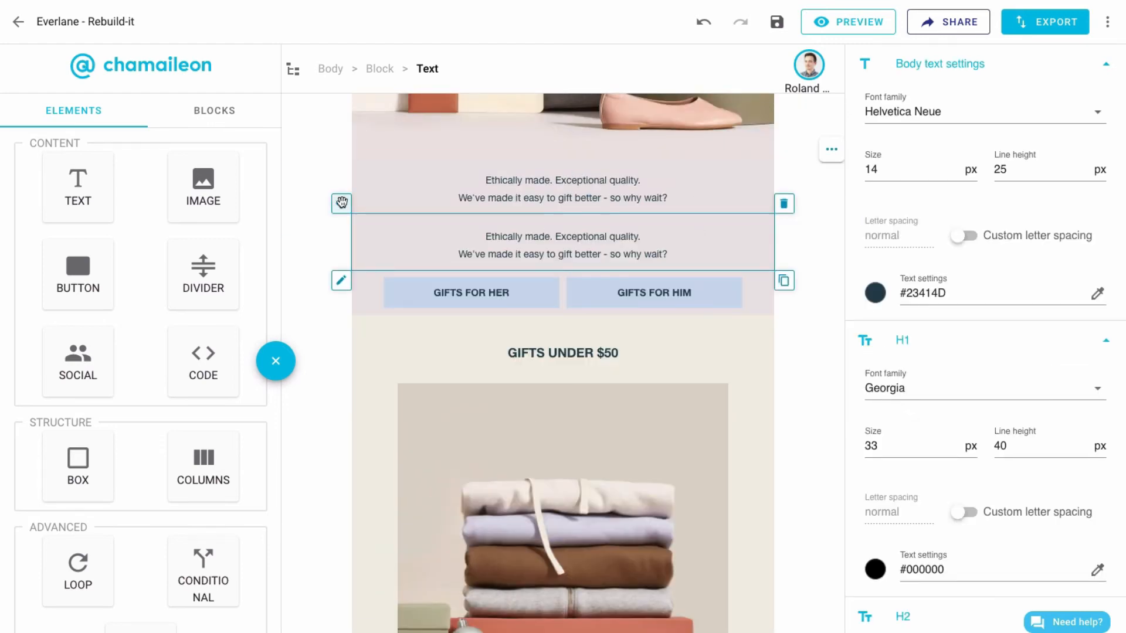
{"action": "left_click_drag", "start_coordinate": [547, 630], "coordinate": [555, 580]}
Replace the middle column's text with "Super-soft basics and luxe layers that won't break the bank." and reduce its line height.
{"action": "left_click", "coordinate": [555, 580]}
{"action": "key", "text": "ctrl+a"}
{"action": "type", "text": "Super-soft basics and luxe layers that won't break the bank."}
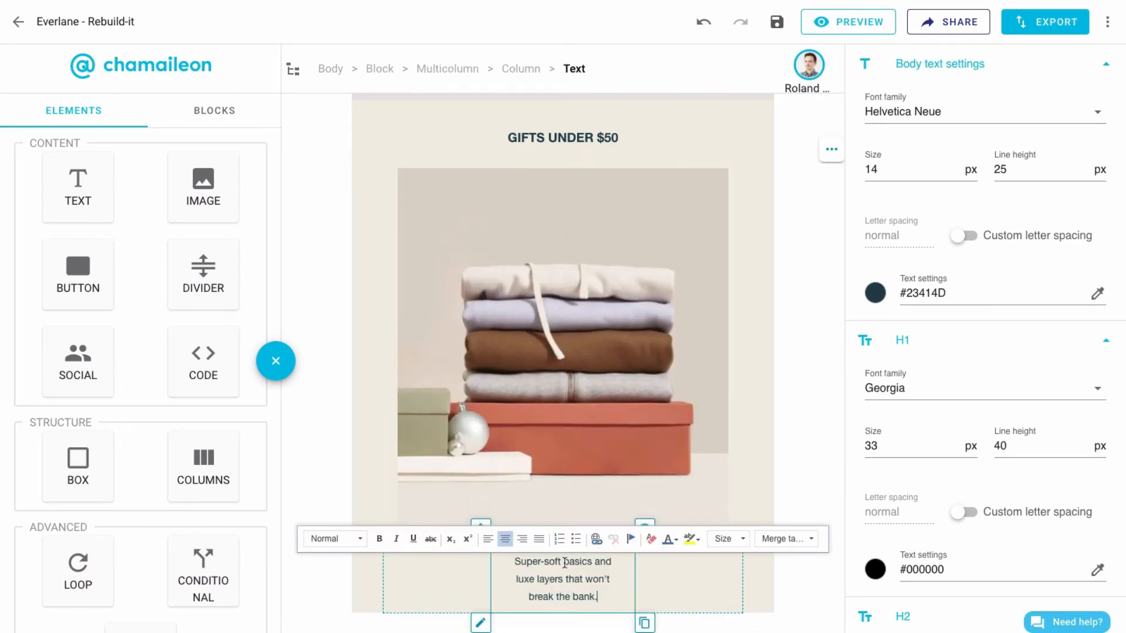
{"action": "key", "text": "Escape"}
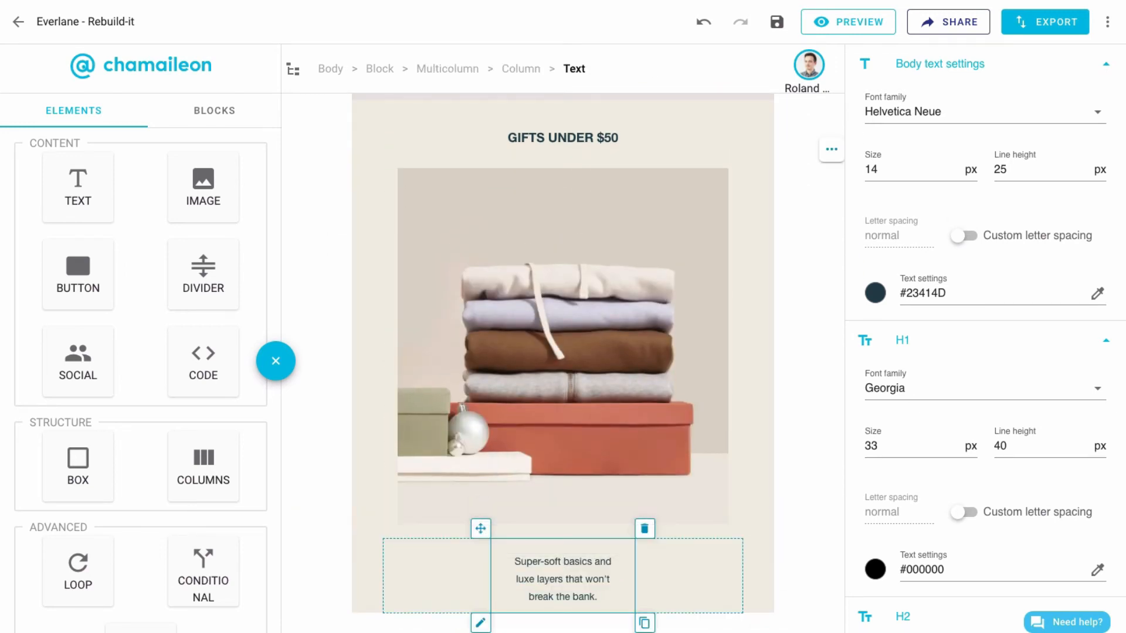
{"action": "double_click", "coordinate": [999, 171]}
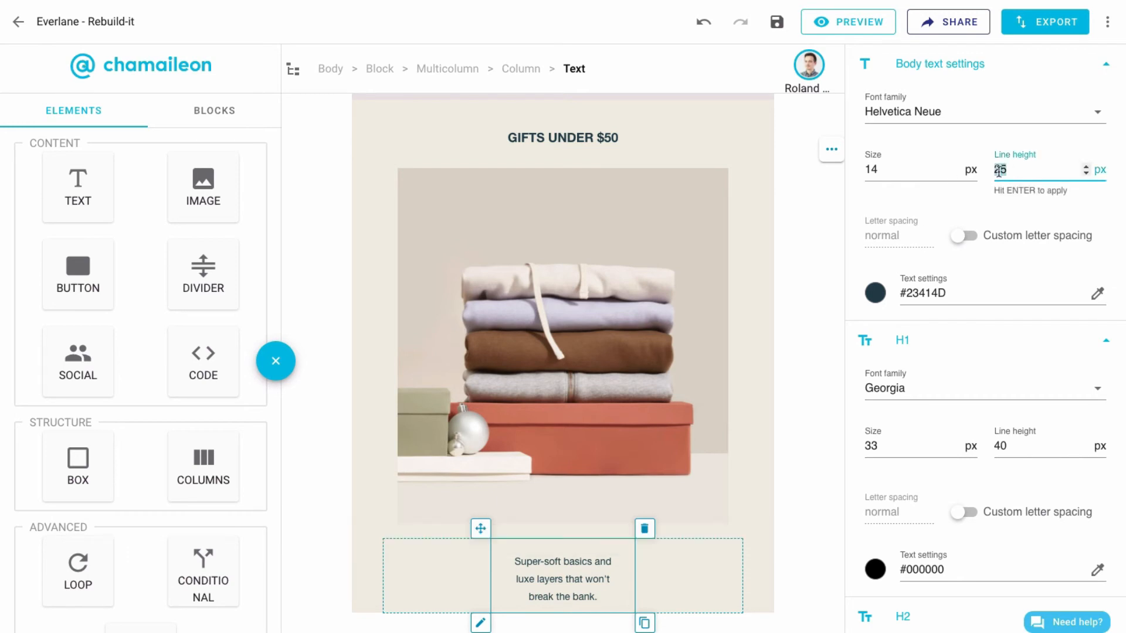
{"action": "key", "text": "Return"}
Duplicate the columns element holding the two gift buttons and move the copy below the "Super-soft basics" text.
{"action": "scroll", "coordinate": [563, 516], "scroll_direction": "up", "scroll_amount": 1}
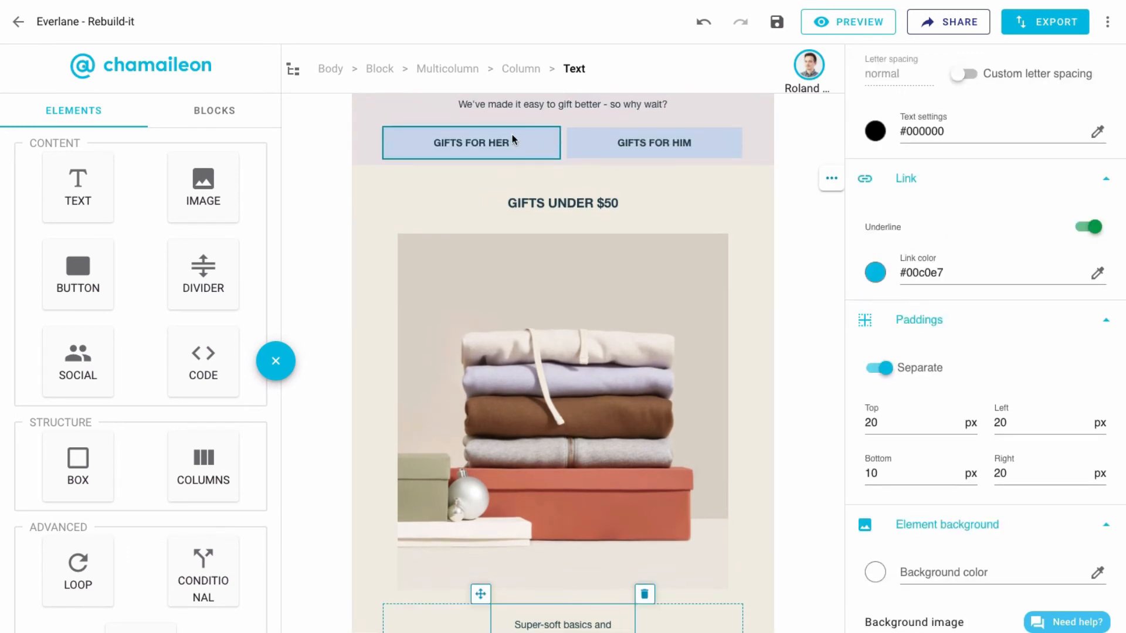
{"action": "left_click", "coordinate": [507, 136]}
{"action": "left_click", "coordinate": [449, 69]}
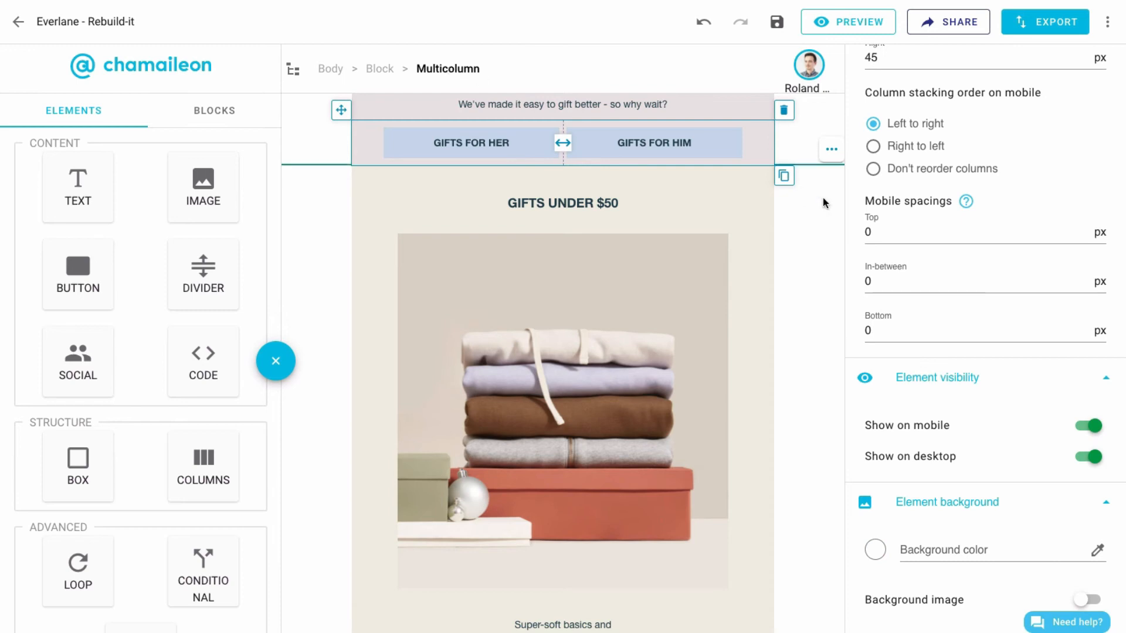
{"action": "left_click", "coordinate": [782, 176]}
{"action": "left_click_drag", "start_coordinate": [341, 108], "coordinate": [555, 614]}
Set the copied button columns' left and right desktop spacings to 0 px.
{"action": "scroll", "coordinate": [919, 262], "scroll_direction": "up", "scroll_amount": 2}
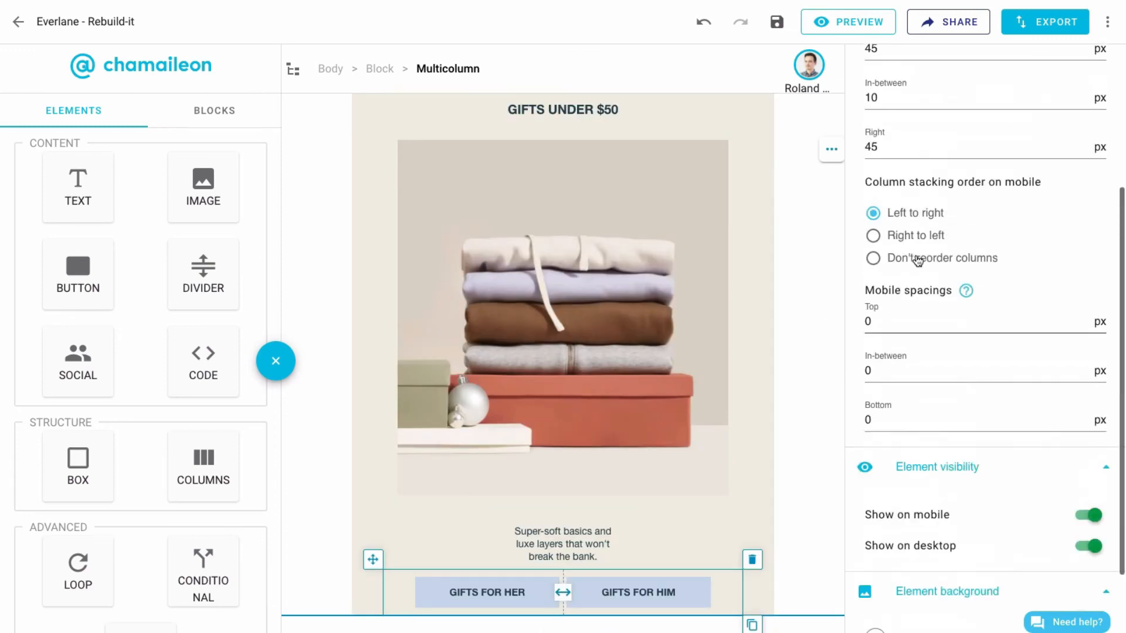
{"action": "scroll", "coordinate": [878, 153], "scroll_direction": "up", "scroll_amount": 2}
{"action": "double_click", "coordinate": [878, 150]}
{"action": "type", "text": "0"}
{"action": "double_click", "coordinate": [873, 244]}
{"action": "type", "text": "0"}
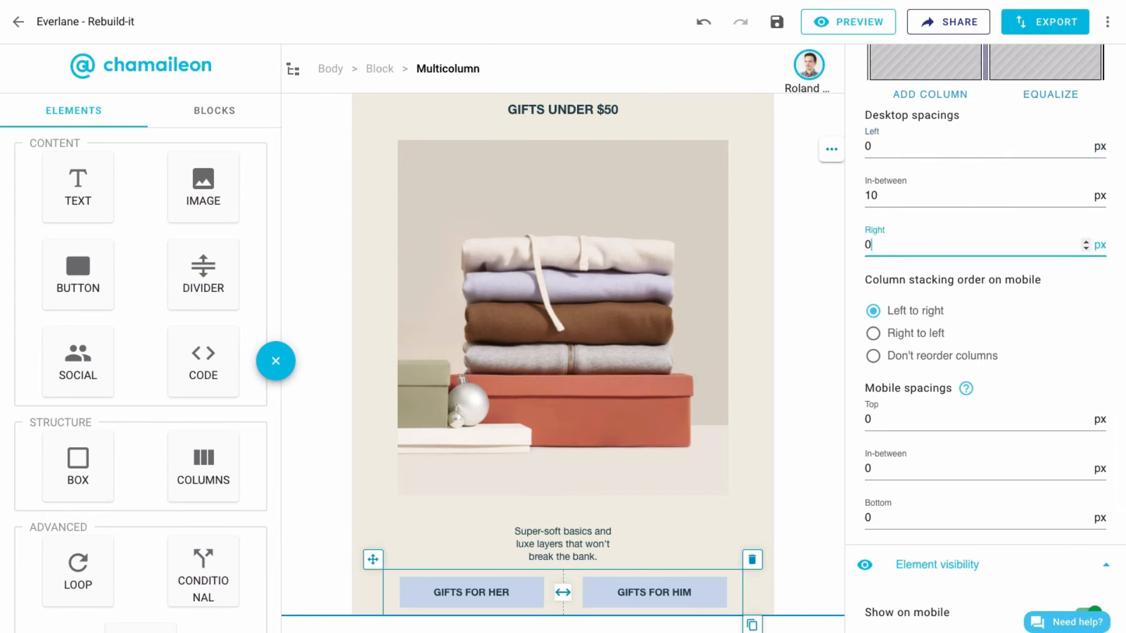
Set the width of the copied "GIFTS FOR HER" and "GIFTS FOR HIM" buttons to 250 px each.
{"action": "left_click", "coordinate": [485, 597]}
{"action": "left_click", "coordinate": [874, 169]}
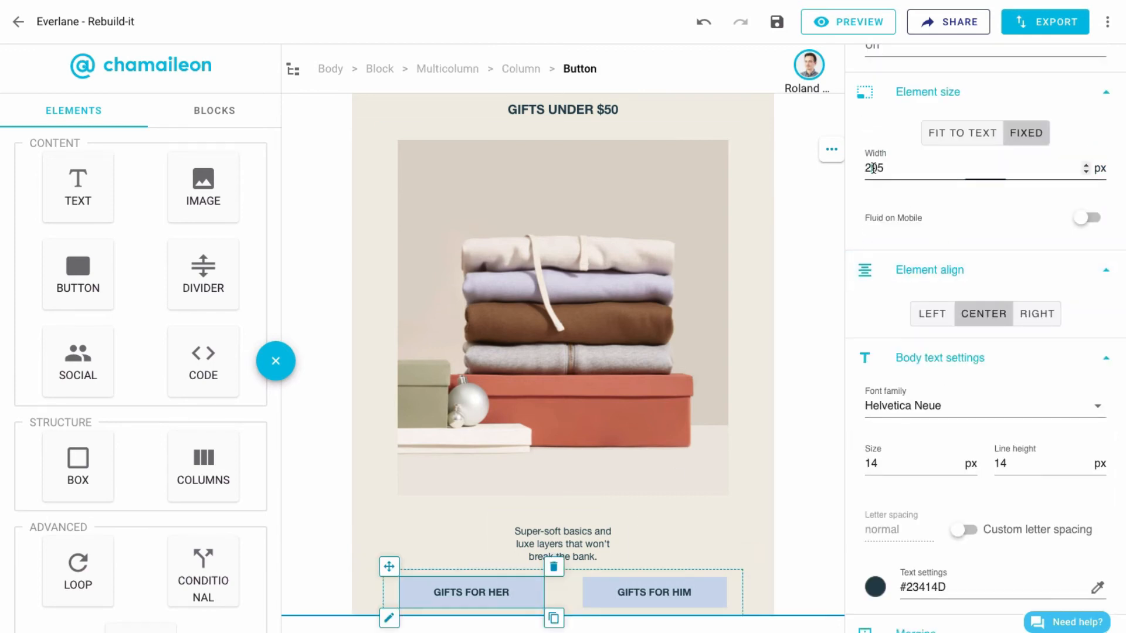
{"action": "type", "text": "250"}
{"action": "left_click", "coordinate": [674, 599]}
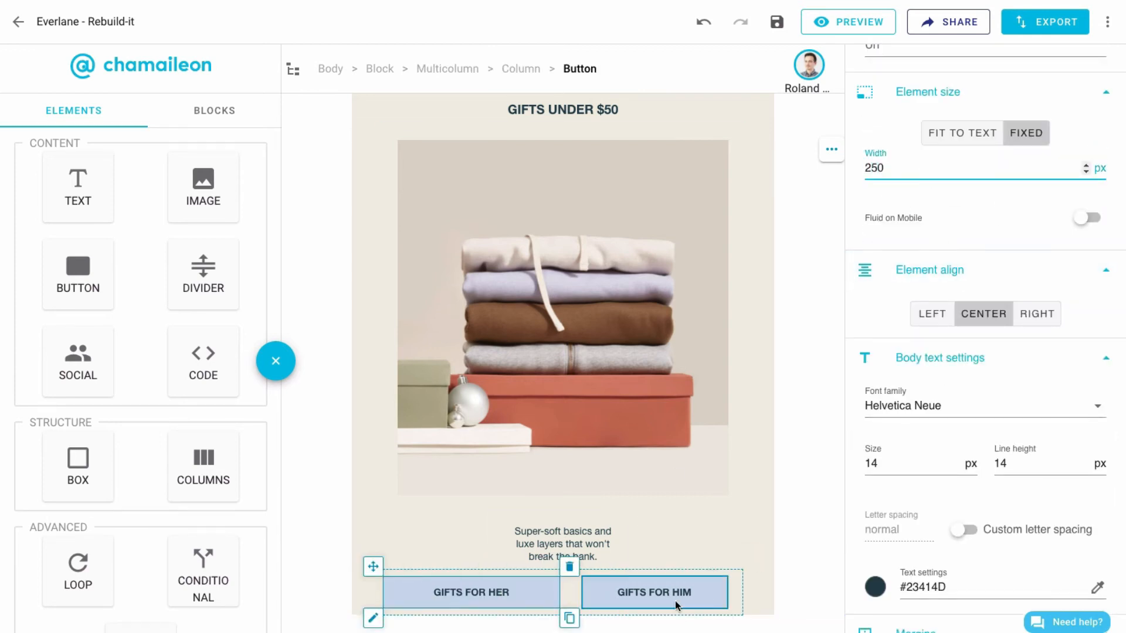
{"action": "left_click", "coordinate": [874, 169]}
{"action": "type", "text": "250"}
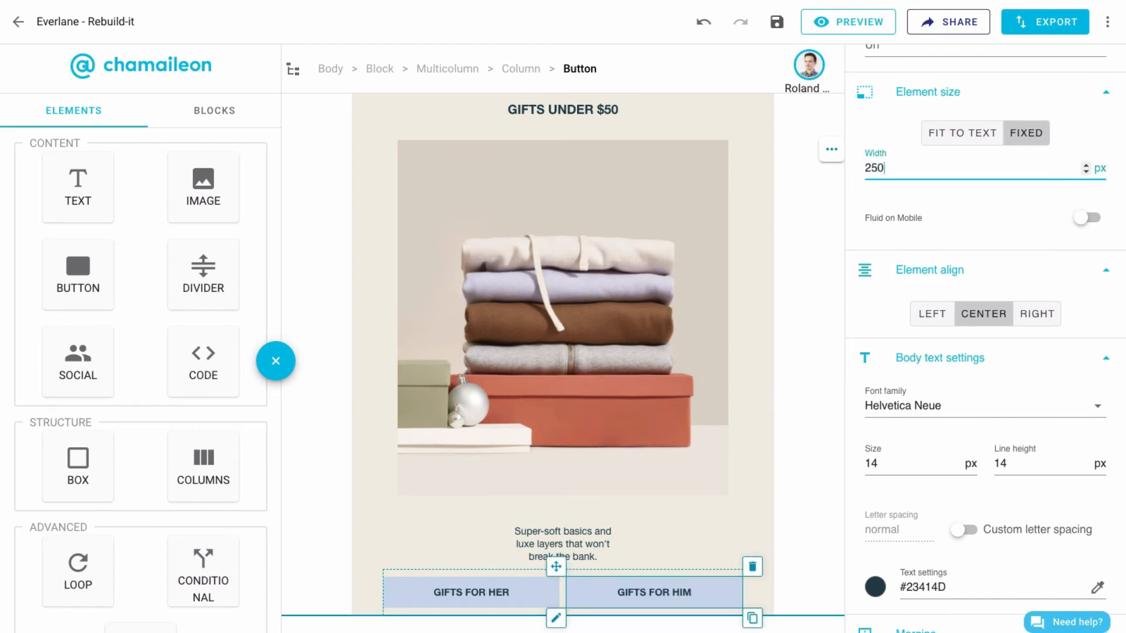
{"action": "left_click", "coordinate": [512, 610]}
Duplicate the whole "GIFTS UNDER $50" block.
{"action": "left_click", "coordinate": [799, 403]}
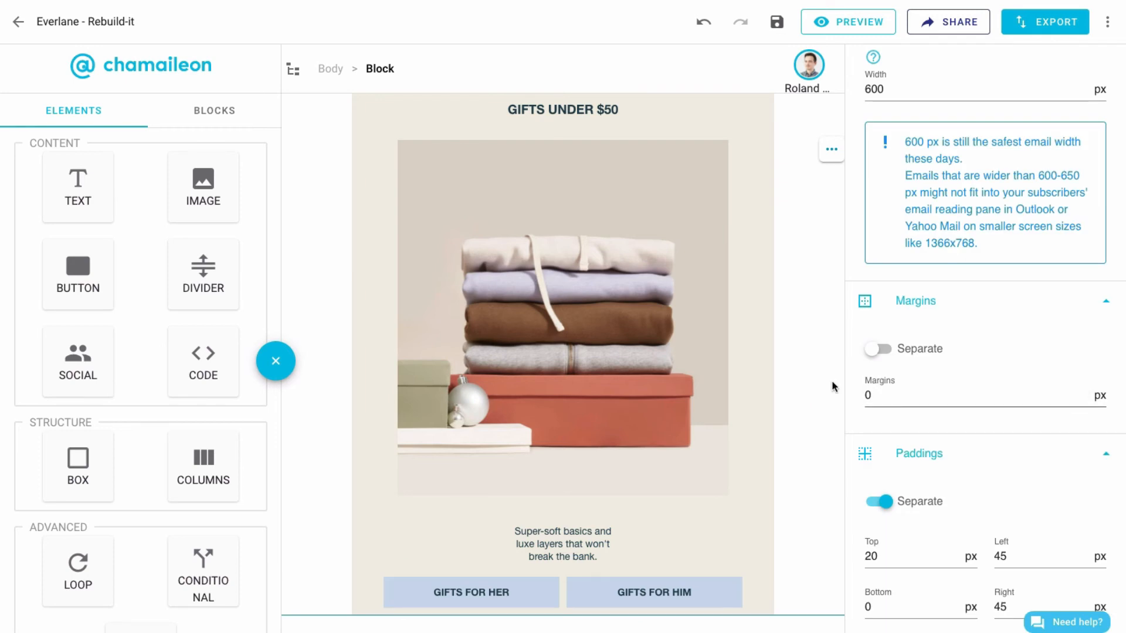
{"action": "scroll", "coordinate": [806, 314], "scroll_direction": "up", "scroll_amount": 1}
{"action": "left_click", "coordinate": [831, 169]}
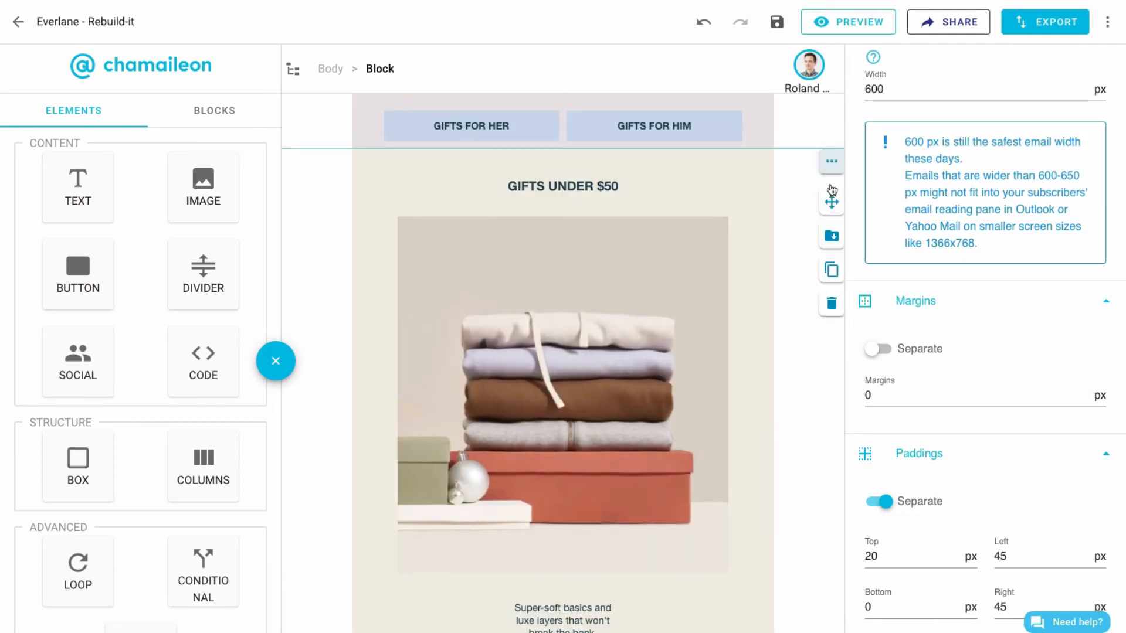
{"action": "left_click", "coordinate": [832, 272]}
{"action": "scroll", "coordinate": [756, 359], "scroll_direction": "down", "scroll_amount": 1}
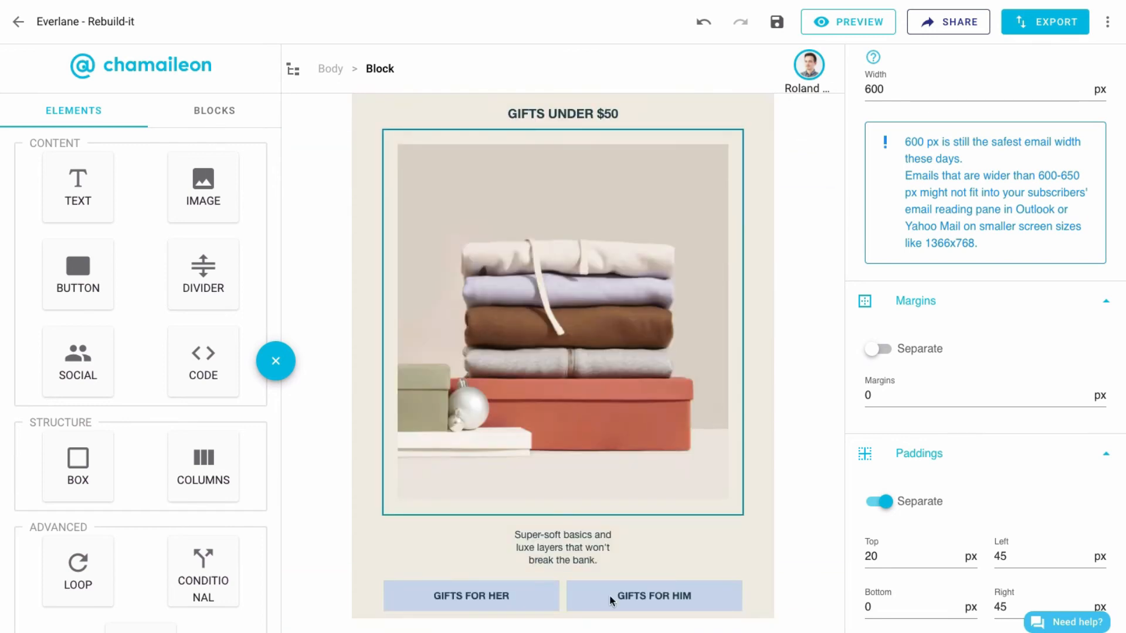
In the copied block, change the heading to "GIFTS UNDER $100" and replace the image with 08f05801_9b2c-crop.jpg.
{"action": "scroll", "coordinate": [618, 498], "scroll_direction": "down", "scroll_amount": 3}
{"action": "double_click", "coordinate": [572, 435]}
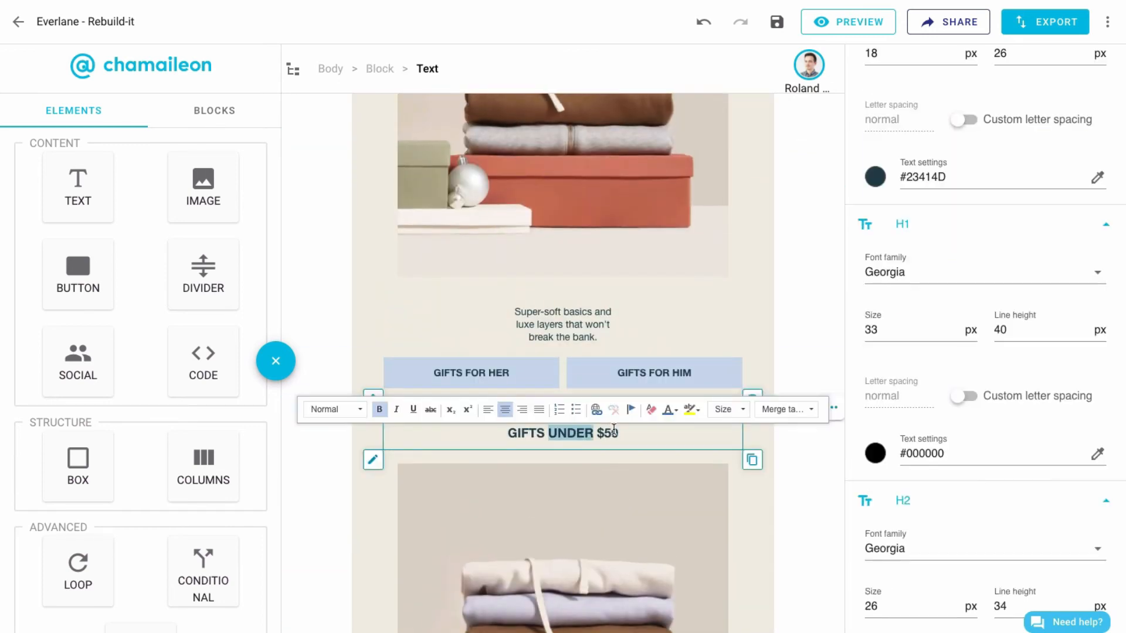
{"action": "type", "text": "10"}
{"action": "left_click", "coordinate": [593, 577]}
{"action": "scroll", "coordinate": [588, 364], "scroll_direction": "down", "scroll_amount": 4}
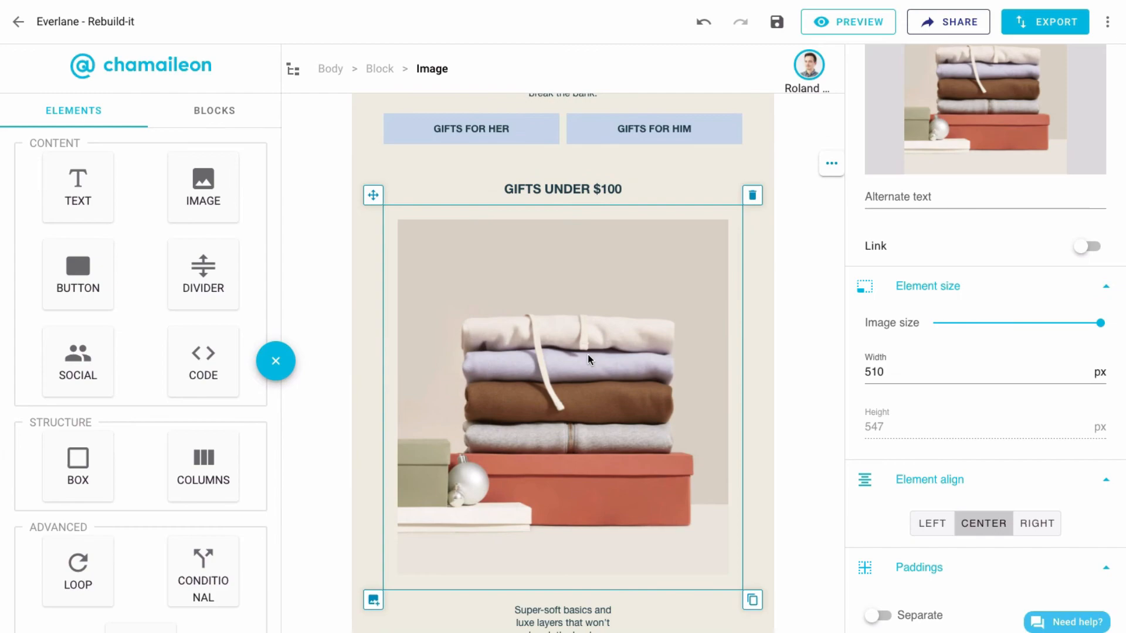
{"action": "double_click", "coordinate": [588, 354]}
{"action": "left_click", "coordinate": [539, 305]}
{"action": "scroll", "coordinate": [625, 360], "scroll_direction": "up", "scroll_amount": 4}
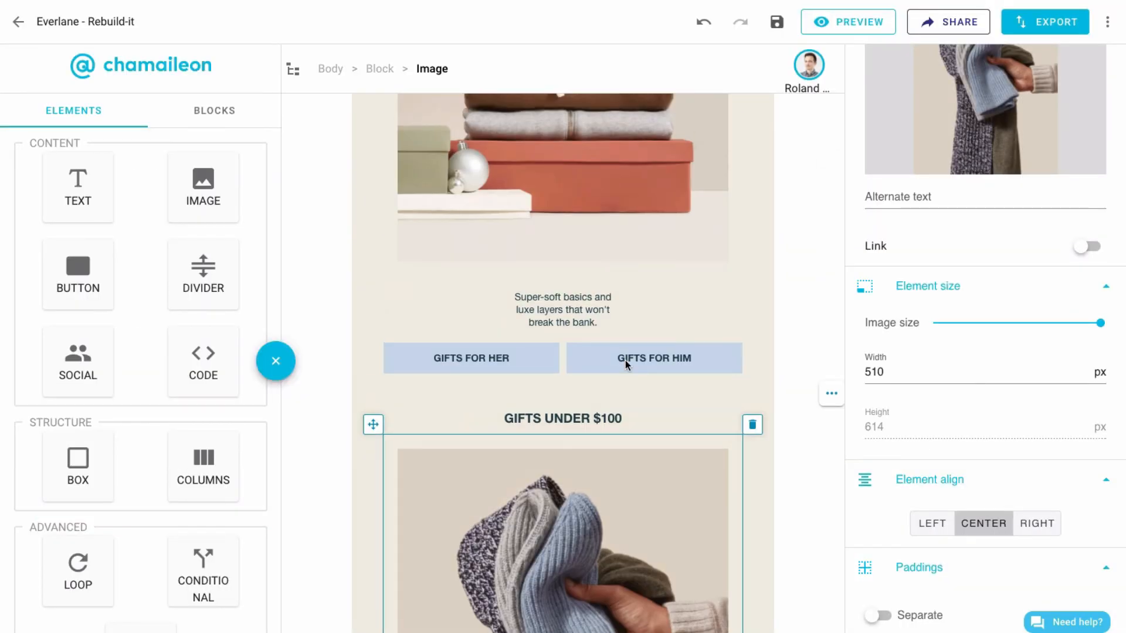
Replace the $100 block's description with "Premium sweaters and polished accessories for the discerning giftee." and duplicate the block.
{"action": "scroll", "coordinate": [625, 360], "scroll_direction": "down", "scroll_amount": 5}
{"action": "left_click", "coordinate": [570, 538]}
{"action": "left_click", "coordinate": [807, 384]}
{"action": "scroll", "coordinate": [807, 384], "scroll_direction": "up", "scroll_amount": 3}
{"action": "scroll", "coordinate": [807, 387], "scroll_direction": "up", "scroll_amount": 4}
{"action": "scroll", "coordinate": [699, 391], "scroll_direction": "down", "scroll_amount": 5}
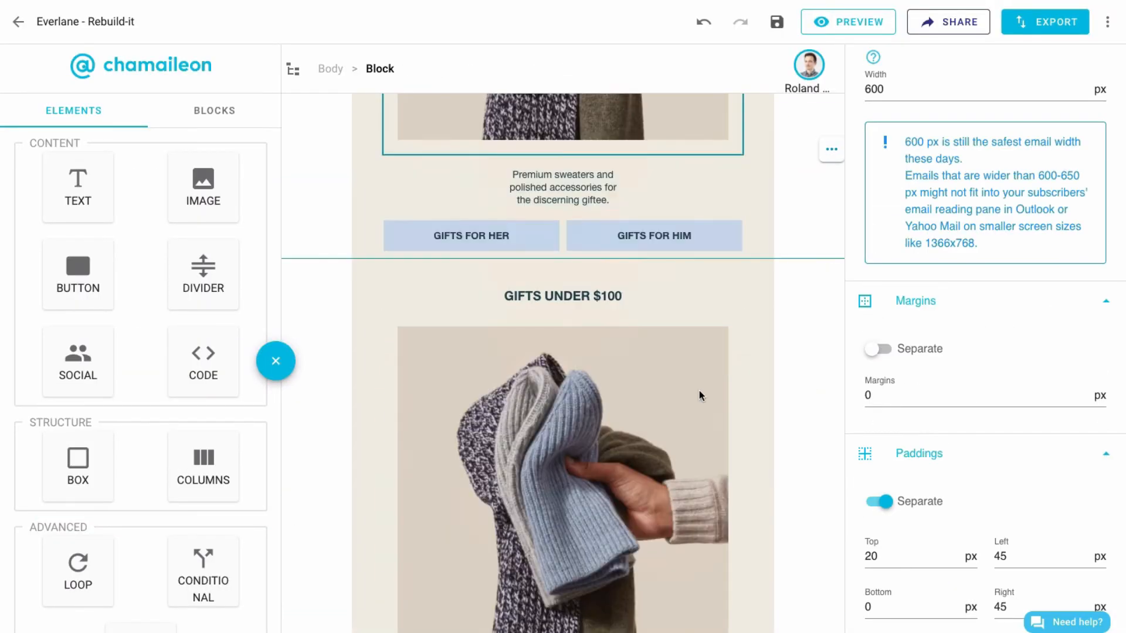
In the second "GIFTS UNDER $100" block, change the heading to "GIFT CARDS" and replace the image with a085c5d2_5447-crop.jpg.
{"action": "left_click", "coordinate": [546, 296]}
{"action": "triple_click", "coordinate": [547, 296]}
{"action": "type", "text": "GIFT CARDS"}
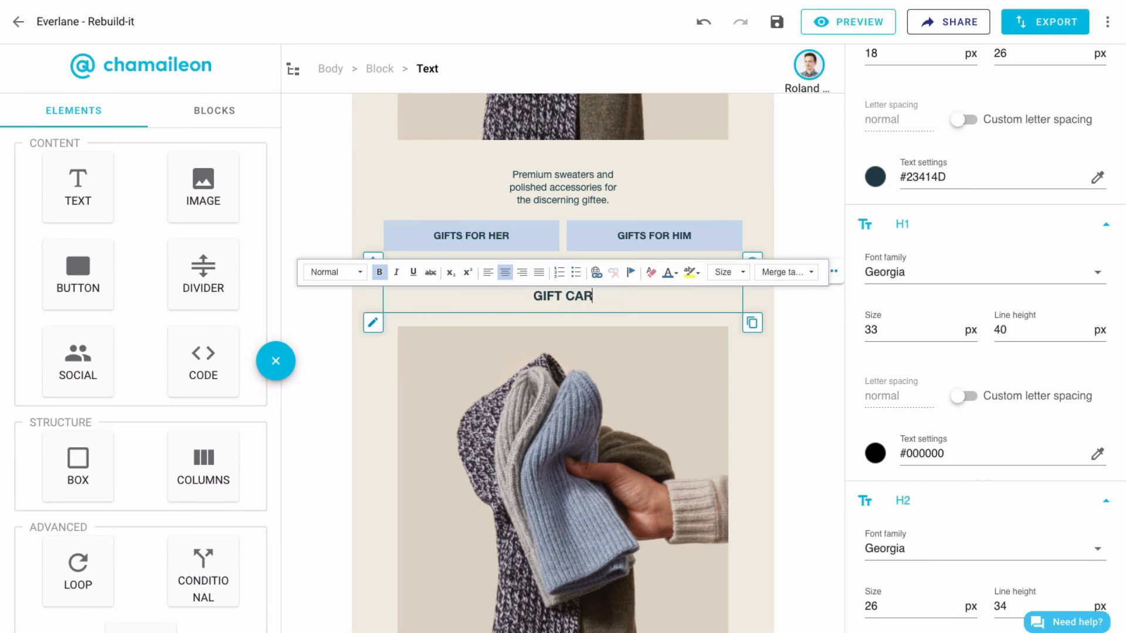
{"action": "left_click", "coordinate": [576, 472]}
{"action": "double_click", "coordinate": [576, 471]}
{"action": "left_click", "coordinate": [317, 370]}
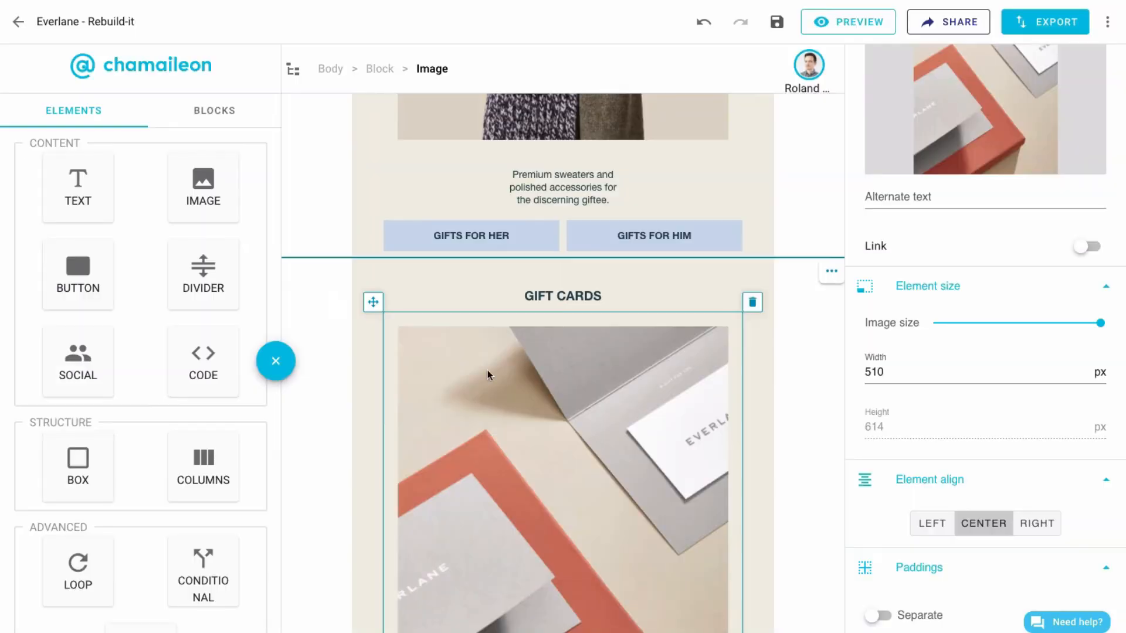
Set the GIFT CARDS image's width to 440 px.
{"action": "type", "text": "440"}
{"action": "key", "text": "Return"}
{"action": "left_click", "coordinate": [807, 387]}
{"action": "scroll", "coordinate": [807, 387], "scroll_direction": "down", "scroll_amount": 3}
Replace the two-column button row in the GIFT CARDS block with a single SHOP NOW button, reusing the GIFTS FOR HER button.
{"action": "left_click", "coordinate": [519, 581]}
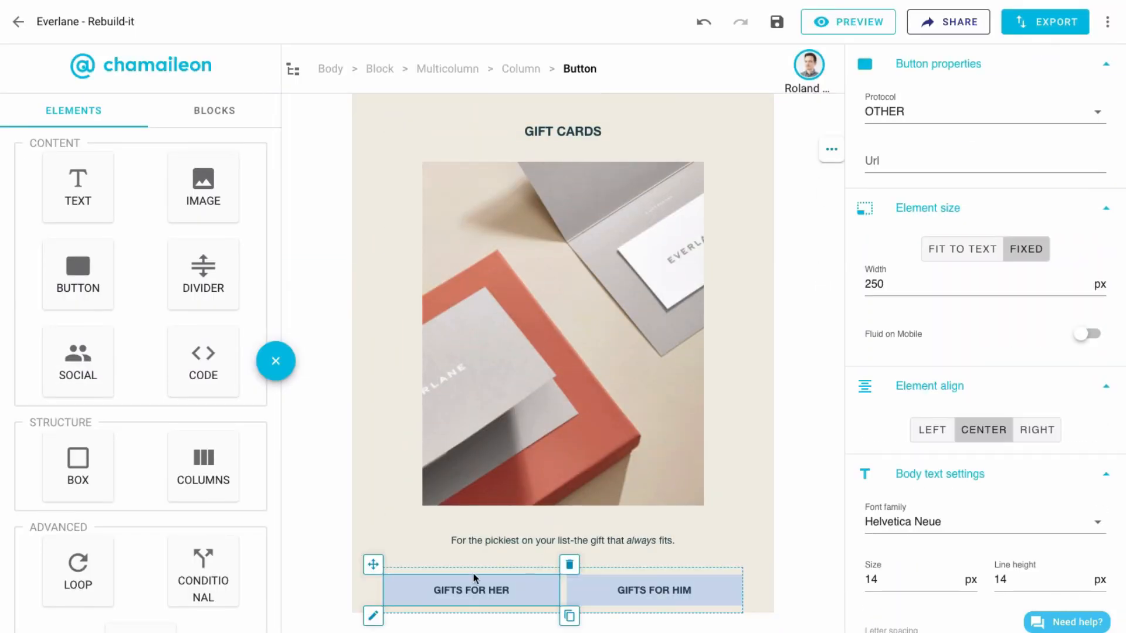
{"action": "left_click_drag", "start_coordinate": [373, 563], "coordinate": [534, 528]}
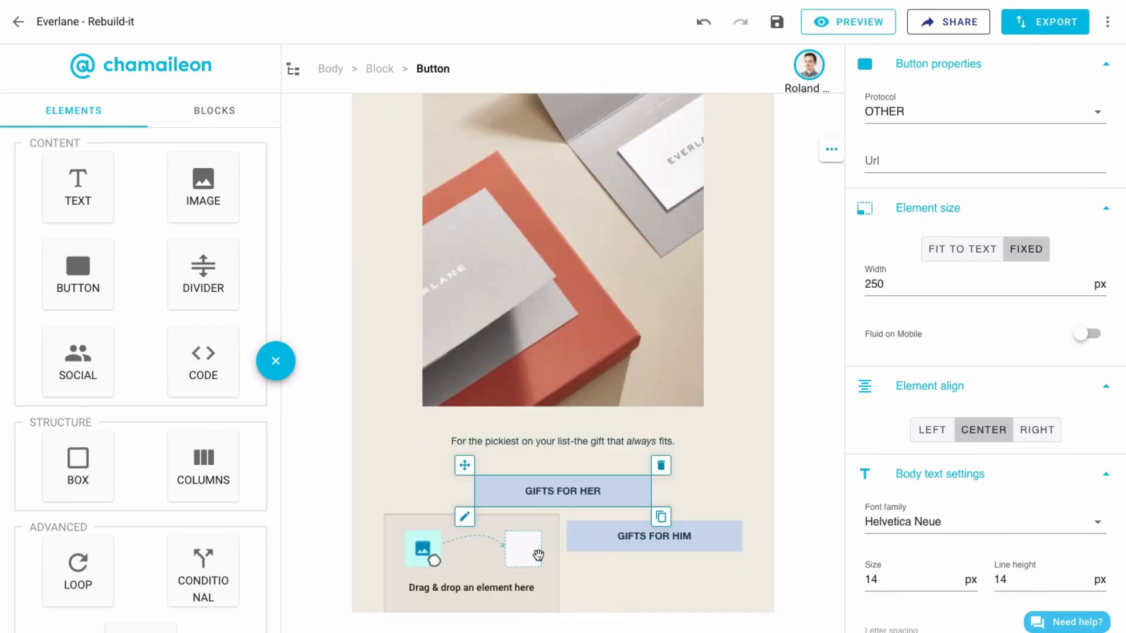
{"action": "left_click", "coordinate": [556, 490]}
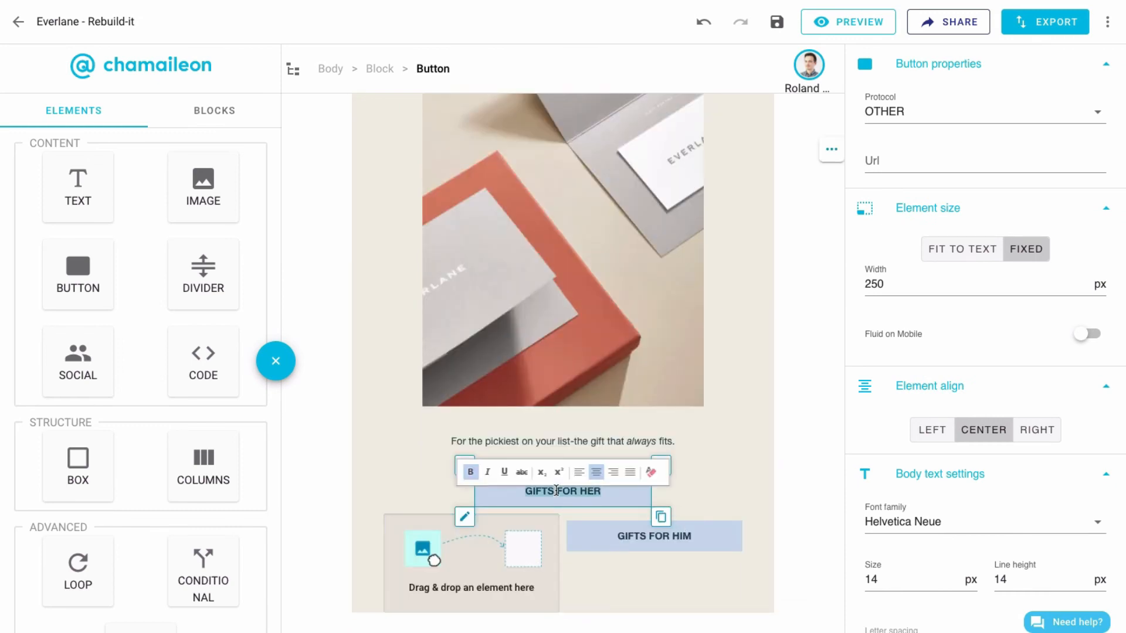
{"action": "left_click", "coordinate": [562, 565]}
{"action": "left_click", "coordinate": [752, 505]}
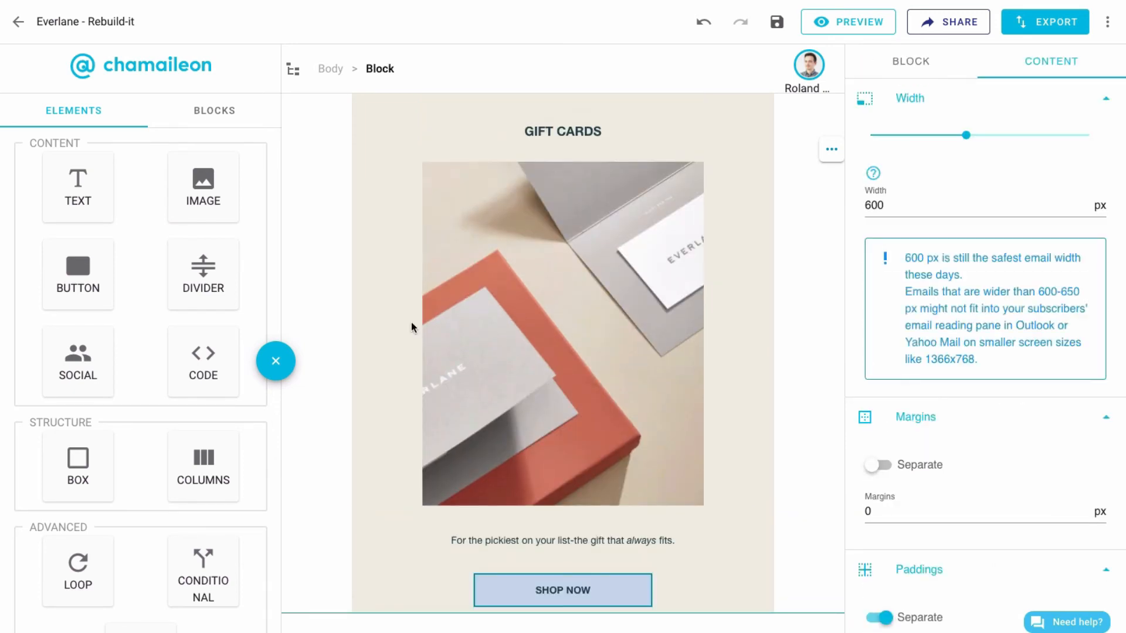
Add a centered text element reading "Wrap up your gift list." below the SHOP NOW button.
{"action": "left_click_drag", "start_coordinate": [78, 188], "coordinate": [605, 592]}
{"action": "double_click", "coordinate": [522, 601]}
{"action": "type", "text": "Wrap up your gift list."}
{"action": "key", "text": "ctrl+a"}
{"action": "left_click", "coordinate": [505, 578]}
Style the "Wrap up your gift list." text in Georgia at 24 px, with paddings of 40 px top and 50 px bottom.
{"action": "left_click", "coordinate": [904, 110]}
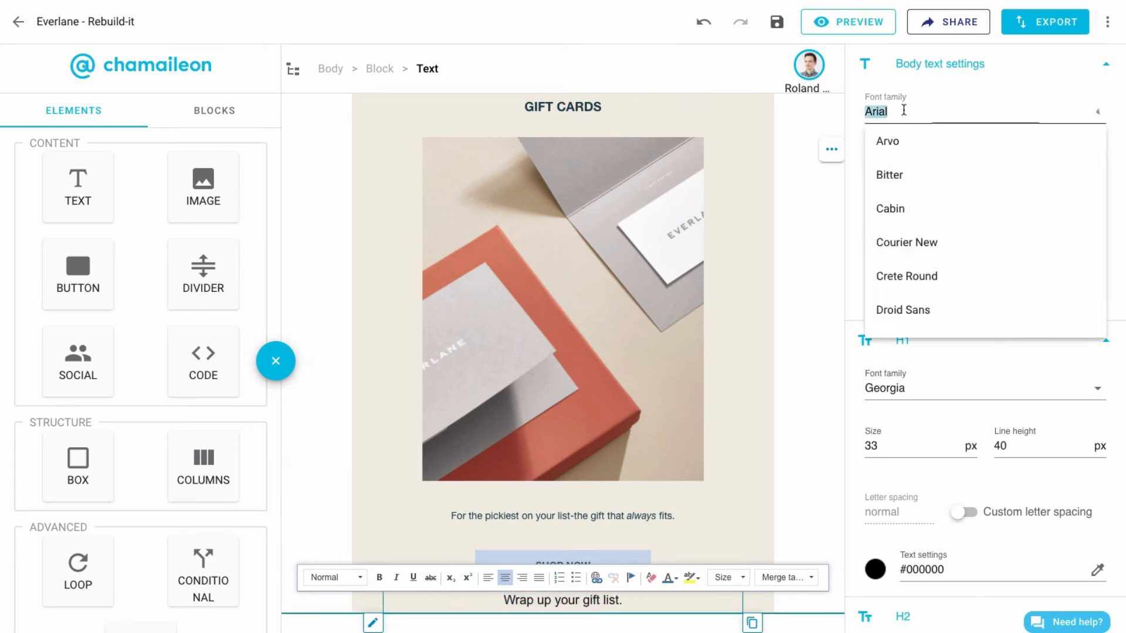
{"action": "type", "text": "geor"}
{"action": "left_click", "coordinate": [905, 145]}
{"action": "double_click", "coordinate": [869, 168]}
{"action": "type", "text": "24"}
{"action": "left_click", "coordinate": [997, 166]}
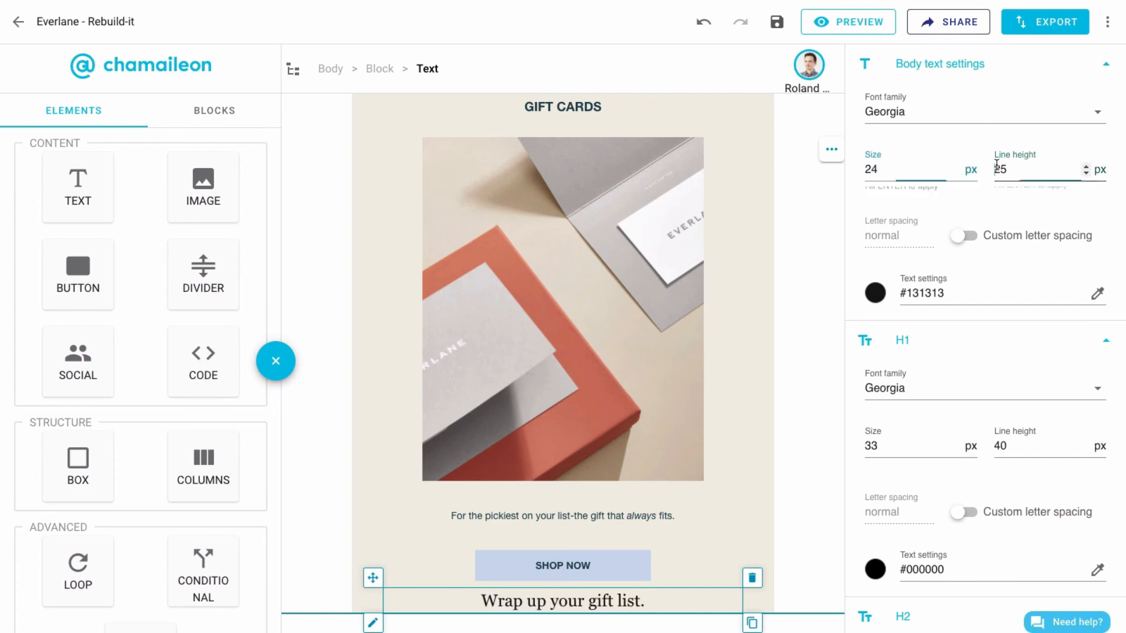
{"action": "scroll", "coordinate": [985, 264], "scroll_direction": "down", "scroll_amount": 15}
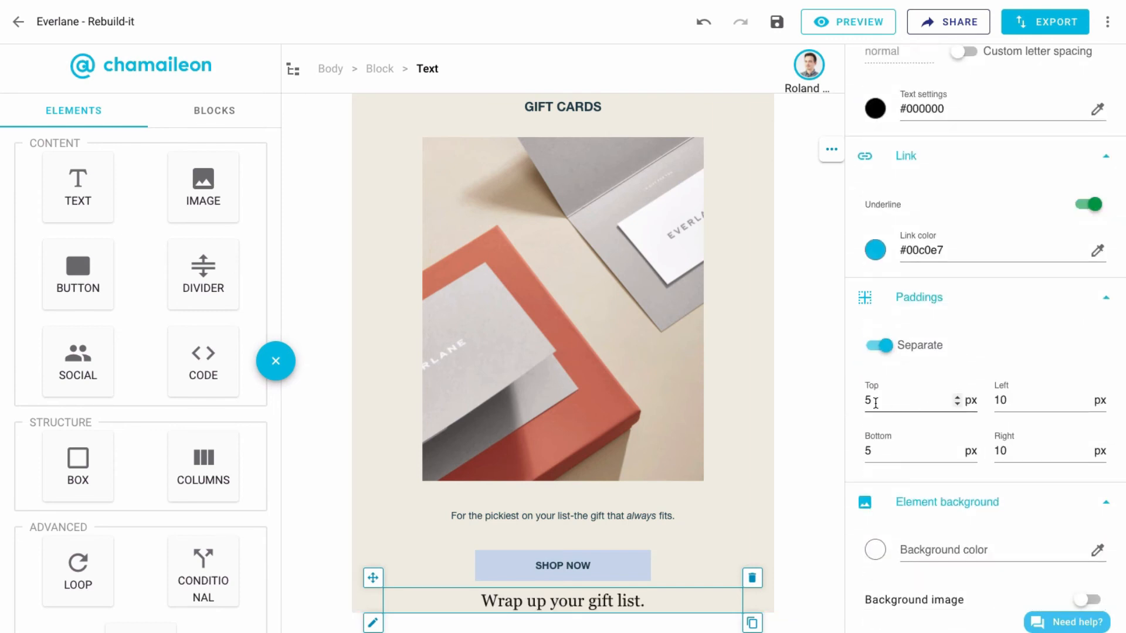
{"action": "type", "text": "4050"}
{"action": "scroll", "coordinate": [597, 561], "scroll_direction": "down", "scroll_amount": 1}
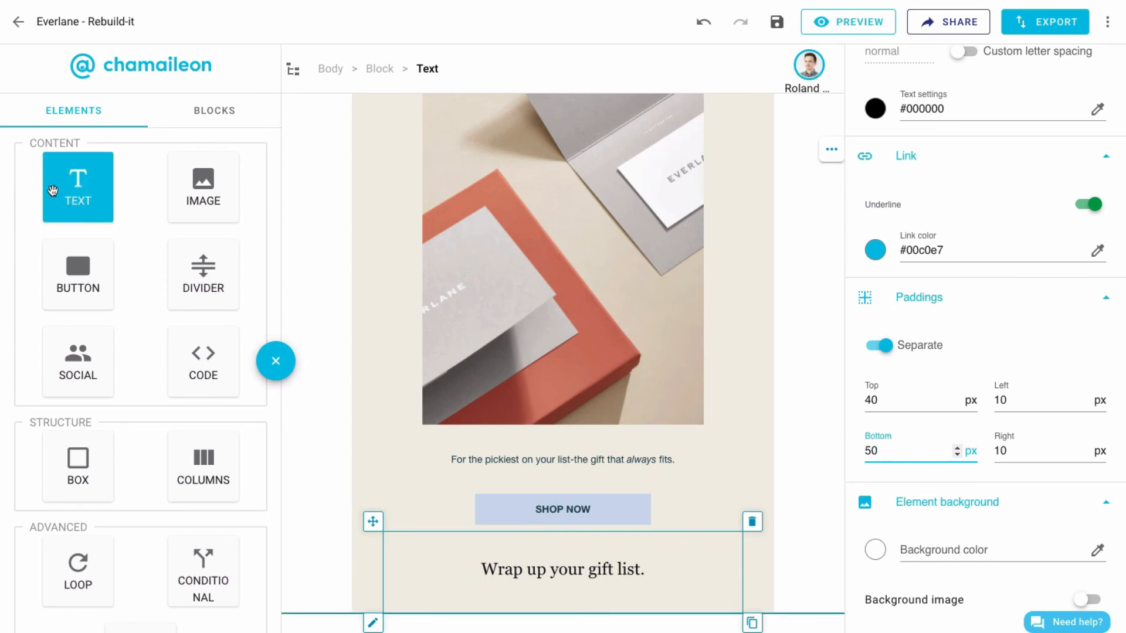
Add a centered footer text under the last block with Everlane's 2018 copyright line, company address, and Visit Us, Privacy Policy, Terms of Service and Unsubscribe entries.
{"action": "left_click_drag", "start_coordinate": [53, 192], "coordinate": [714, 613]}
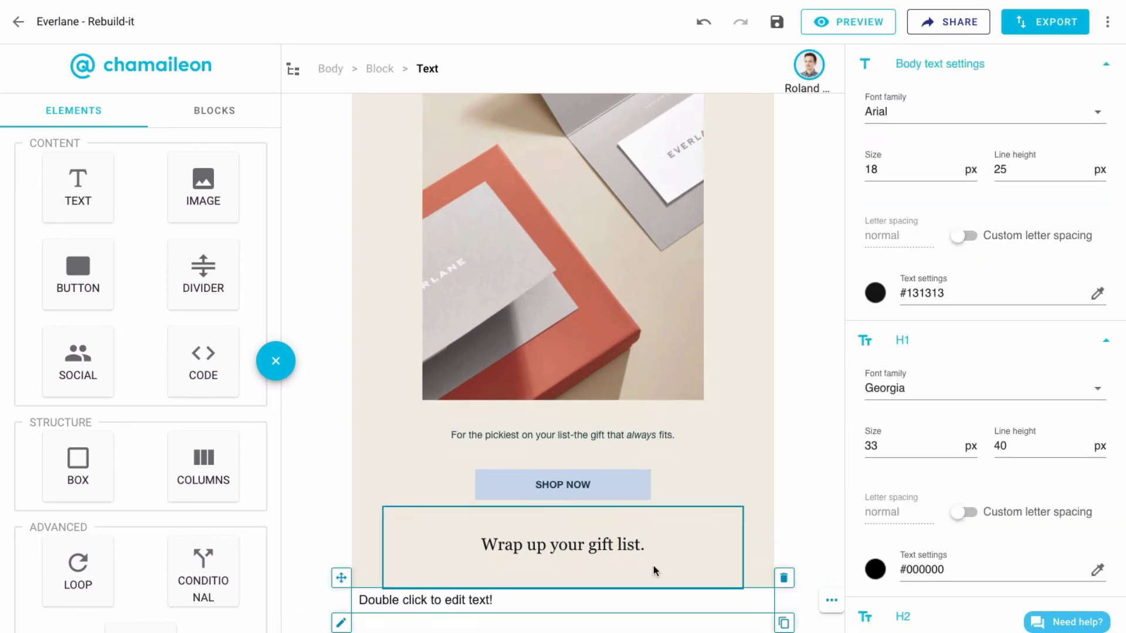
{"action": "double_click", "coordinate": [506, 600]}
{"action": "key", "text": "super+a"}
{"action": "type", "text": "Everlane SF / NY © 2018 Everlane, Inc. All Rights Reserved.  |   2170 Folsom St., San Francisco, CA 94110 Visit Us  |   Privacy Policy  |  Terms of Service  |  Unsubscribe"}
{"action": "key", "text": "super+a"}
{"action": "left_click", "coordinate": [505, 572]}
Set the footer text's link color to #4c4c4b and its paddings to 40 px top and 36 px bottom.
{"action": "left_click", "coordinate": [956, 615]}
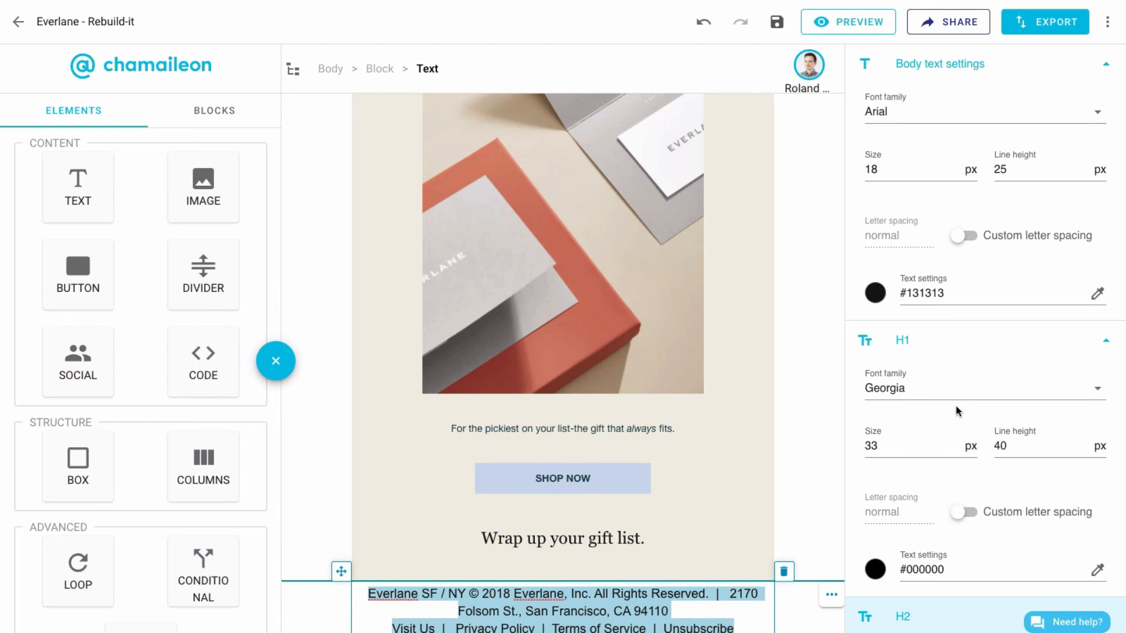
{"action": "scroll", "coordinate": [956, 410], "scroll_direction": "down", "scroll_amount": 8}
{"action": "scroll", "coordinate": [956, 406], "scroll_direction": "down", "scroll_amount": 10}
{"action": "triple_click", "coordinate": [934, 257]}
{"action": "type", "text": "#4c4c4b"}
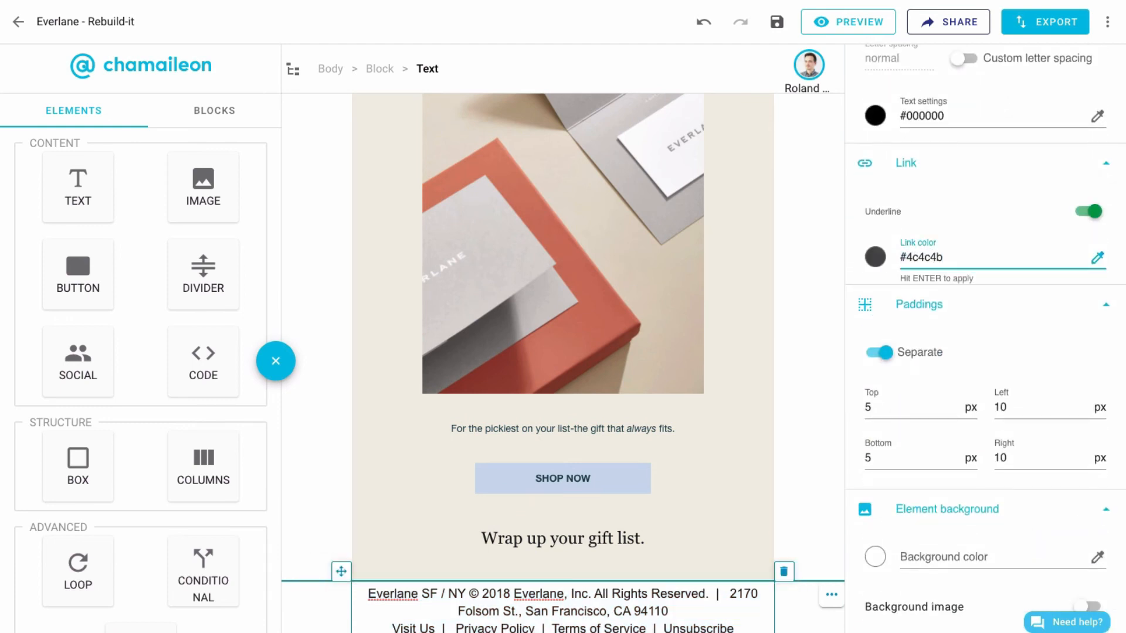
{"action": "double_click", "coordinate": [872, 407]}
{"action": "type", "text": "40"}
{"action": "left_click", "coordinate": [872, 457]}
{"action": "type", "text": "36"}
Format the footer's body text as Helvetica Neue, 12 px with 22 px line height, in color #9a9c9f.
{"action": "scroll", "coordinate": [863, 313], "scroll_direction": "up", "scroll_amount": 15}
{"action": "left_click", "coordinate": [939, 112]}
{"action": "type", "text": "he"}
{"action": "left_click", "coordinate": [901, 140]}
{"action": "double_click", "coordinate": [924, 291]}
{"action": "type", "text": "9a"}
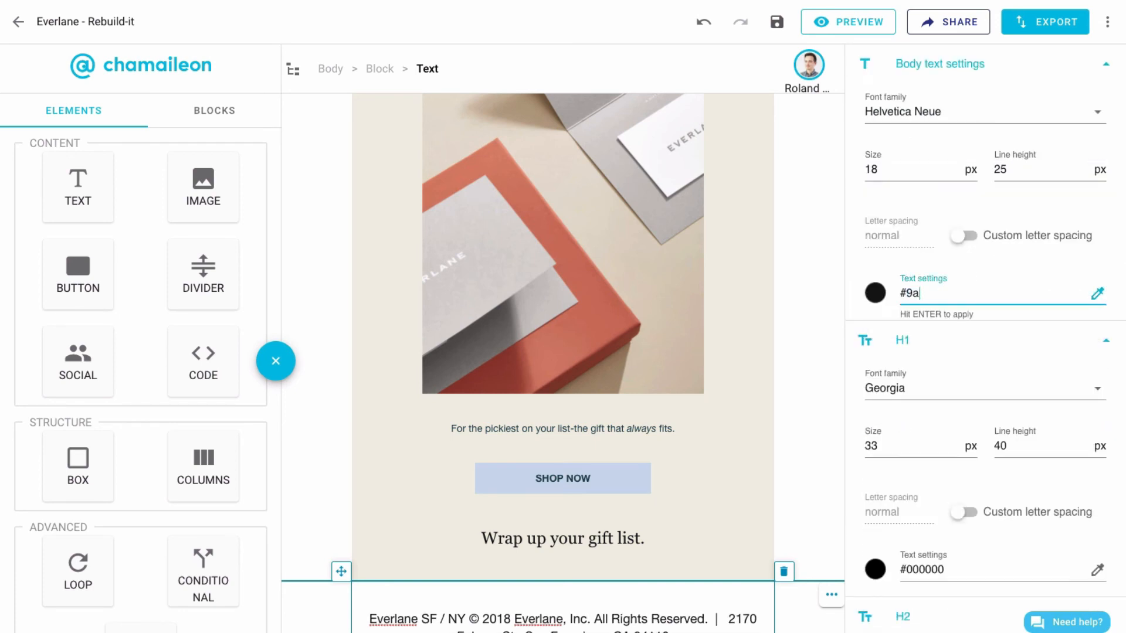
{"action": "type", "text": "9c9f"}
{"action": "key", "text": "Return"}
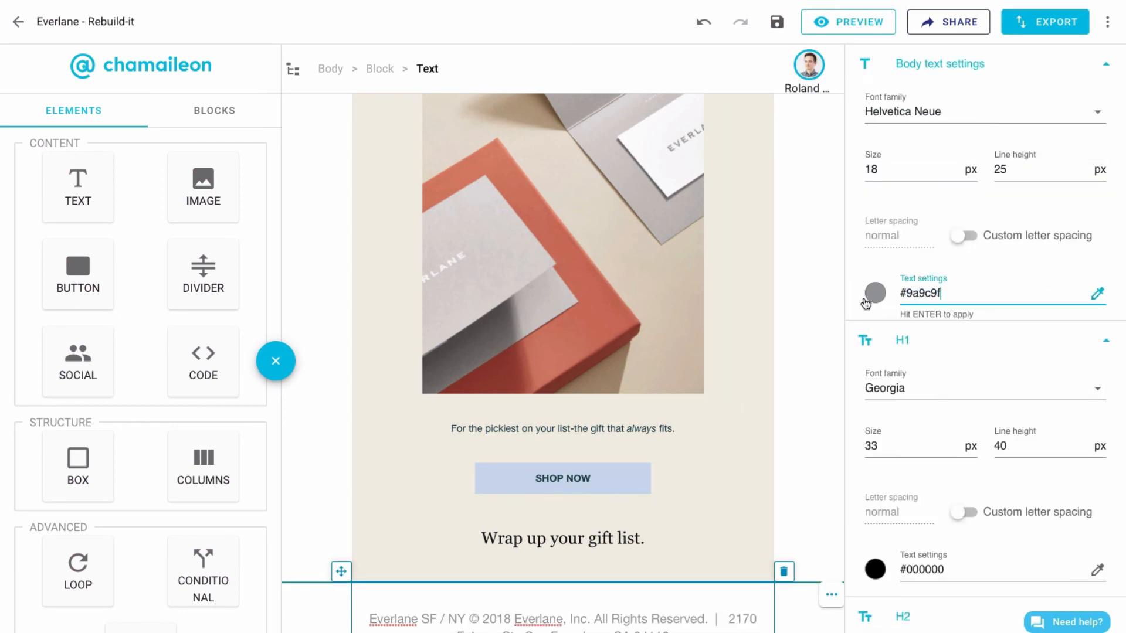
{"action": "left_click", "coordinate": [871, 170]}
{"action": "double_click", "coordinate": [996, 169]}
{"action": "type", "text": "22"}
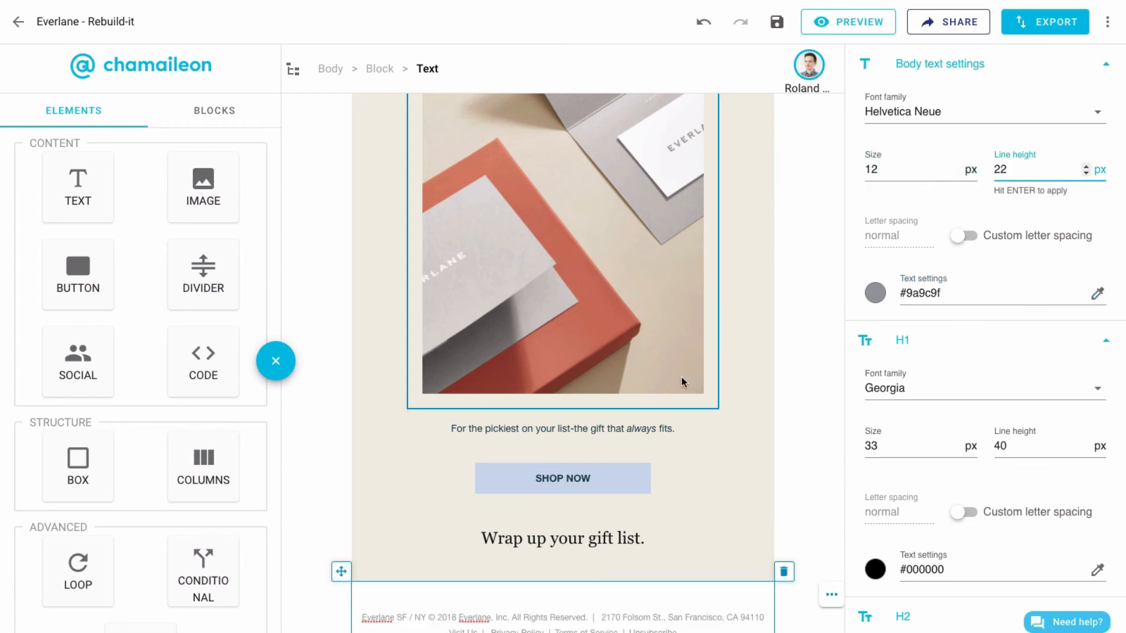
Link the footer's "Unsubscribe" word to %%unsubscribe%% using the <other> protocol.
{"action": "scroll", "coordinate": [587, 544], "scroll_direction": "down", "scroll_amount": 1}
{"action": "double_click", "coordinate": [653, 578]}
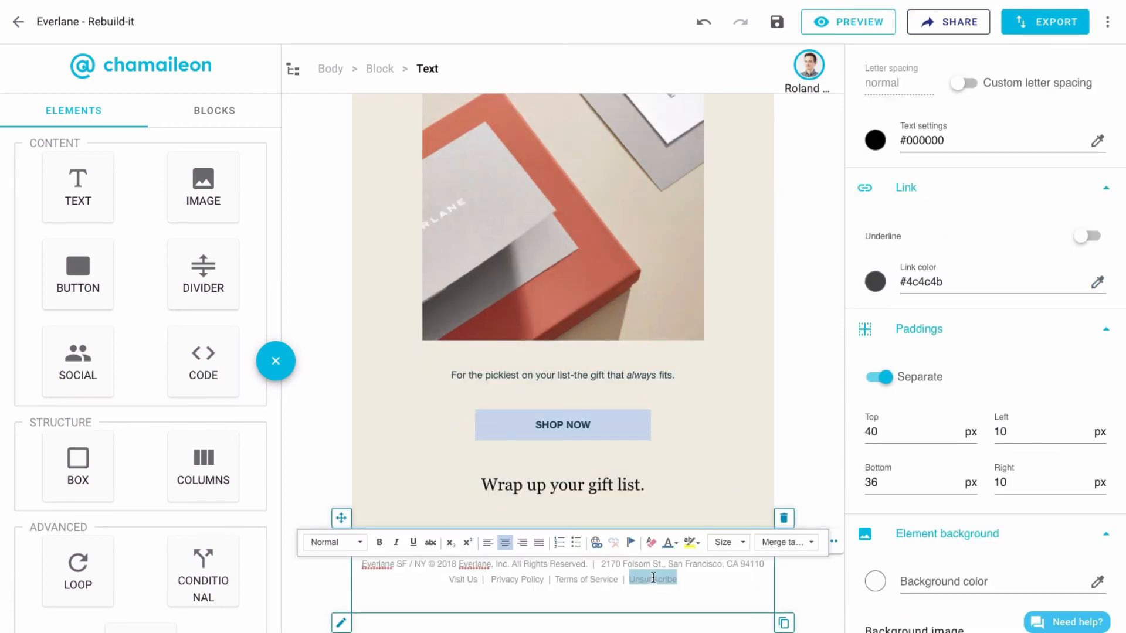
{"action": "left_click", "coordinate": [596, 543]}
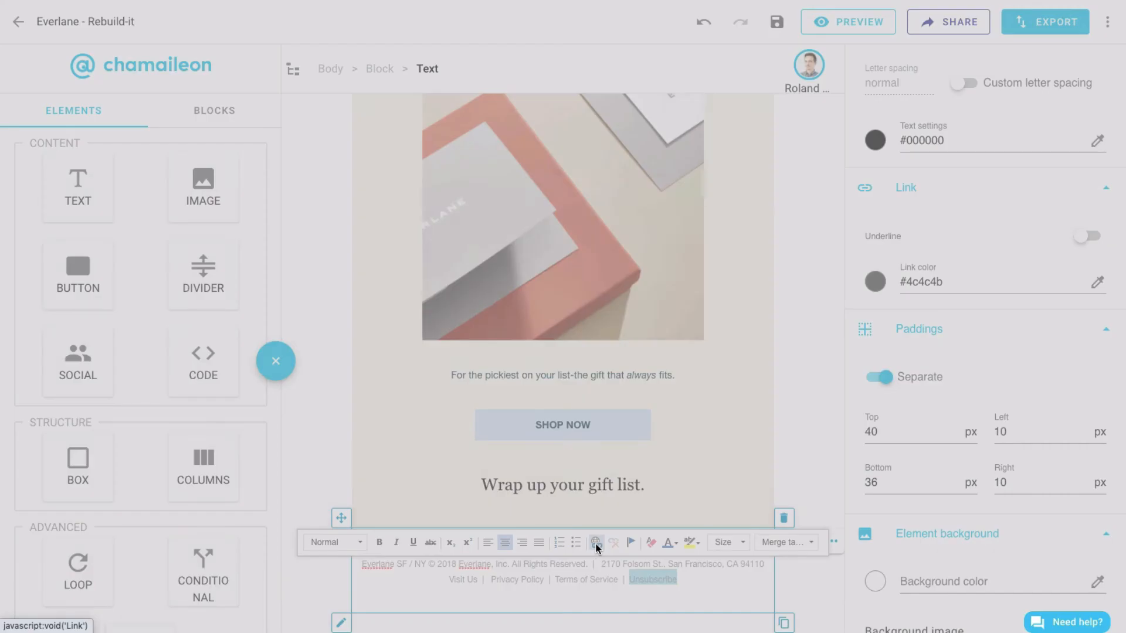
{"action": "left_click", "coordinate": [505, 284]}
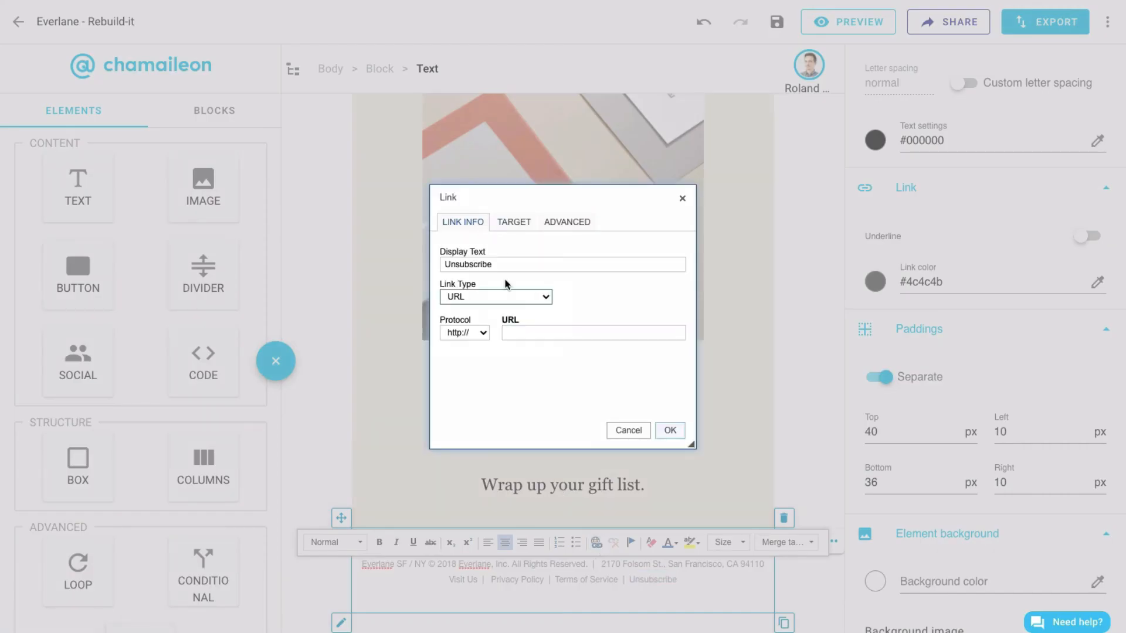
{"action": "left_click", "coordinate": [468, 333]}
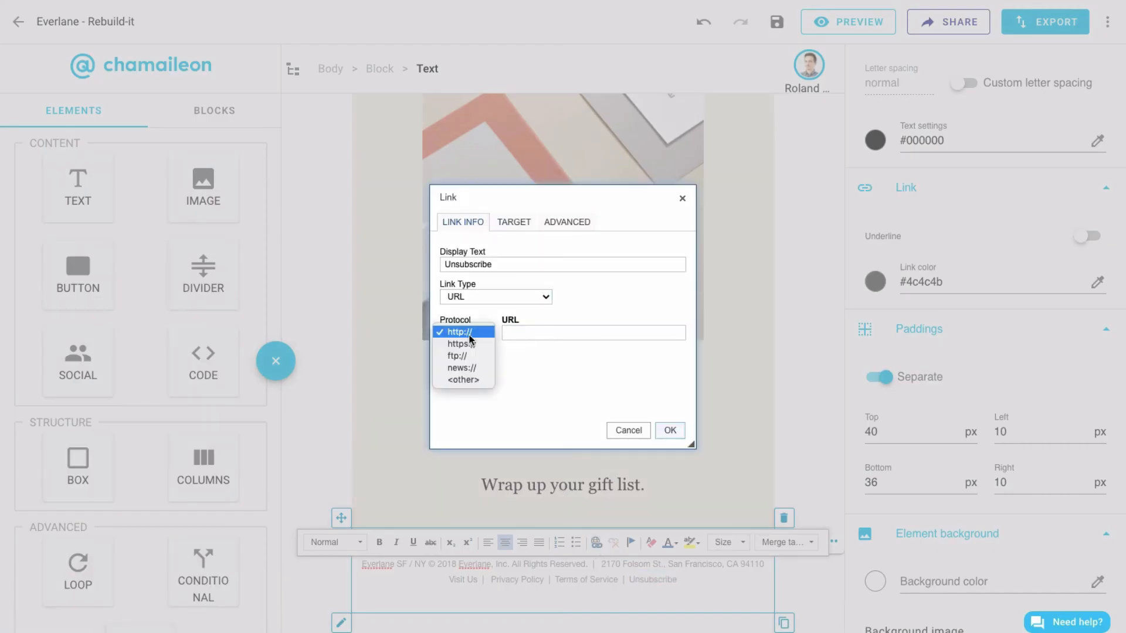
{"action": "left_click", "coordinate": [471, 380]}
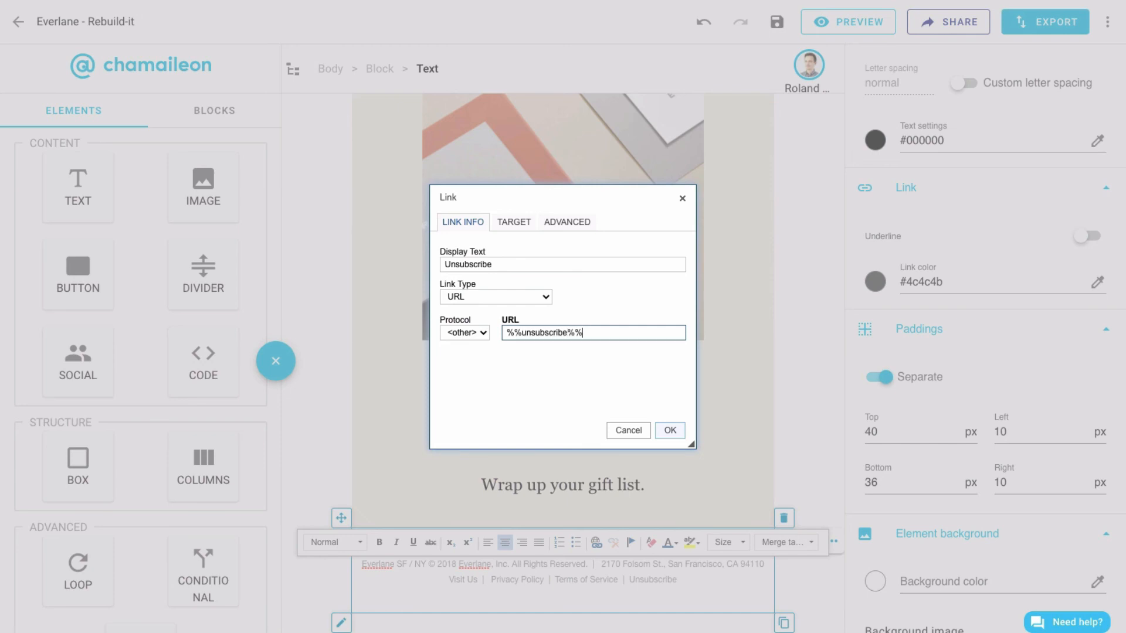
{"action": "left_click", "coordinate": [665, 432]}
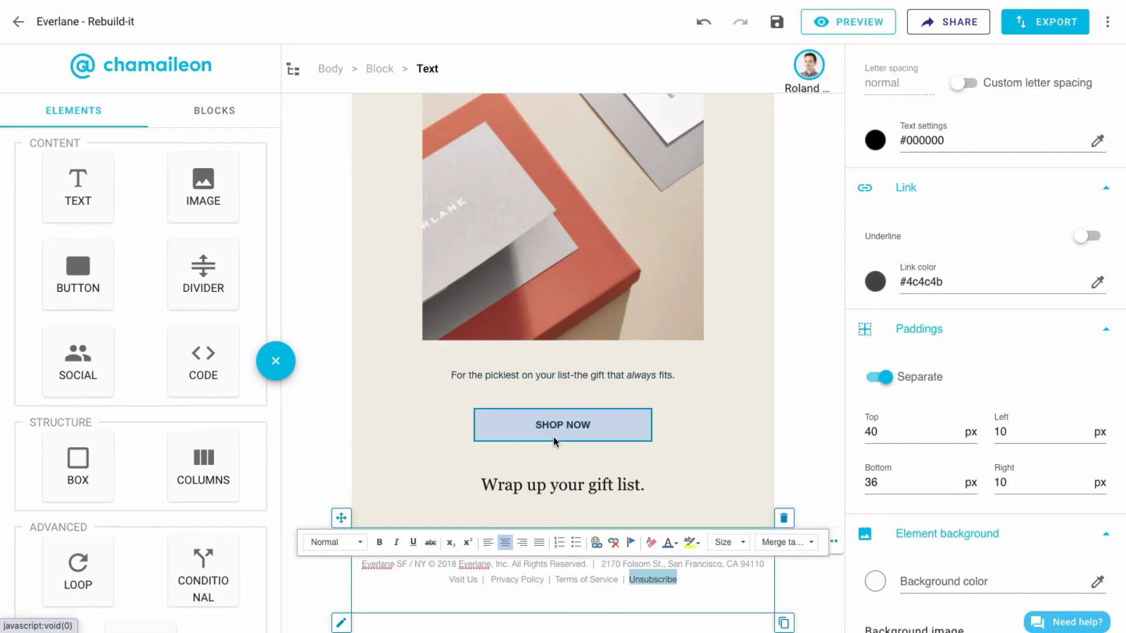
Preview the email in mobile view and examine its whole layout from the header to the footer.
{"action": "scroll", "coordinate": [540, 434], "scroll_direction": "up", "scroll_amount": 10}
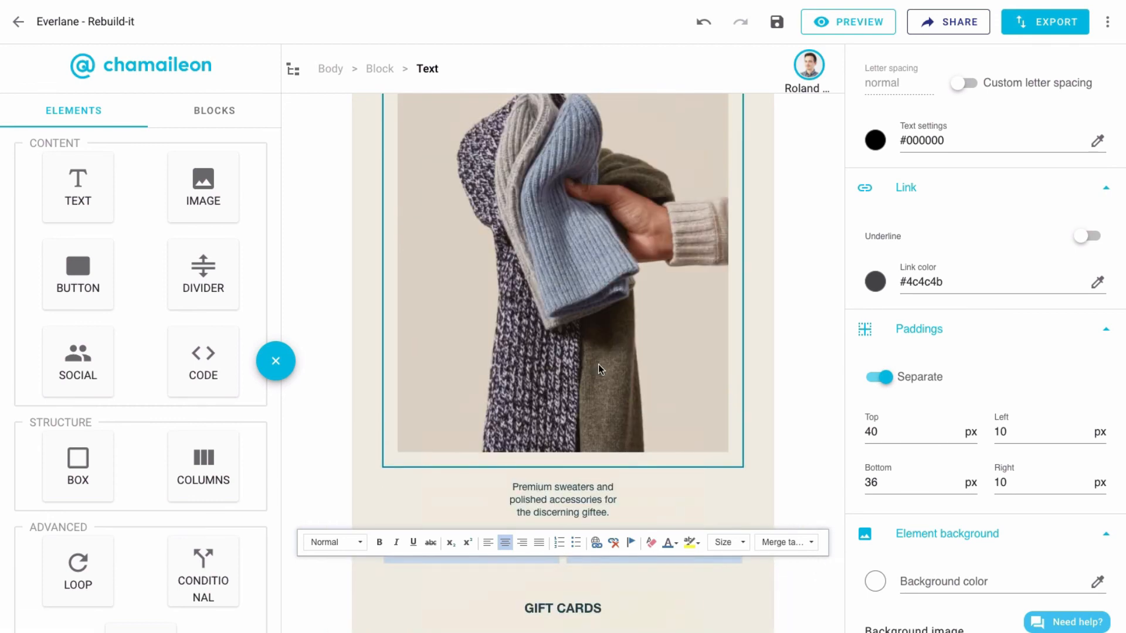
{"action": "left_click", "coordinate": [598, 364]}
{"action": "scroll", "coordinate": [599, 364], "scroll_direction": "up", "scroll_amount": 10}
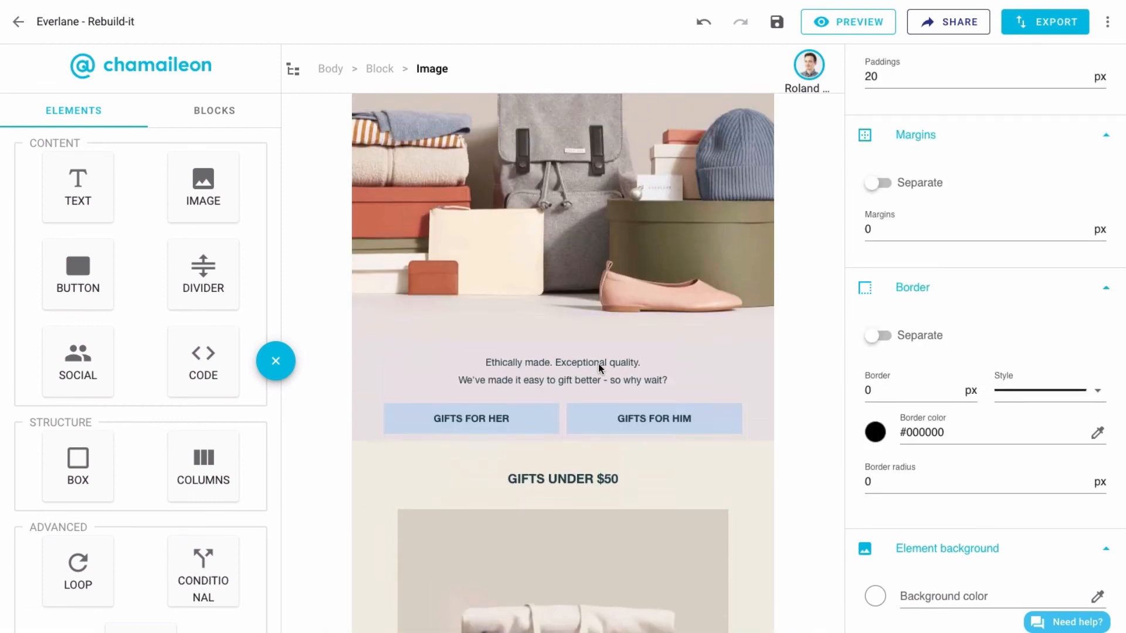
{"action": "scroll", "coordinate": [598, 364], "scroll_direction": "up", "scroll_amount": 5}
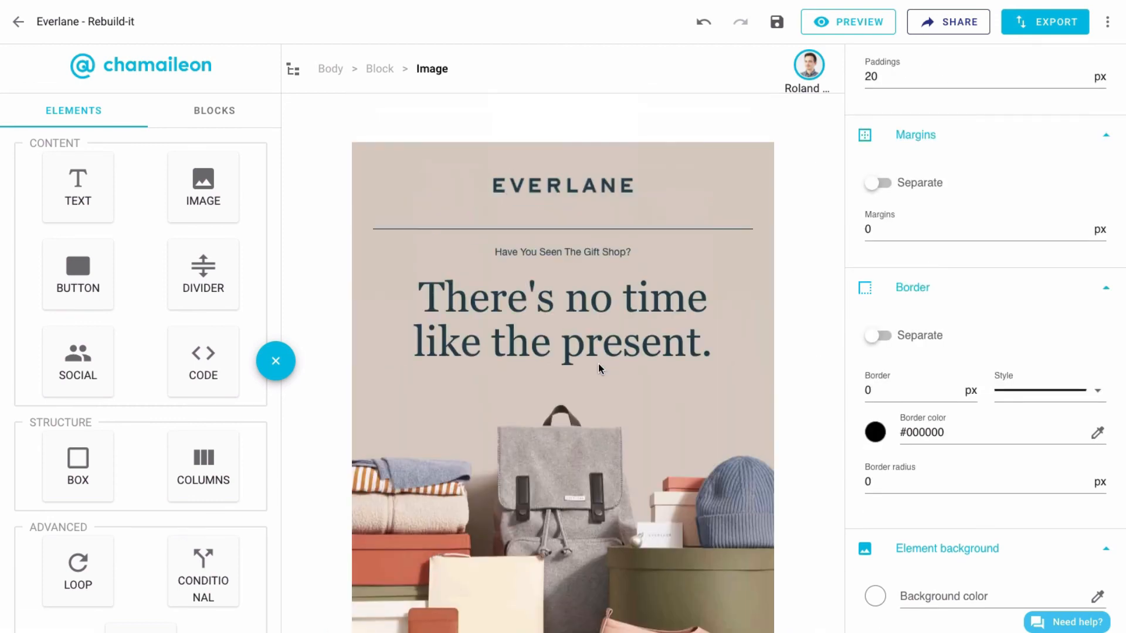
{"action": "left_click", "coordinate": [854, 23]}
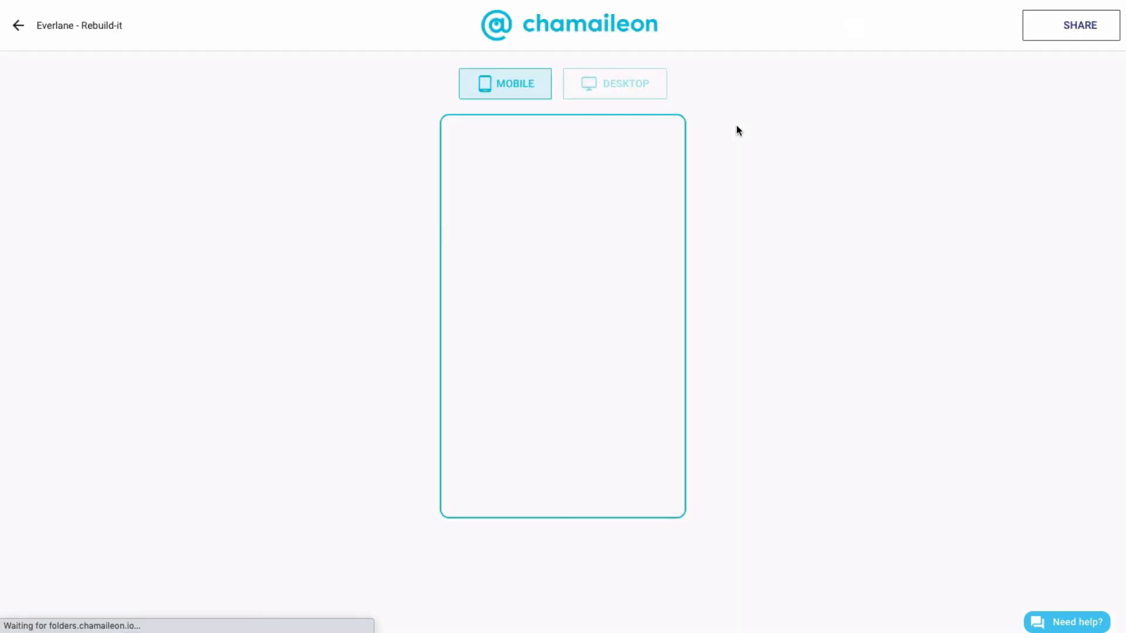
{"action": "scroll", "coordinate": [607, 243], "scroll_direction": "down", "scroll_amount": 6}
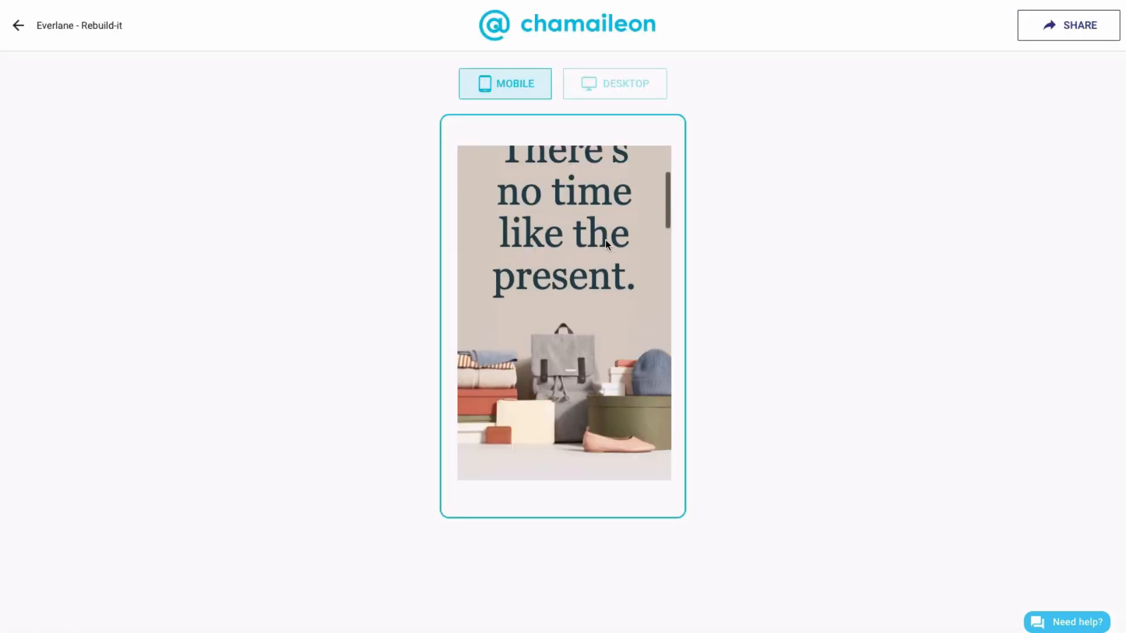
{"action": "scroll", "coordinate": [605, 240], "scroll_direction": "down", "scroll_amount": 8}
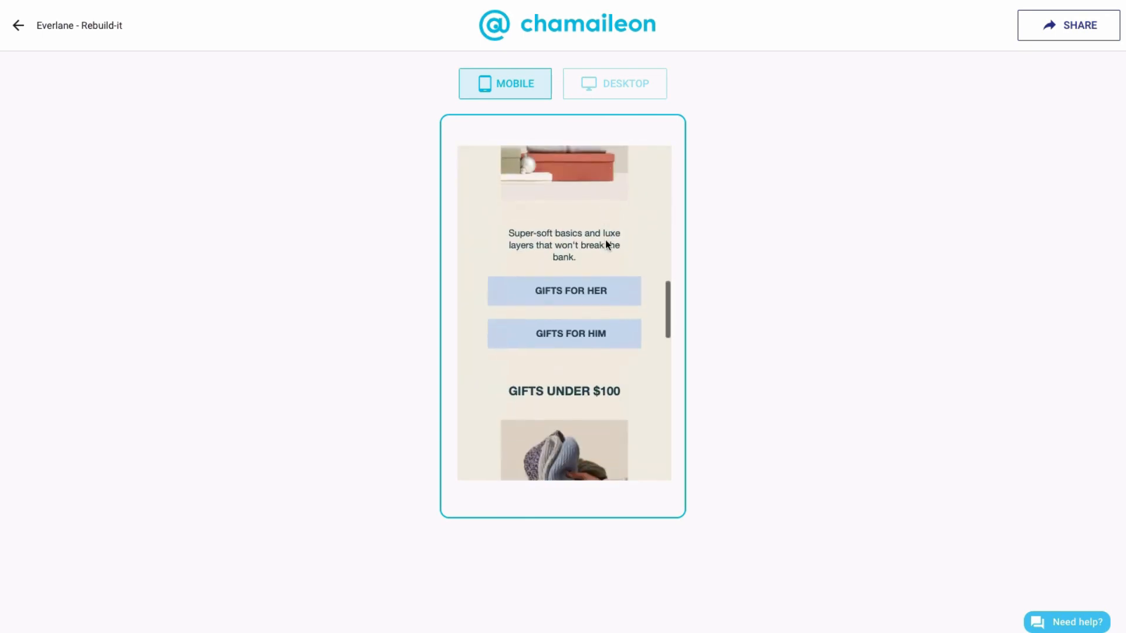
{"action": "scroll", "coordinate": [605, 241], "scroll_direction": "down", "scroll_amount": 5}
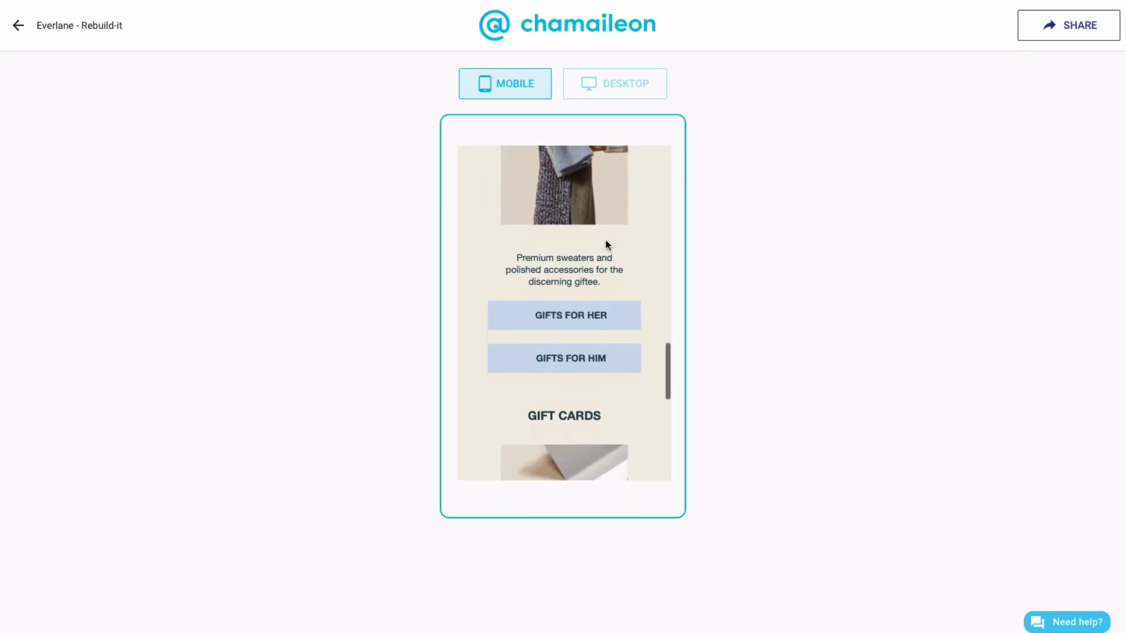
{"action": "scroll", "coordinate": [605, 240], "scroll_direction": "down", "scroll_amount": 6}
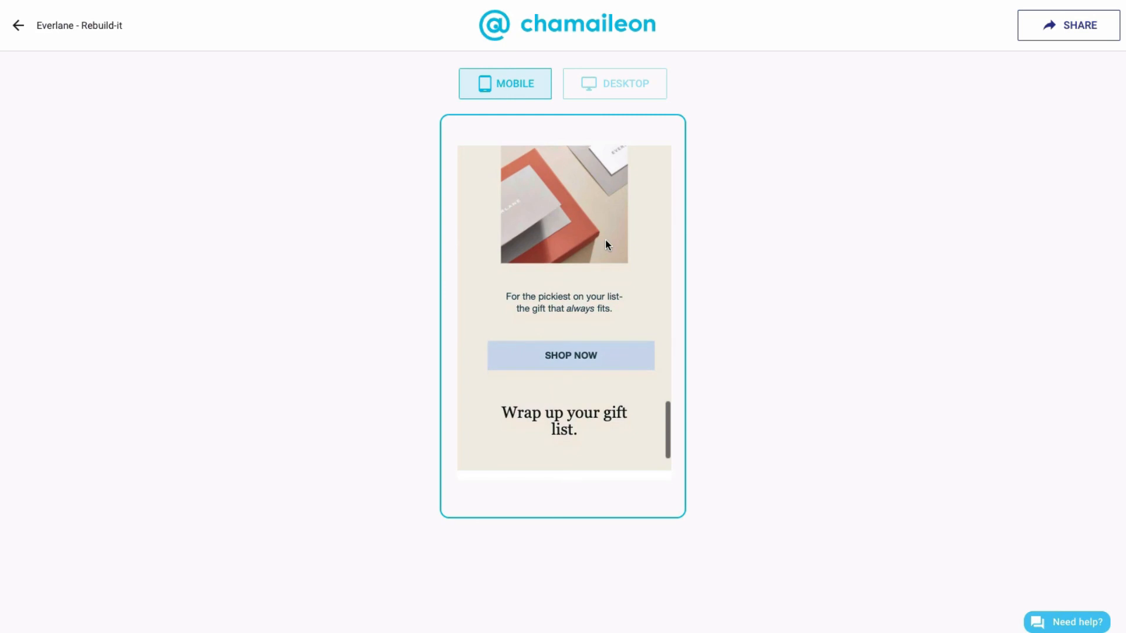
{"action": "scroll", "coordinate": [605, 245], "scroll_direction": "down", "scroll_amount": 2}
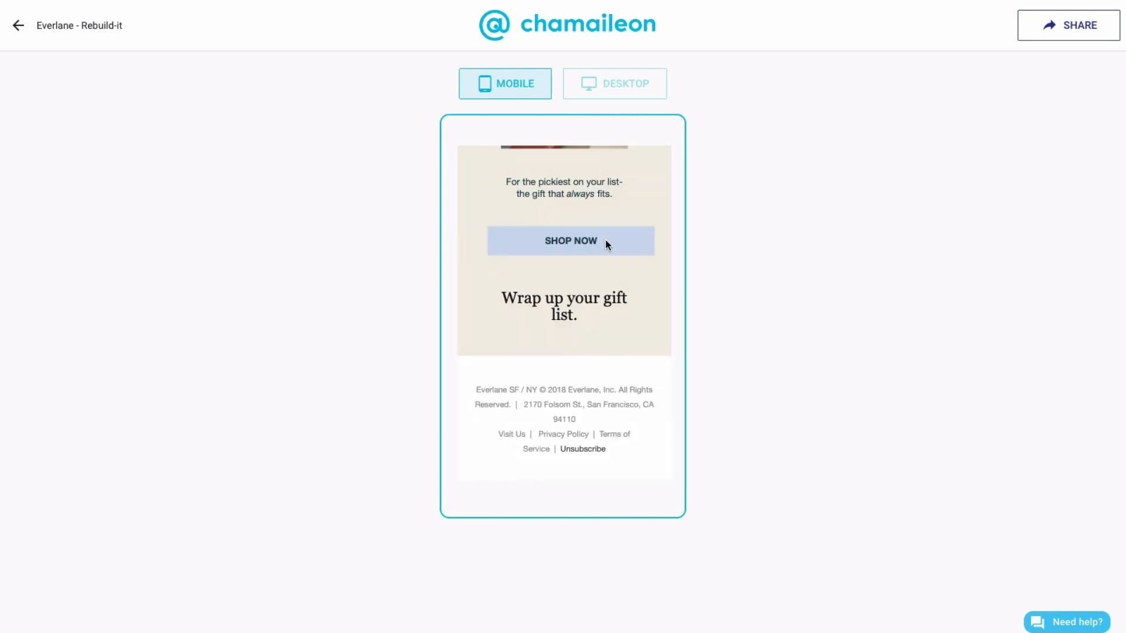
{"action": "scroll", "coordinate": [606, 242], "scroll_direction": "up", "scroll_amount": 15}
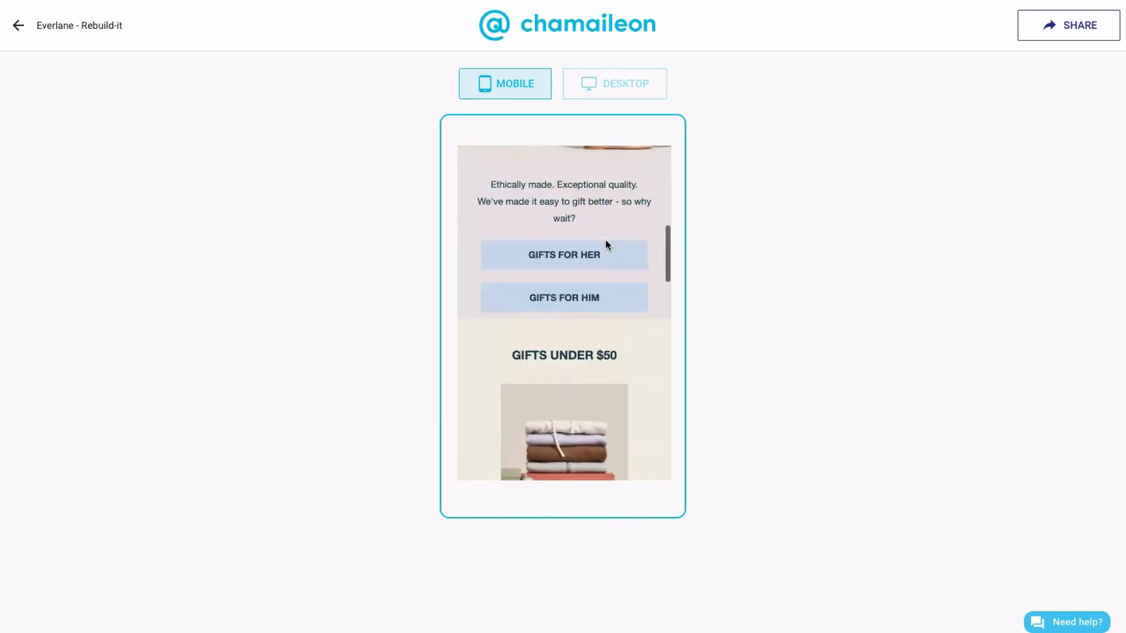
{"action": "scroll", "coordinate": [606, 243], "scroll_direction": "up", "scroll_amount": 8}
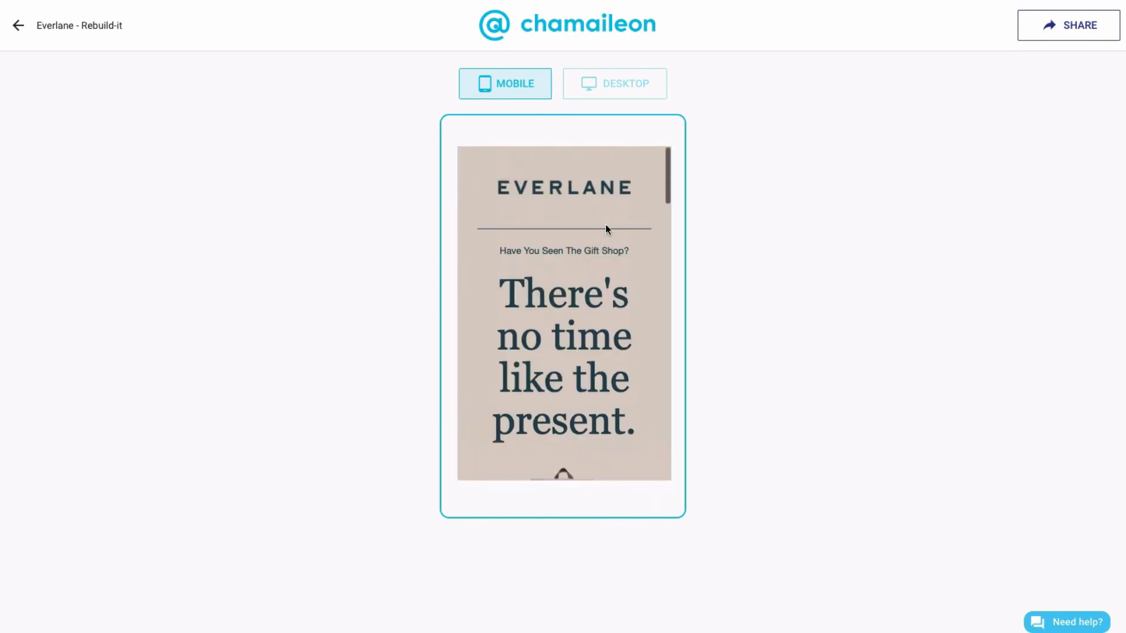
Examine the whole email in the desktop preview, then return to the editor.
{"action": "left_click", "coordinate": [616, 93]}
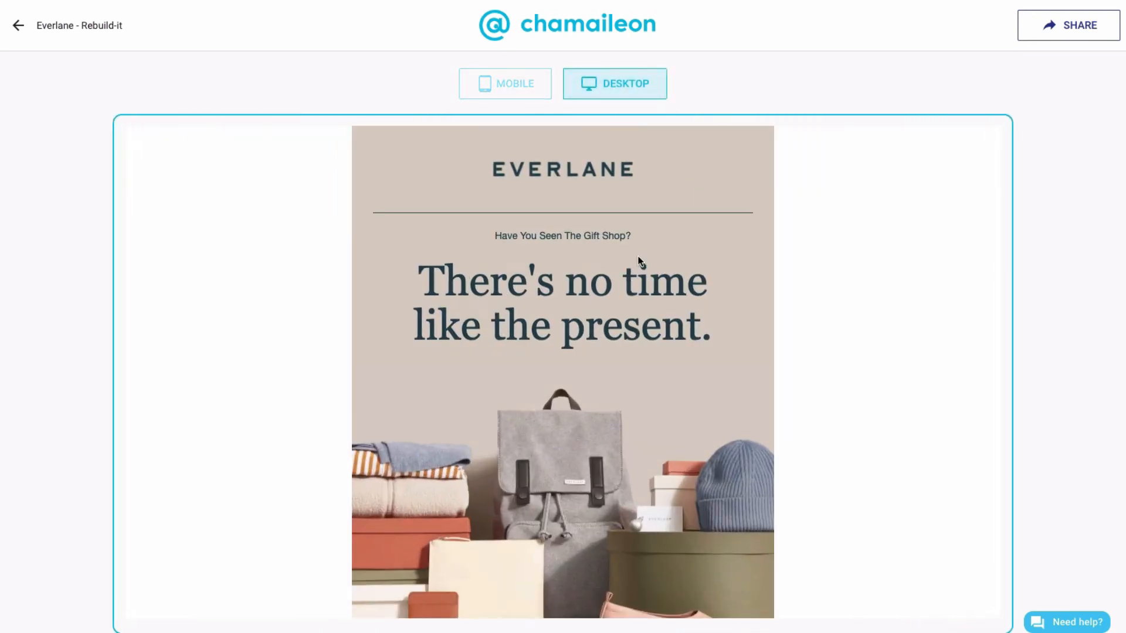
{"action": "scroll", "coordinate": [639, 260], "scroll_direction": "down", "scroll_amount": 15}
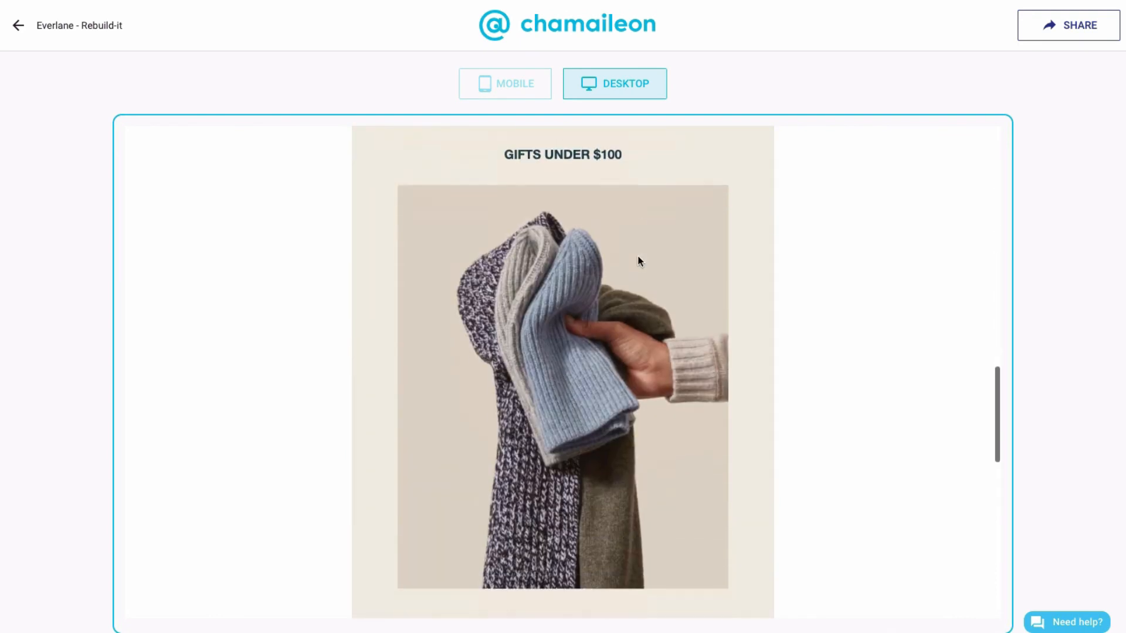
{"action": "scroll", "coordinate": [639, 261], "scroll_direction": "down", "scroll_amount": 10}
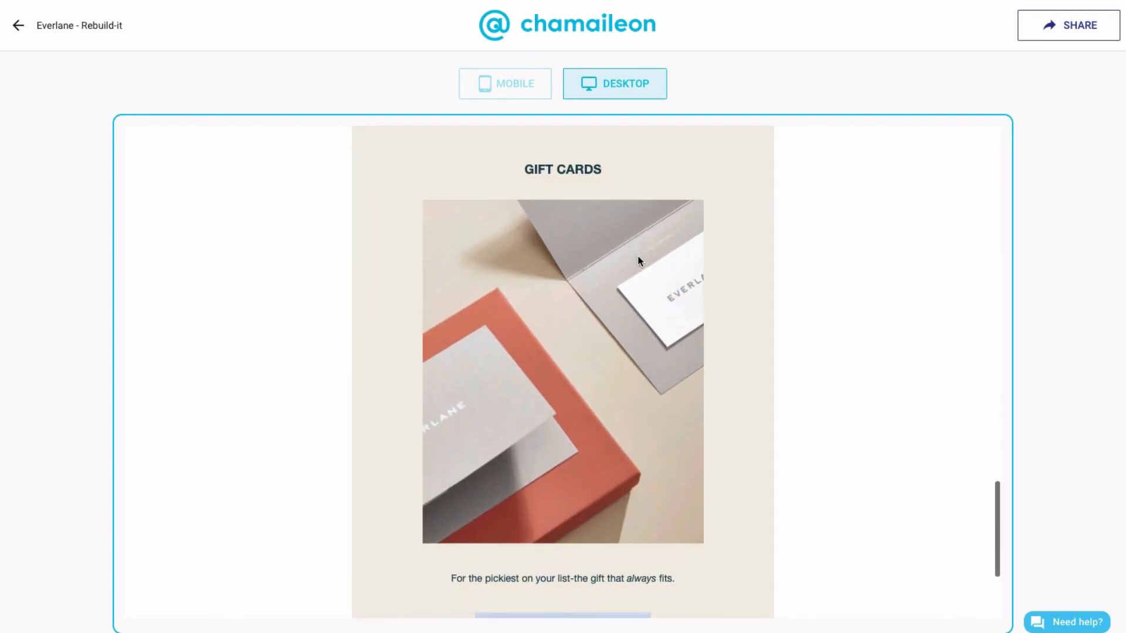
{"action": "scroll", "coordinate": [639, 261], "scroll_direction": "down", "scroll_amount": 3}
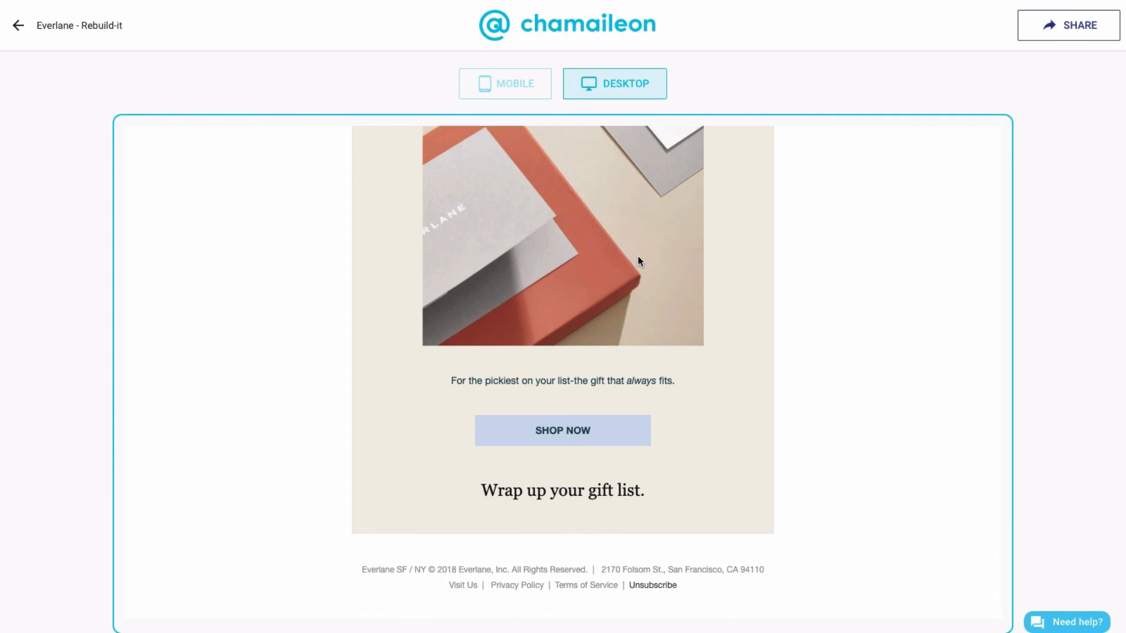
{"action": "scroll", "coordinate": [640, 261], "scroll_direction": "up", "scroll_amount": 15}
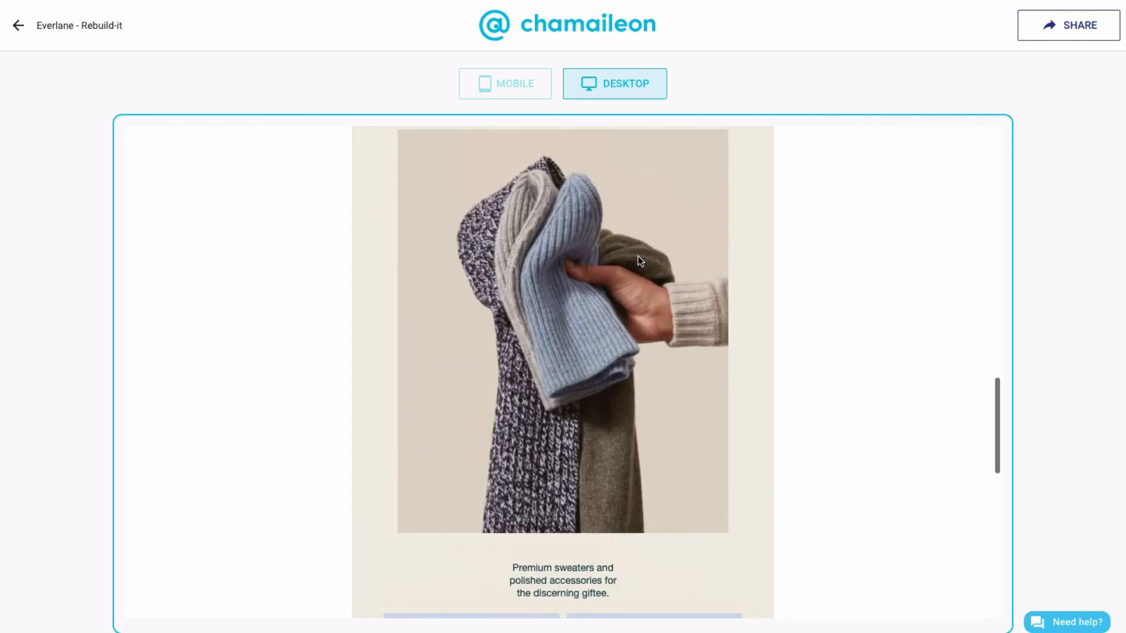
{"action": "scroll", "coordinate": [639, 261], "scroll_direction": "up", "scroll_amount": 7}
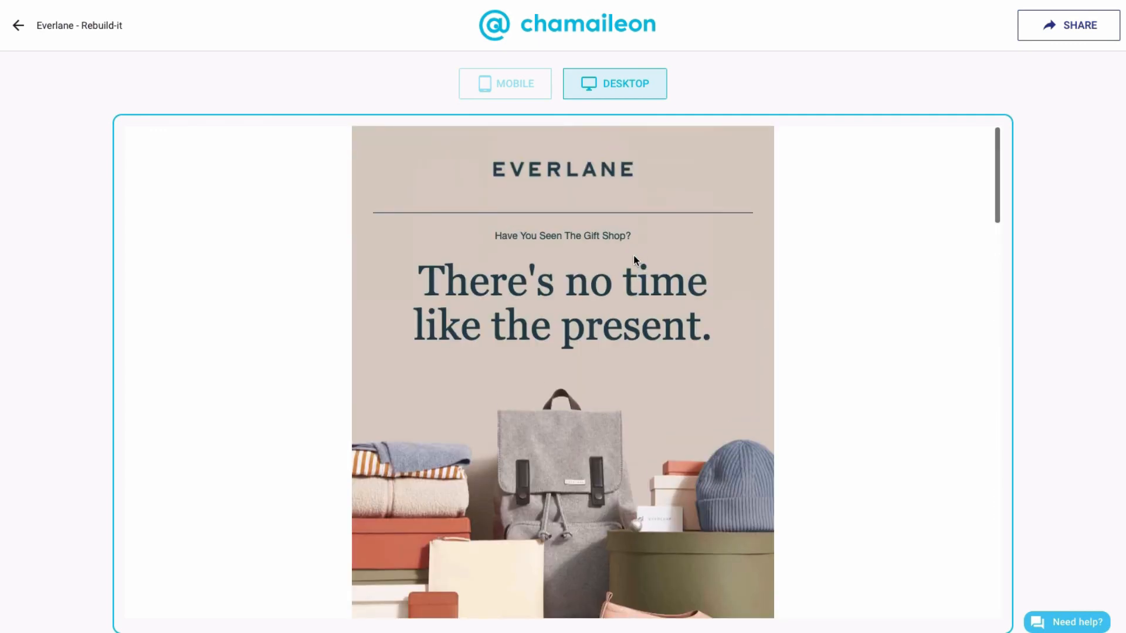
{"action": "left_click", "coordinate": [22, 27]}
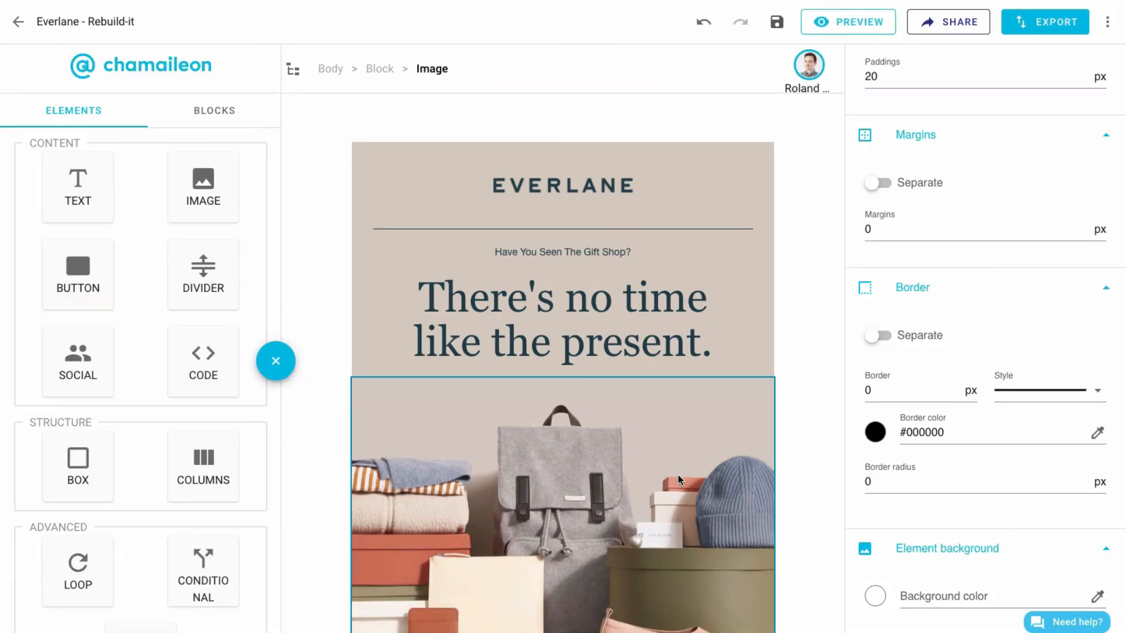